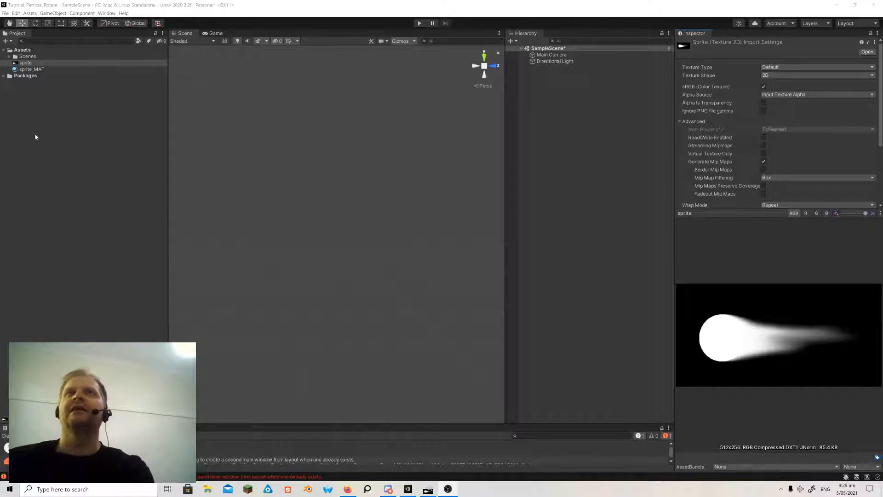
- Enlarge the Inspector and its texture preview to examine the sprite texture's comet-like shape
left_click(675, 312)
left_click_drag(674, 313, 528, 315)
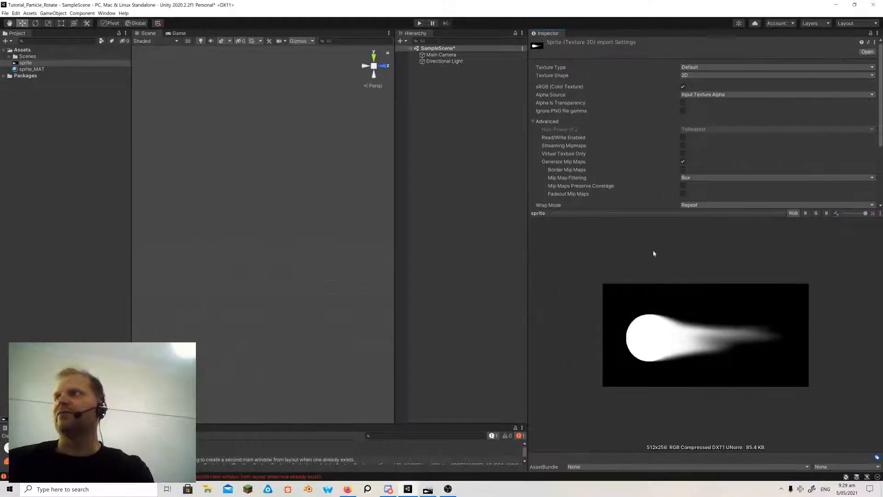
left_click_drag(663, 213, 669, 150)
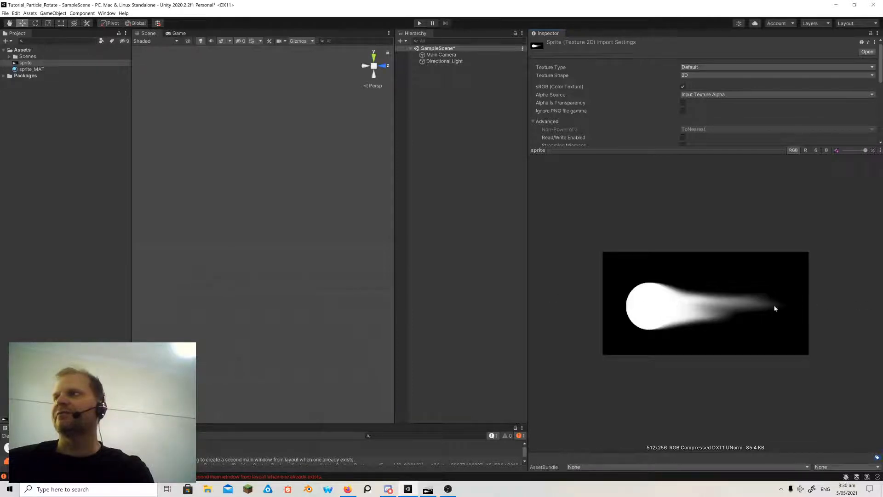
left_click_drag(529, 271, 611, 276)
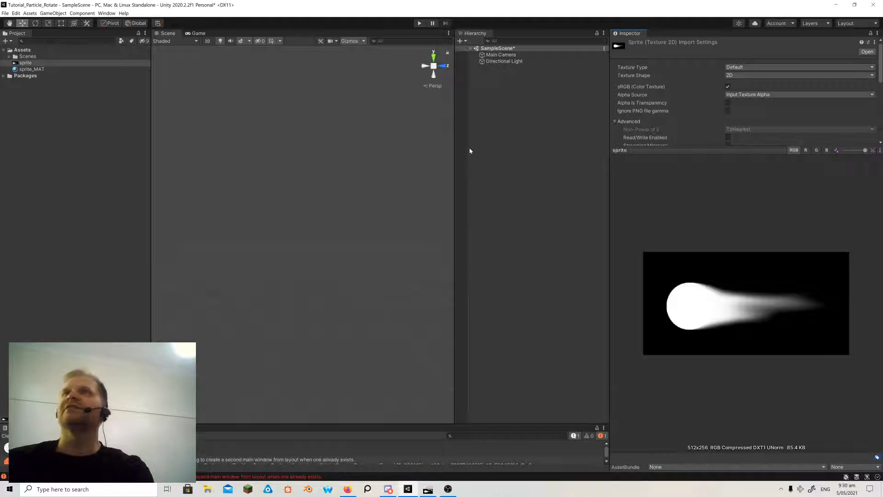
- Inspect the sprite_MAT material and the Mobile/Particles shader options, keeping the Additive shader
left_click(29, 70)
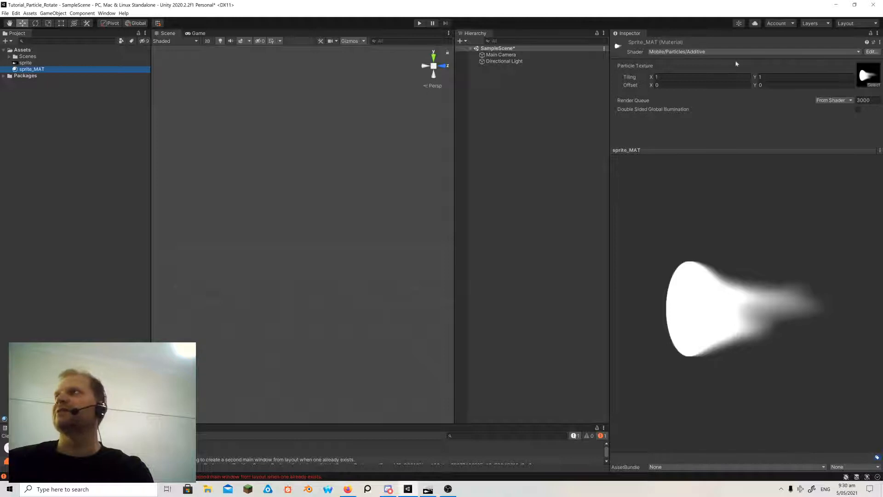
left_click(695, 52)
left_click(665, 78)
left_click(665, 79)
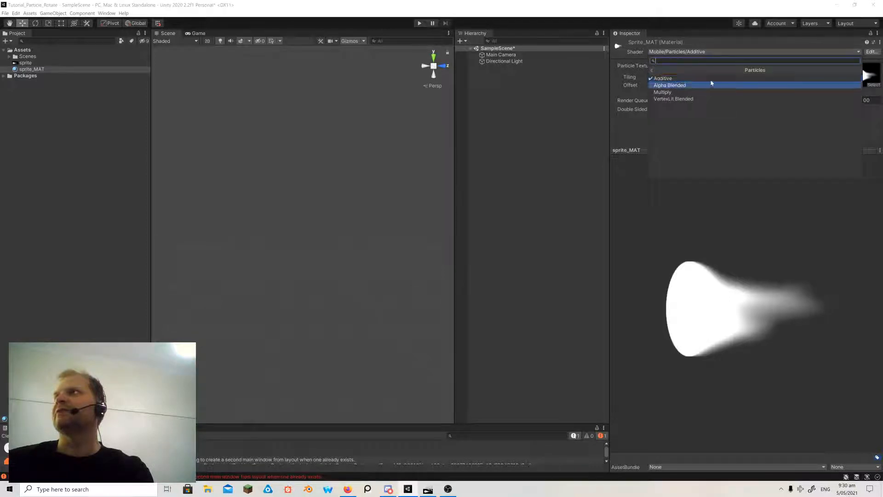
left_click(688, 209)
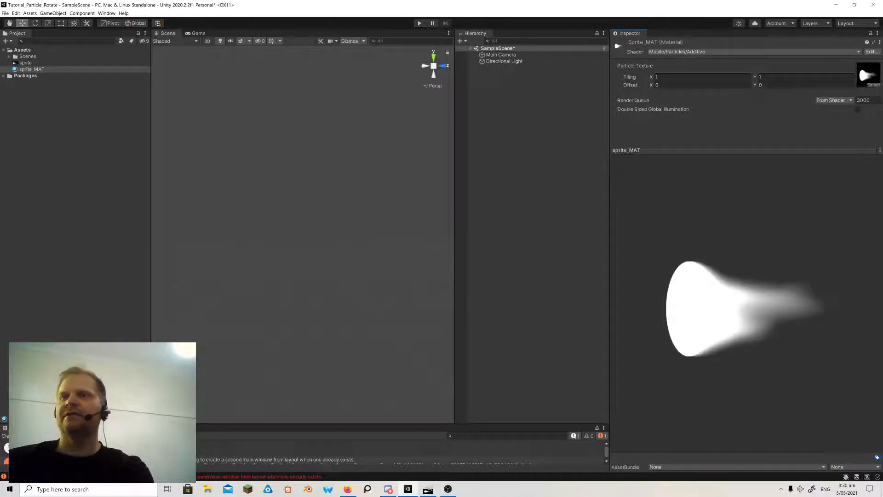
left_click(208, 489)
left_click_drag(249, 174, 0, 248)
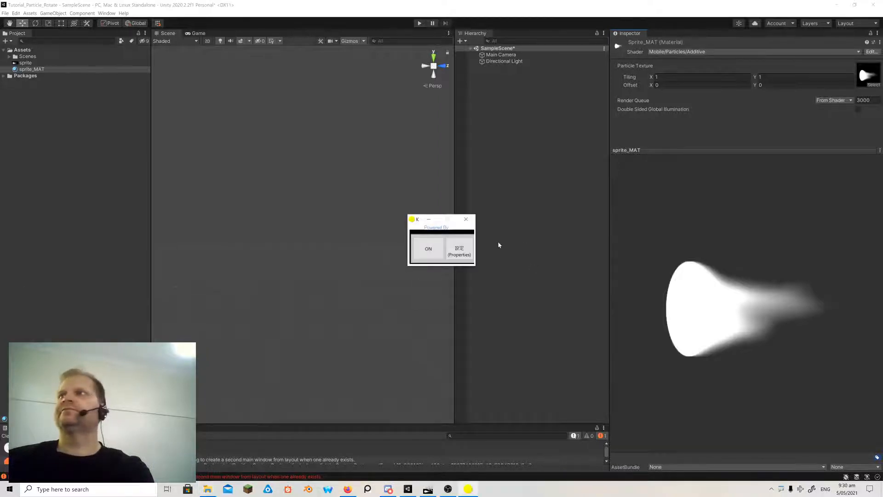
left_click(432, 248)
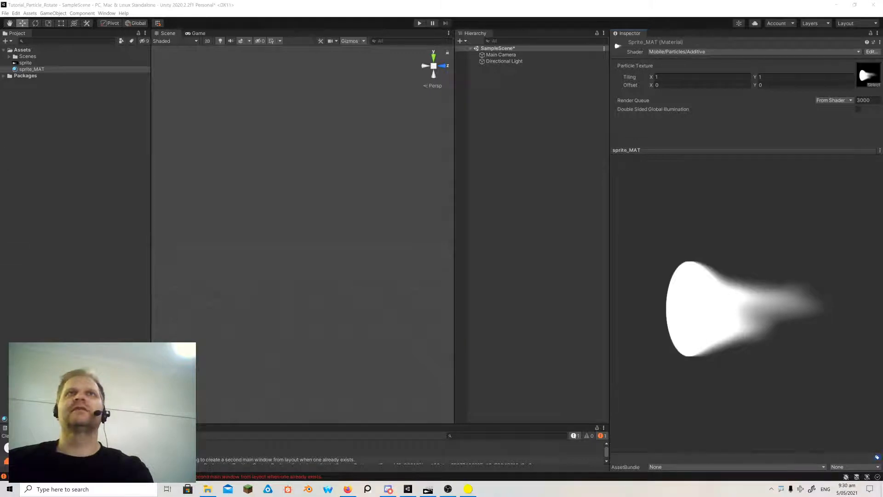
- Add a new Particle System effect to SampleScene
right_click(489, 103)
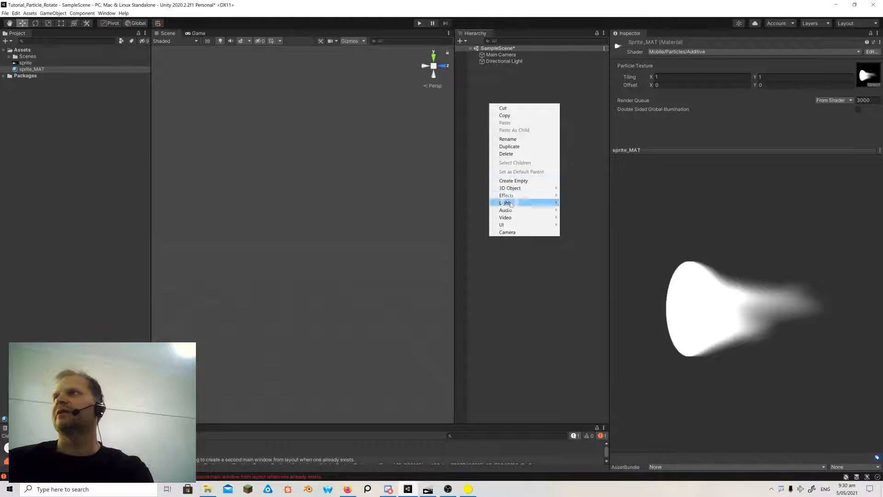
mouse_move(511, 188)
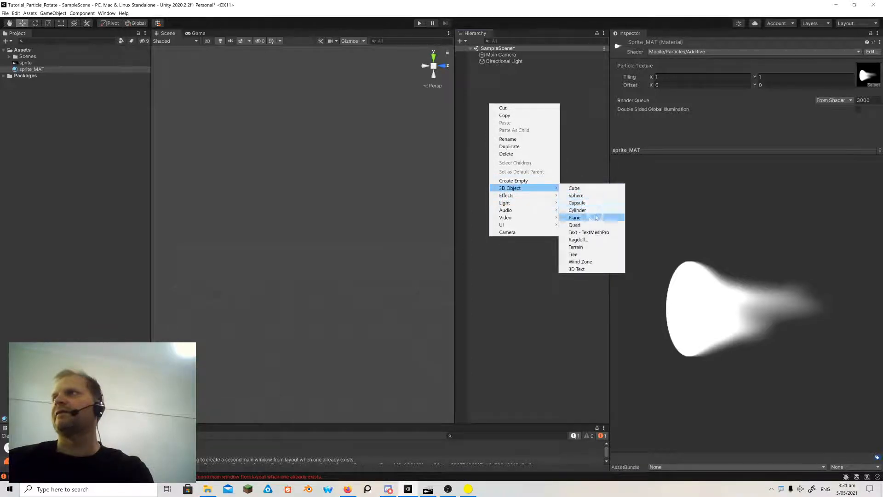
mouse_move(539, 207)
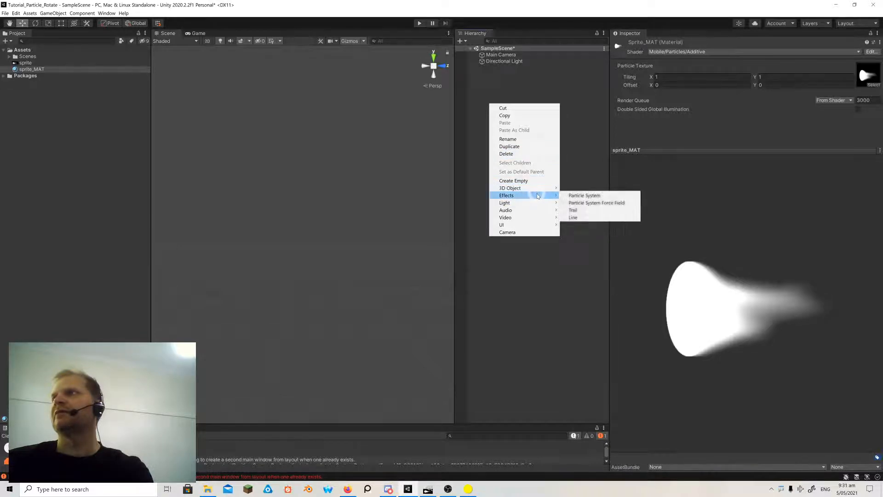
left_click(582, 195)
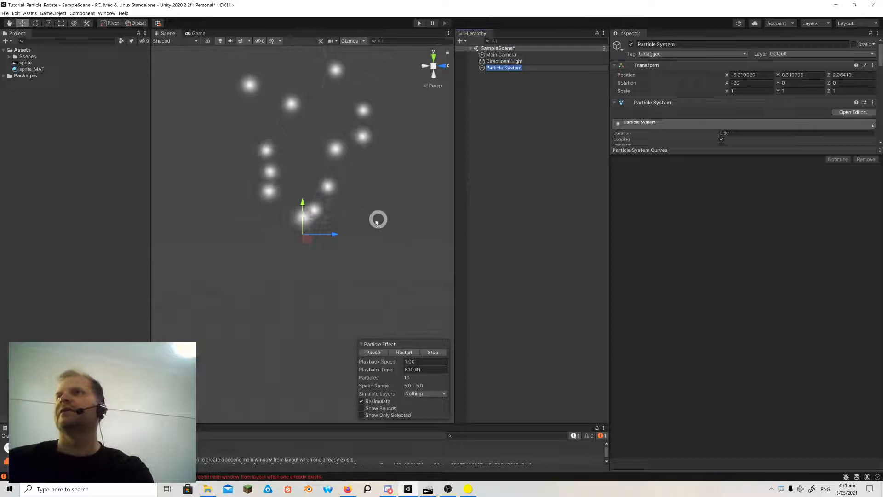
- Reset the particle system's transform to position 0, rotation 0 and scale 1, and frame it in the scene view
left_click(872, 65)
left_click(861, 72)
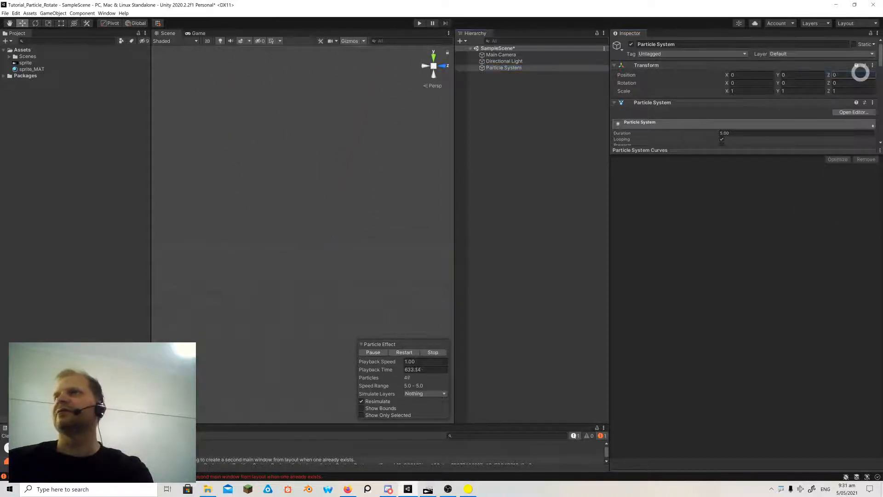
key("f")
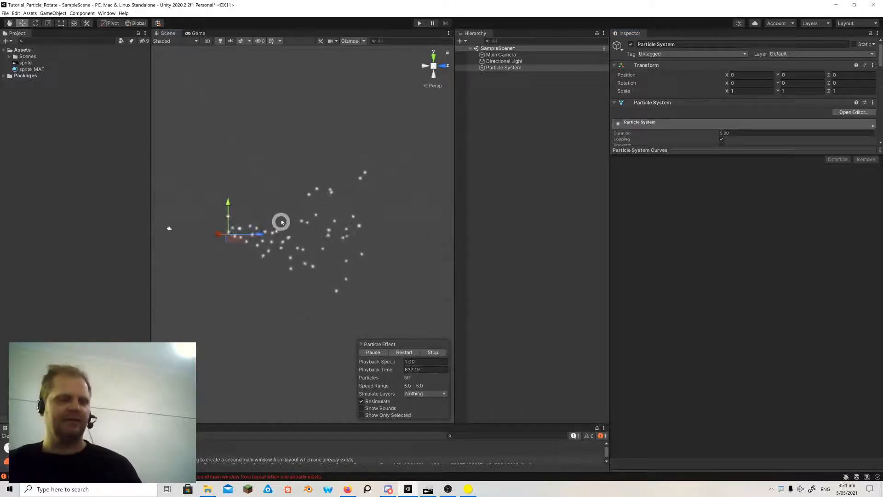
left_click_drag(247, 164, 260, 232, "alt")
middle_click_drag(261, 228, 309, 237)
left_click_drag(309, 237, 294, 254, "alt")
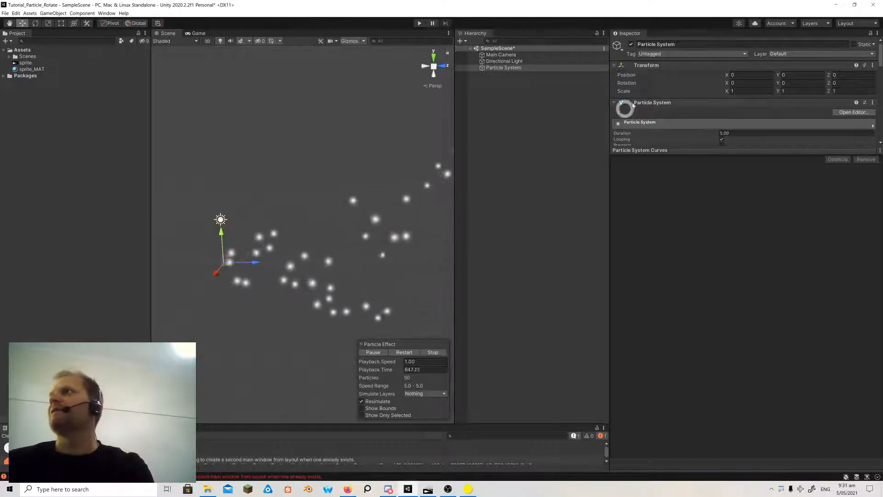
- Make room for the particle system's modules and set the Emission Rate over Time to 3
left_click_drag(706, 151, 723, 368)
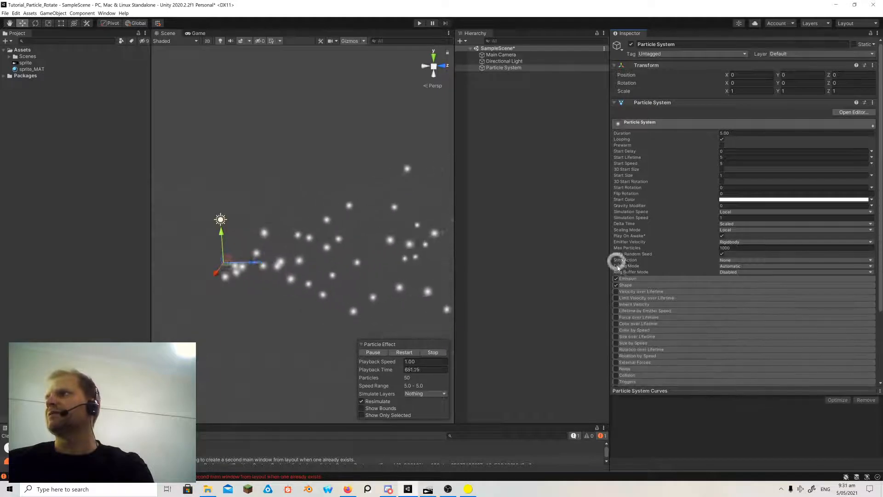
left_click(630, 279)
left_click_drag(730, 286, 698, 287)
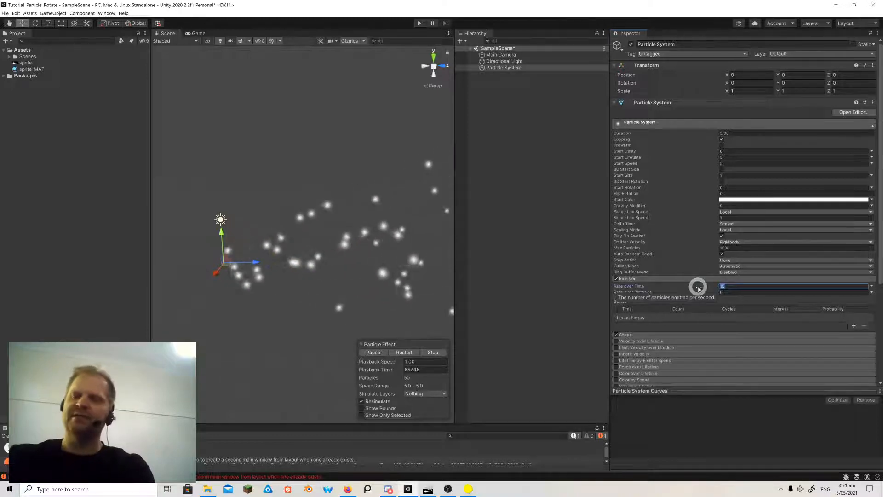
type("3")
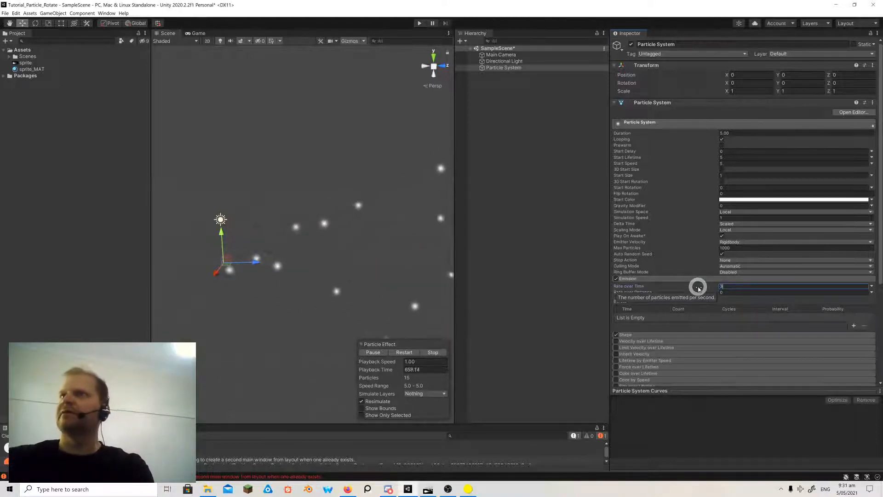
- Narrow the emitter's cone shape by setting its angle to 5 and its radius to 0.5
left_click(651, 334)
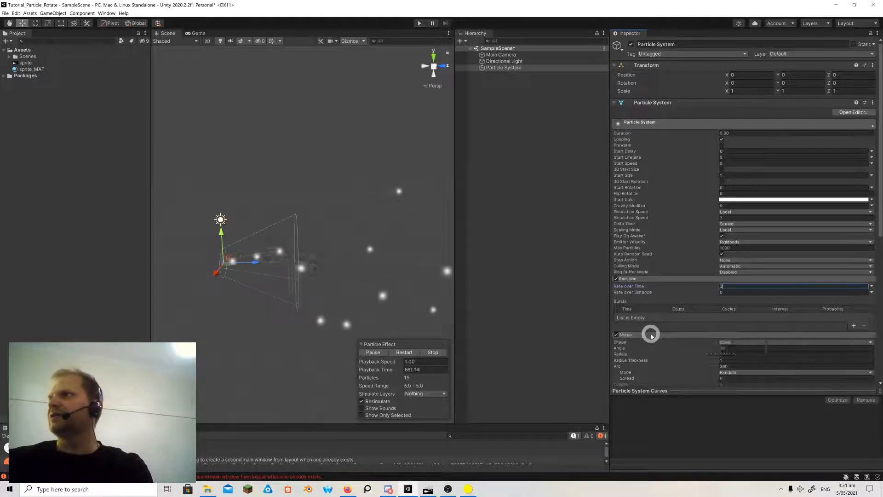
scroll(736, 321, "down", 3)
left_click(726, 275)
type("5")
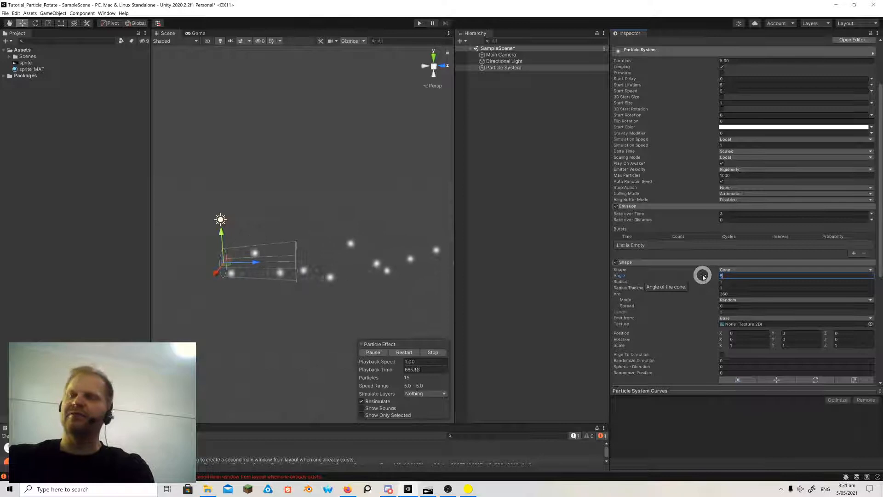
left_click(726, 282)
type(".5")
left_click(729, 276)
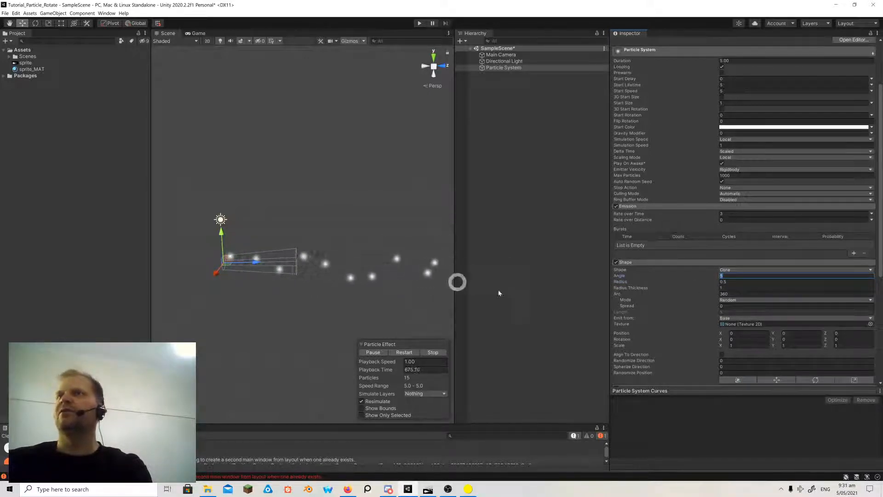
- Expand the particle system's Renderer module and enable the Trails module
scroll(795, 283, "down", 3)
scroll(794, 283, "down", 5)
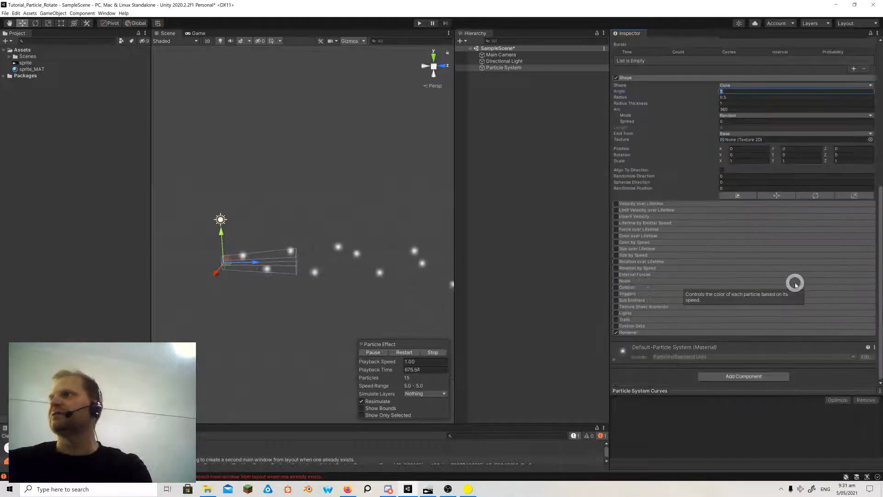
left_click(653, 333)
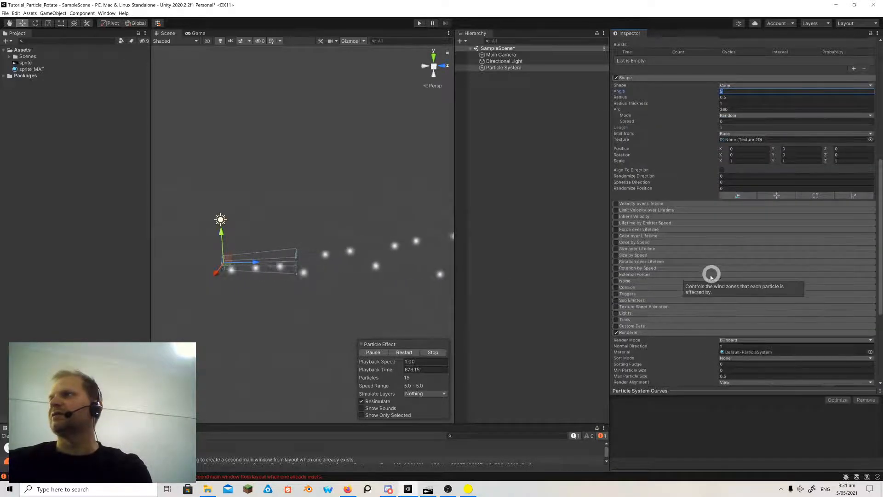
left_click(627, 313)
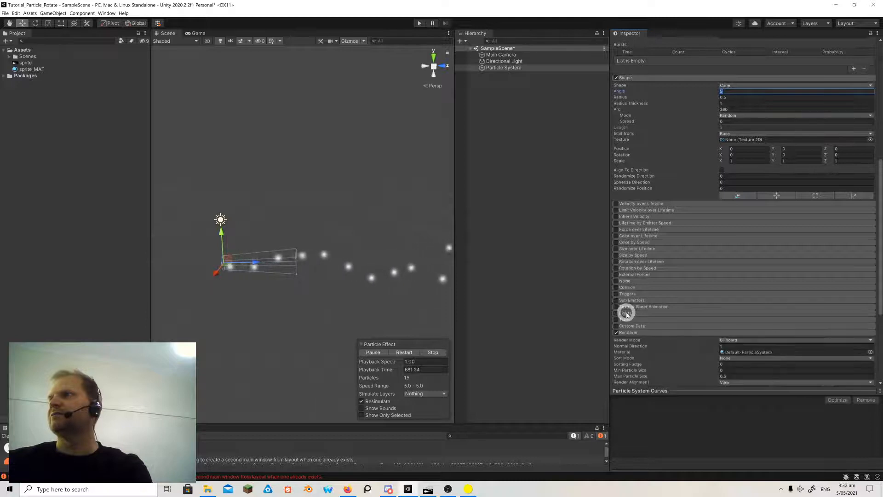
left_click(617, 319)
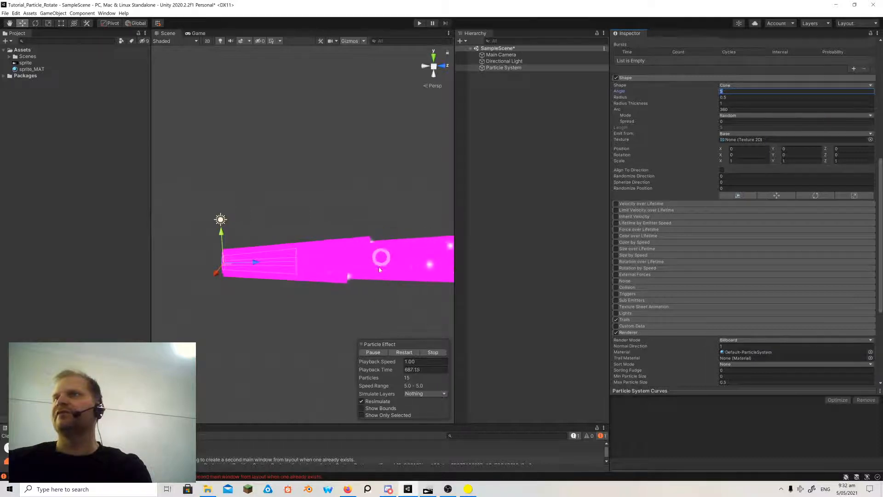
- Assign sprite_MAT as the Trail Material in the Renderer module
scroll(718, 303, "down", 5)
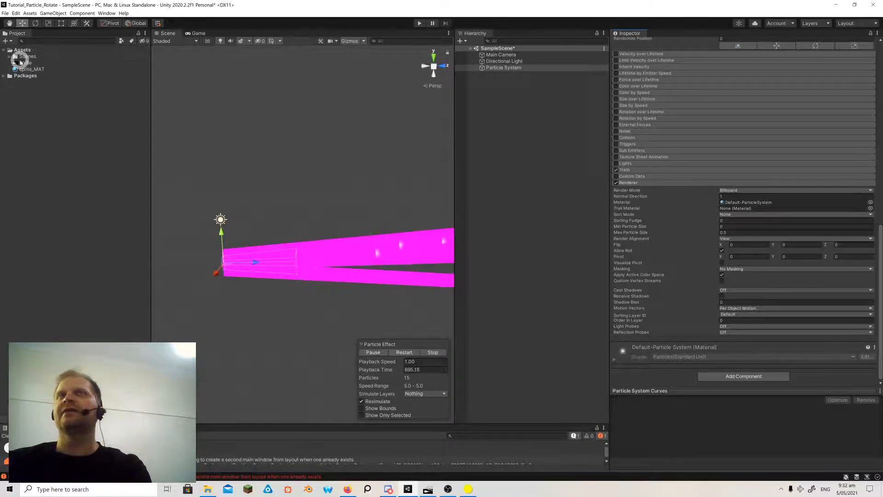
left_click_drag(22, 69, 744, 209)
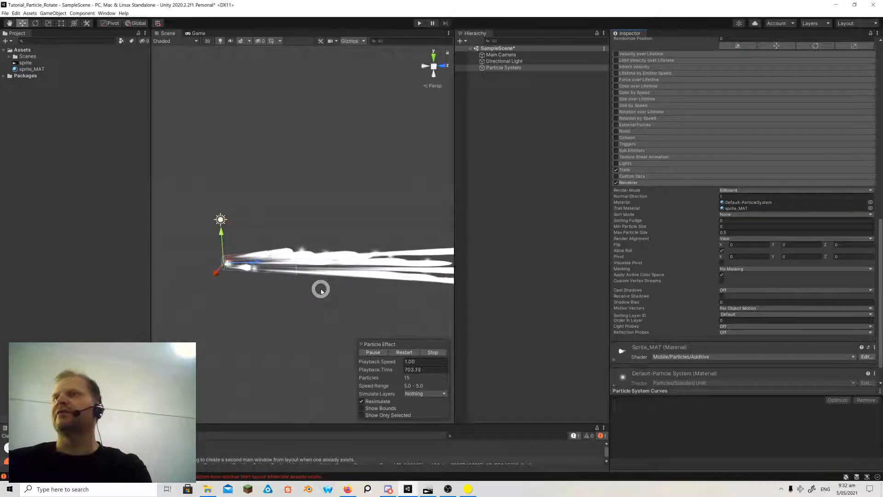
scroll(322, 288, "up", 5)
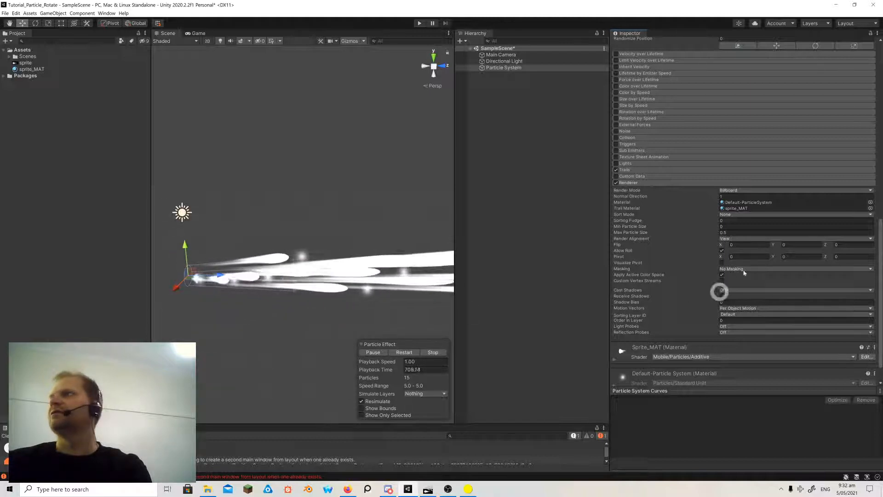
- Clear the Renderer's particle material and set its Render Mode to None so only the trails are drawn
left_click(871, 202)
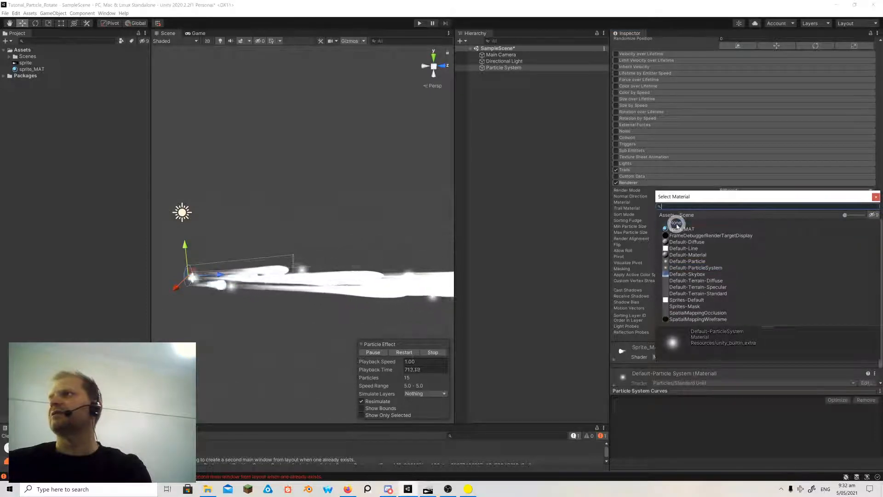
left_click(676, 223)
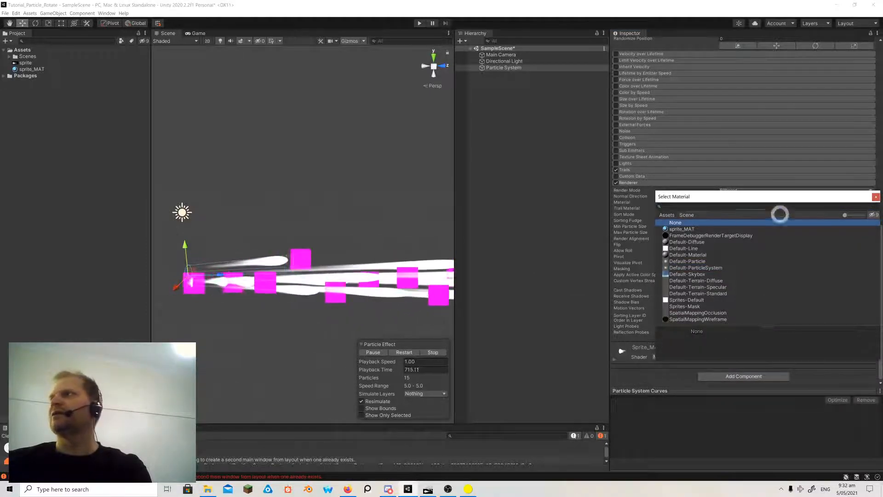
left_click(876, 196)
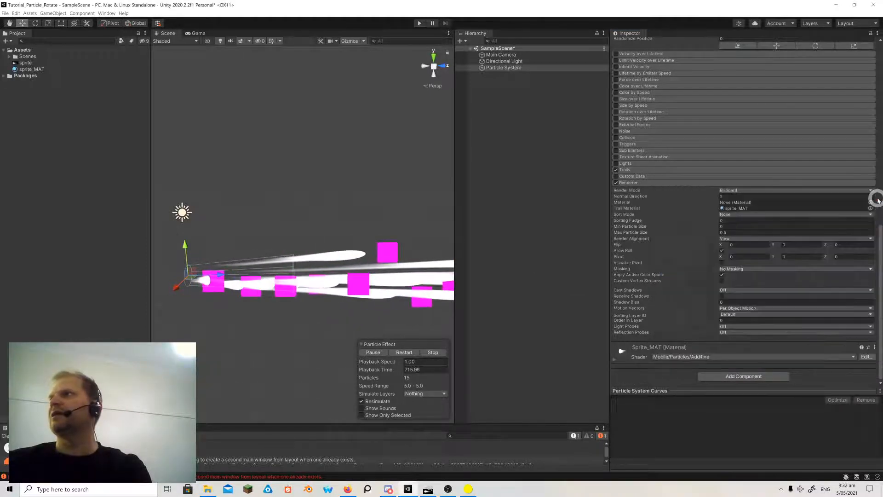
left_click(726, 191)
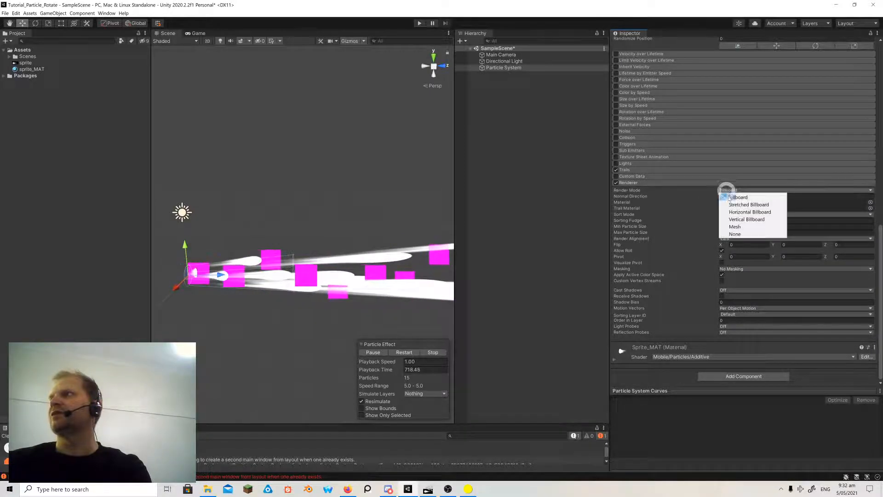
left_click(736, 234)
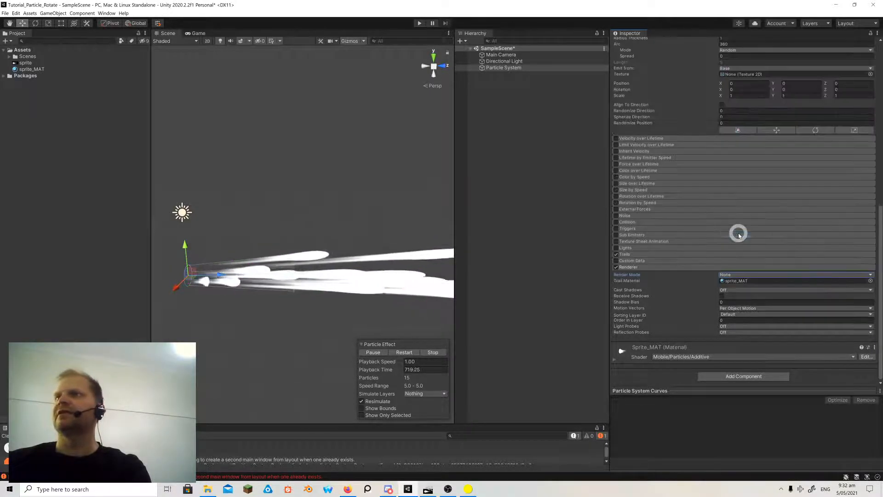
mouse_move(318, 276)
middle_mouse_down()
mouse_move(167, 264)
mouse_move(316, 267)
middle_mouse_up()
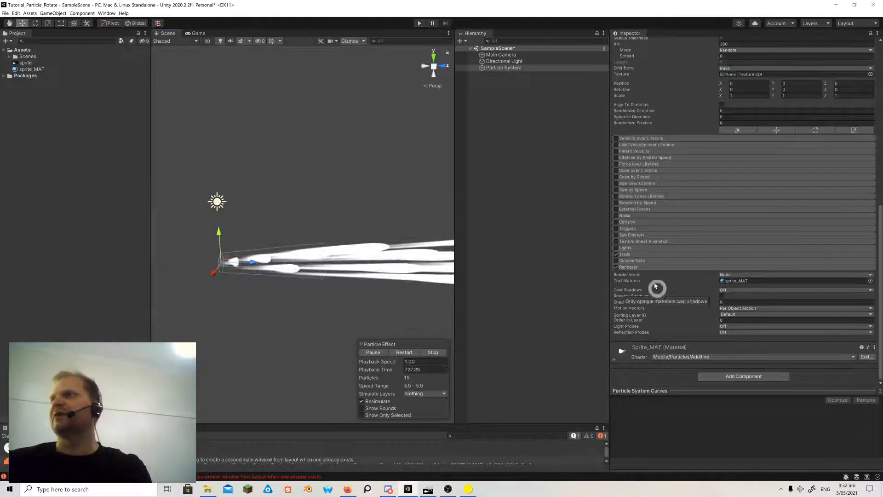
scroll(675, 201, "up", 8)
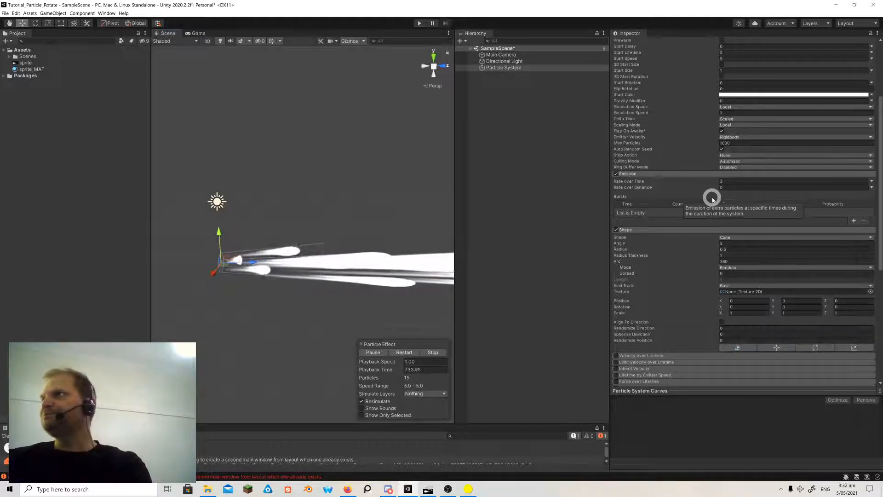
- Enable the particle system's Noise module and expand its settings
scroll(712, 199, "up", 3)
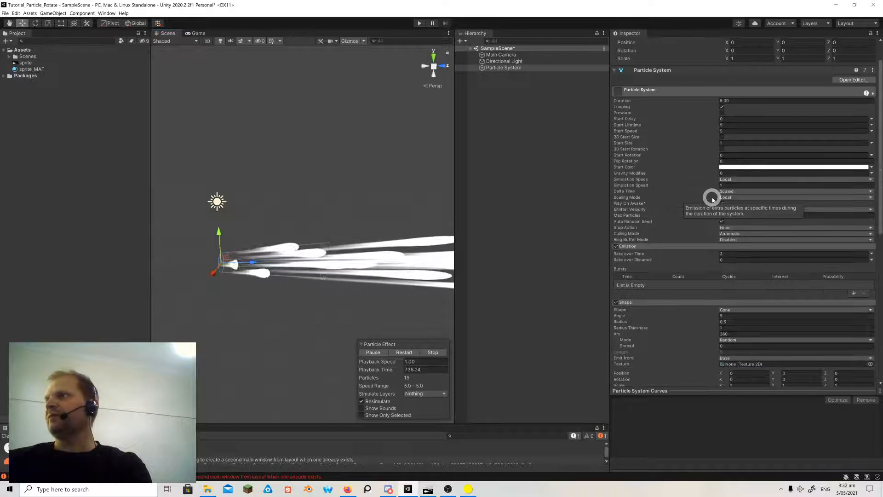
scroll(712, 199, "down", 12)
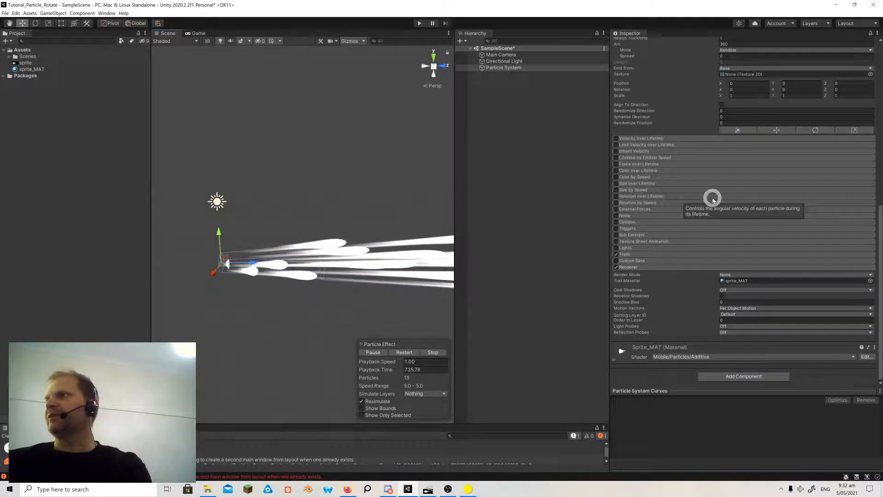
left_click(616, 216)
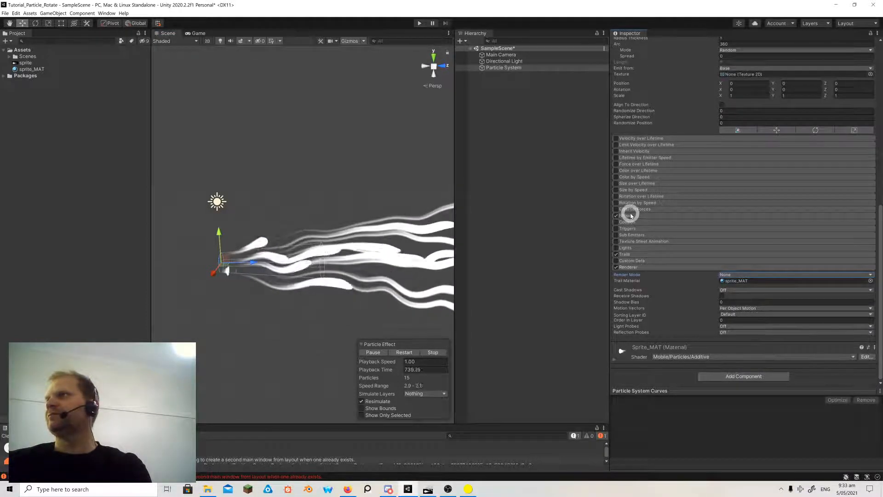
left_click(630, 216)
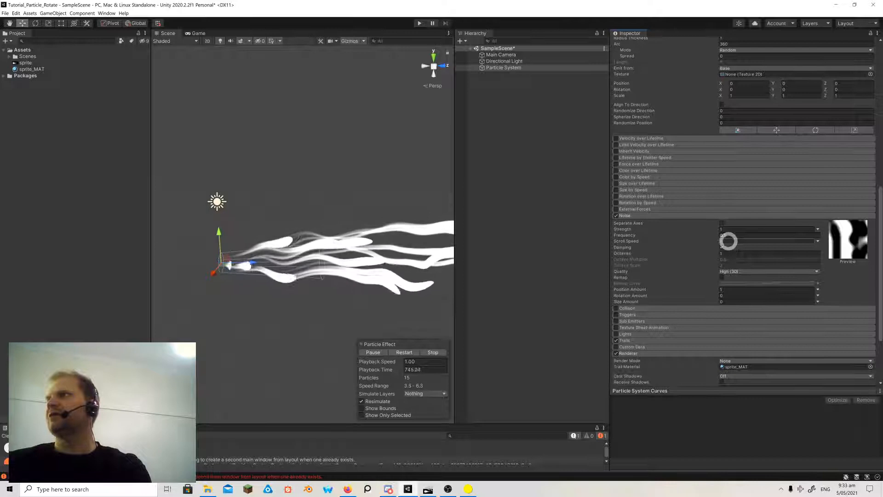
- Set the Noise module's Scroll Speed to 0.2 and its Frequency to 0.3
left_click(729, 241)
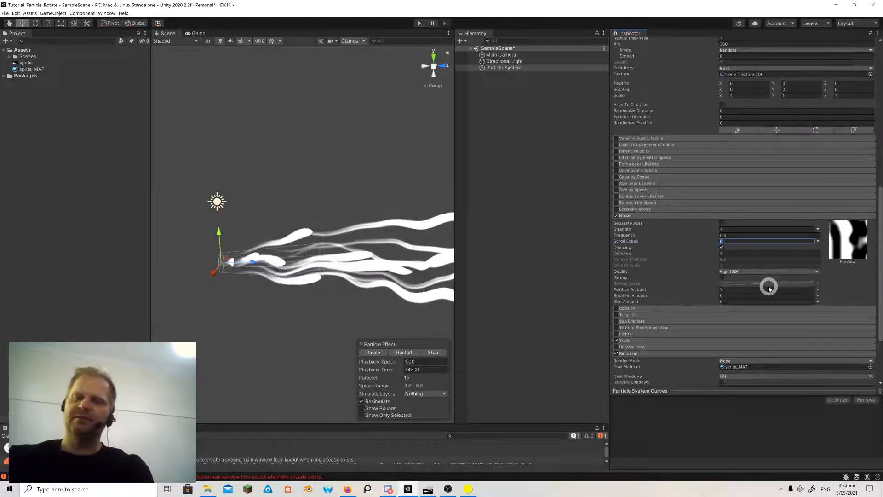
type(".2")
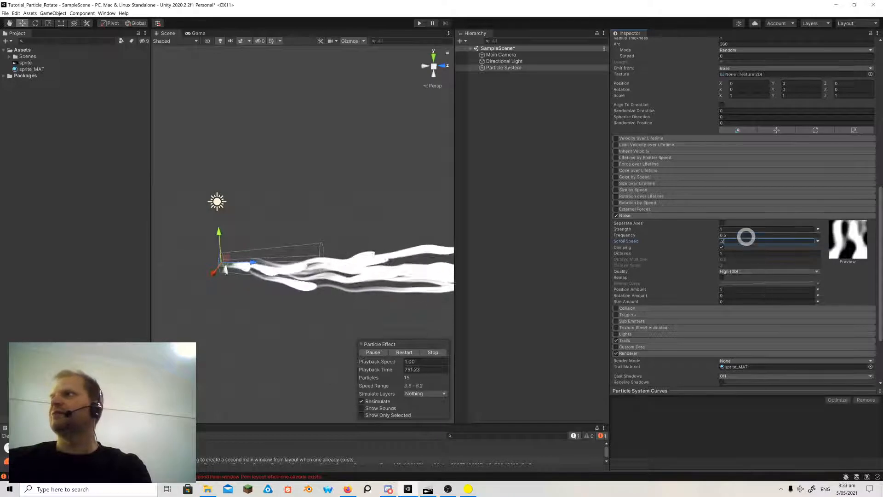
left_click(742, 236)
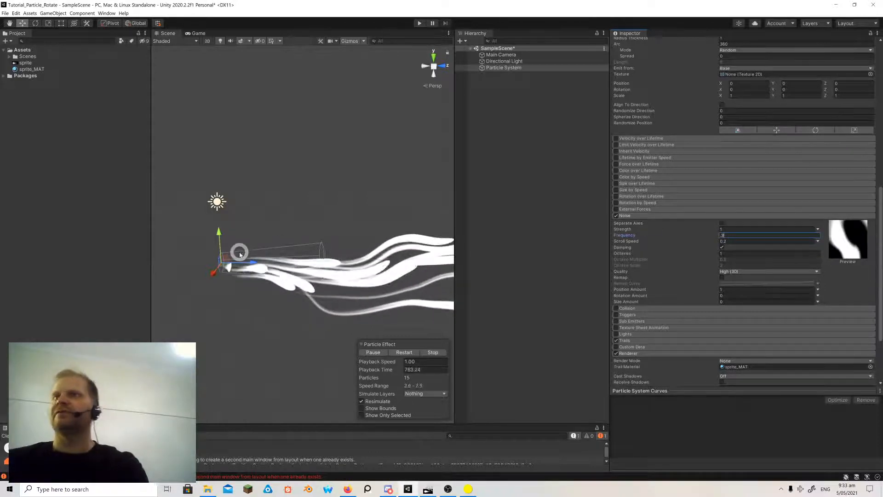
- Change the Scene view's draw mode to Shaded Wireframe to show the trail geometry
left_click_drag(248, 229, 225, 201, "alt")
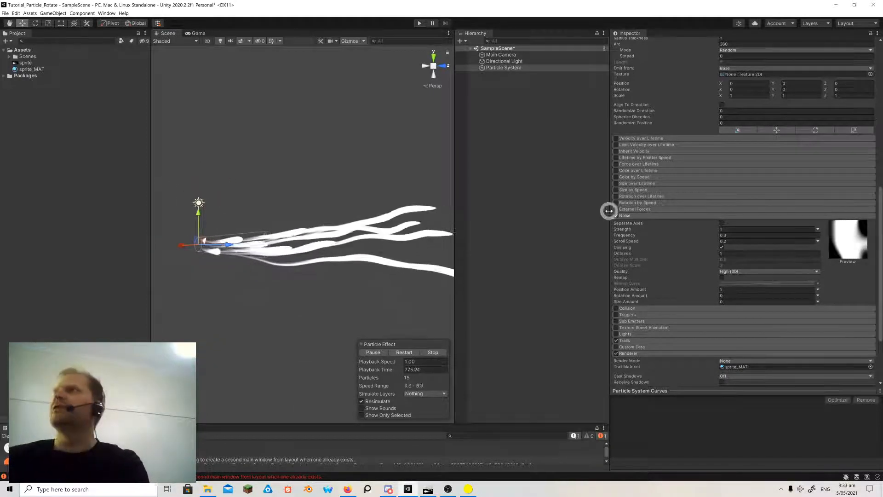
left_click(176, 42)
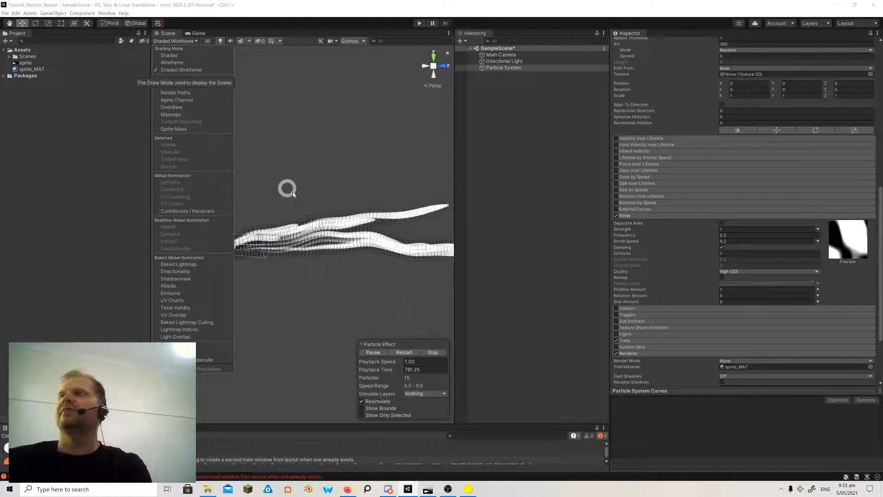
left_click(307, 183)
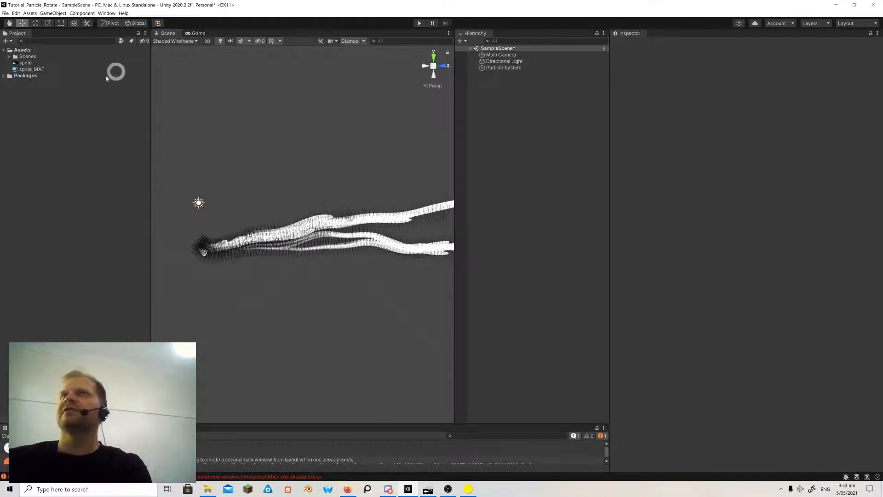
- Reselect the Particle System, expand its Trails module and set the trail Lifetime to 0.1
left_click(503, 68)
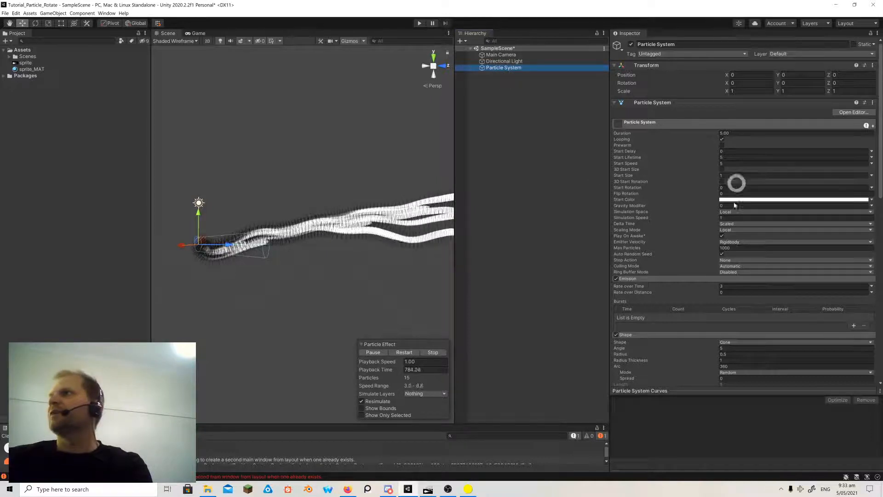
scroll(735, 216, "down", 3)
scroll(748, 251, "down", 5)
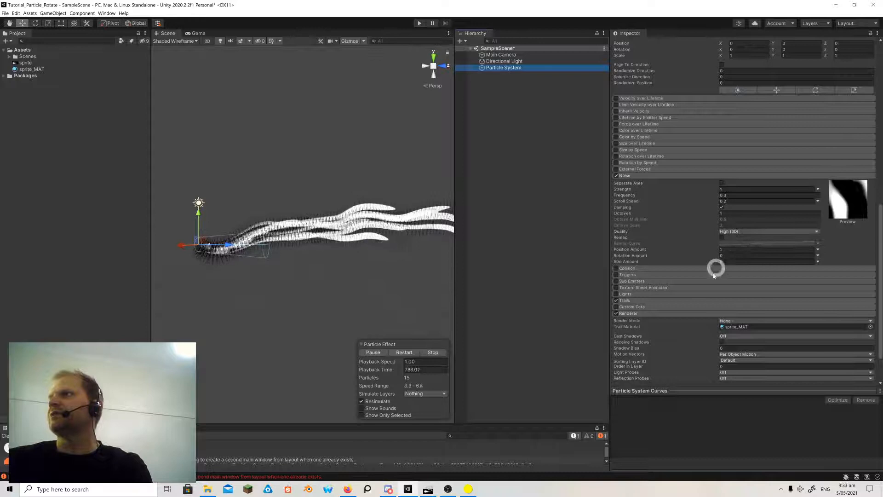
left_click(638, 301)
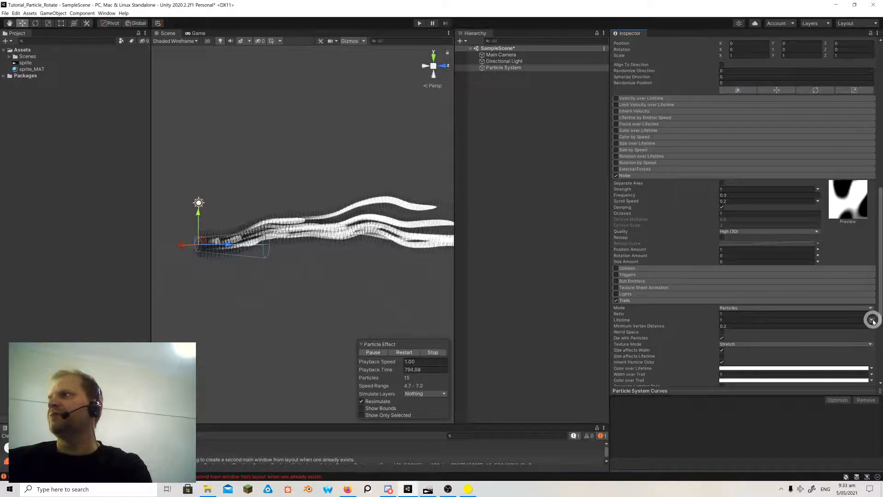
left_click(726, 320)
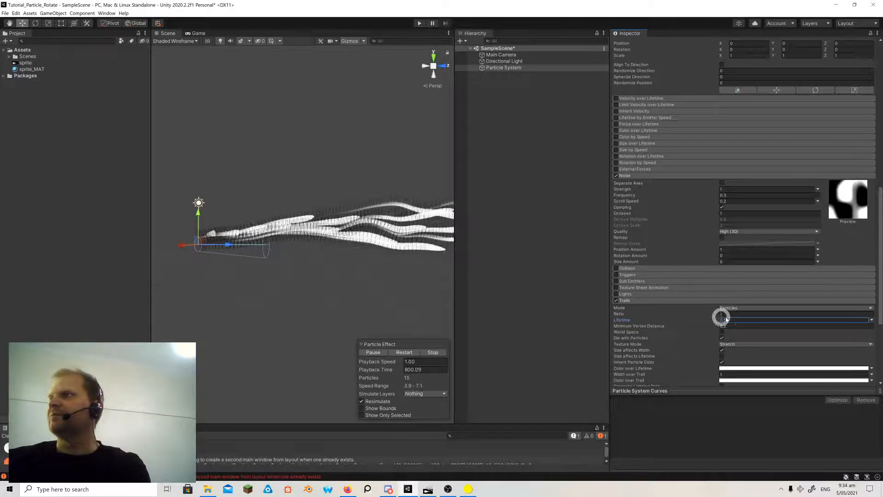
left_click_drag(736, 319, 702, 320)
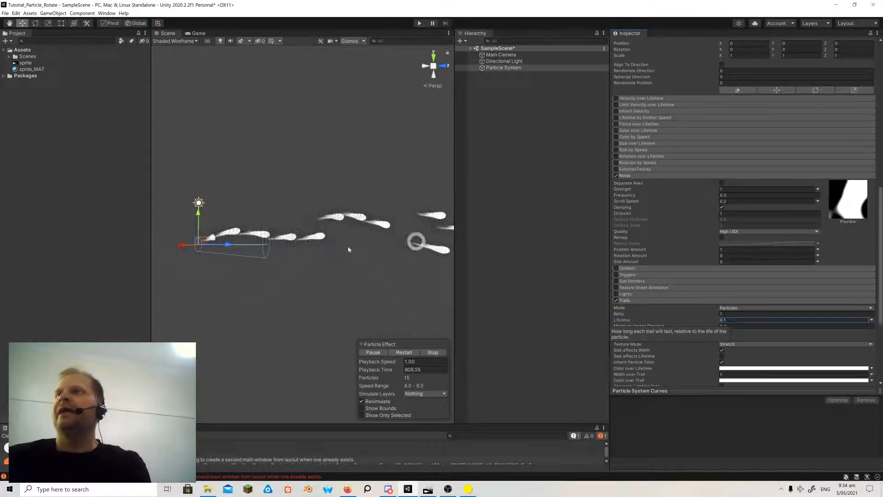
scroll(253, 248, "up", 8)
scroll(253, 248, "down", 8)
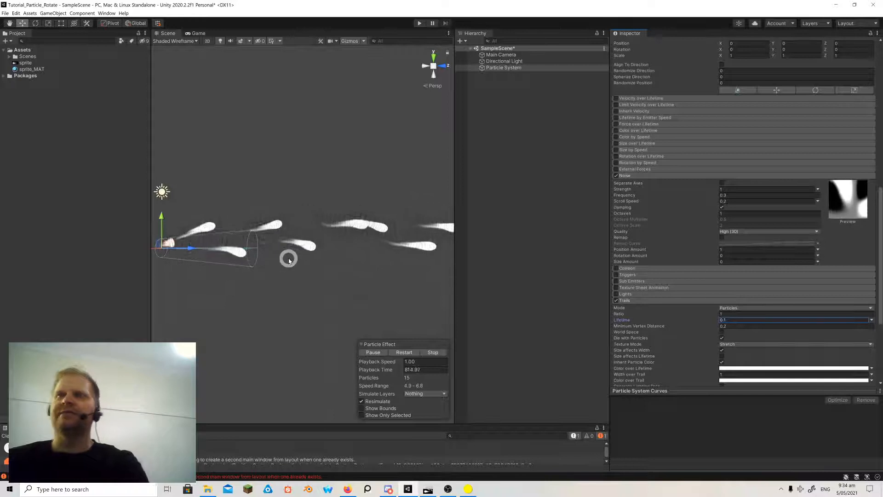
left_click_drag(294, 261, 300, 300, "alt")
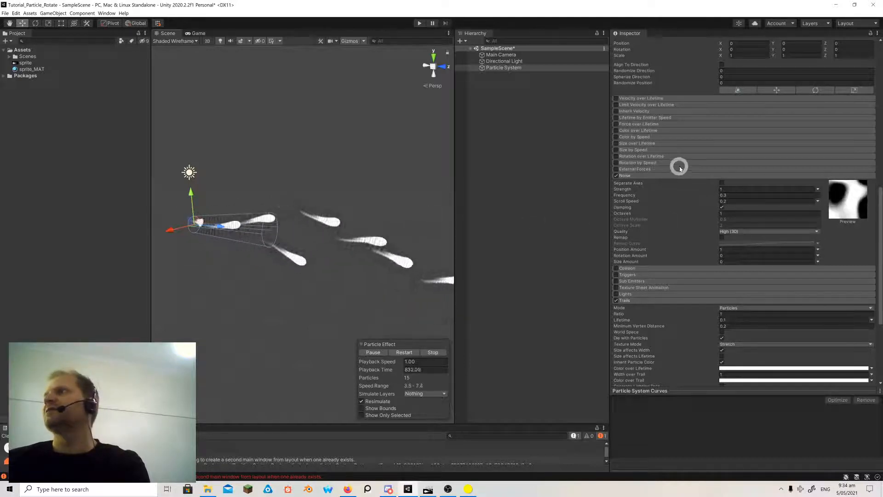
- Collapse the Shape module's settings so the cone gizmo is hidden in the Scene view
scroll(679, 169, "up", 5)
scroll(680, 170, "up", 3)
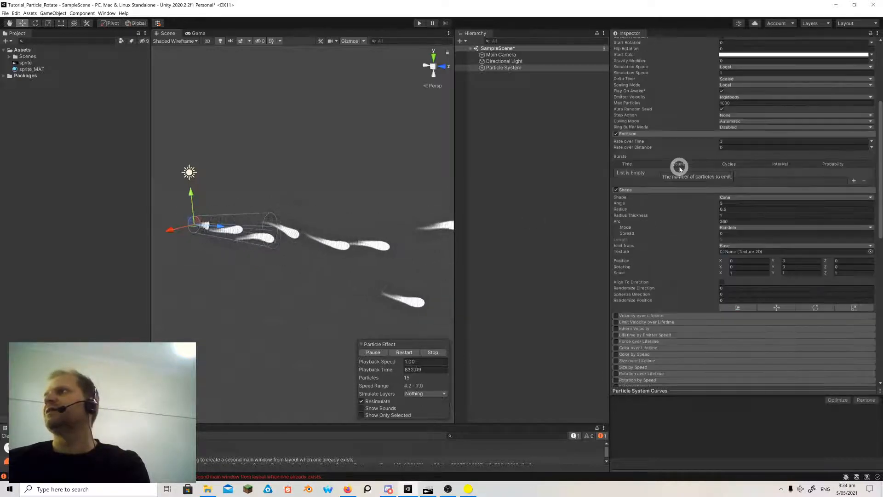
left_click(631, 190)
left_click(631, 189)
left_click(631, 189)
scroll(322, 225, "down", 2)
scroll(322, 225, "up", 4)
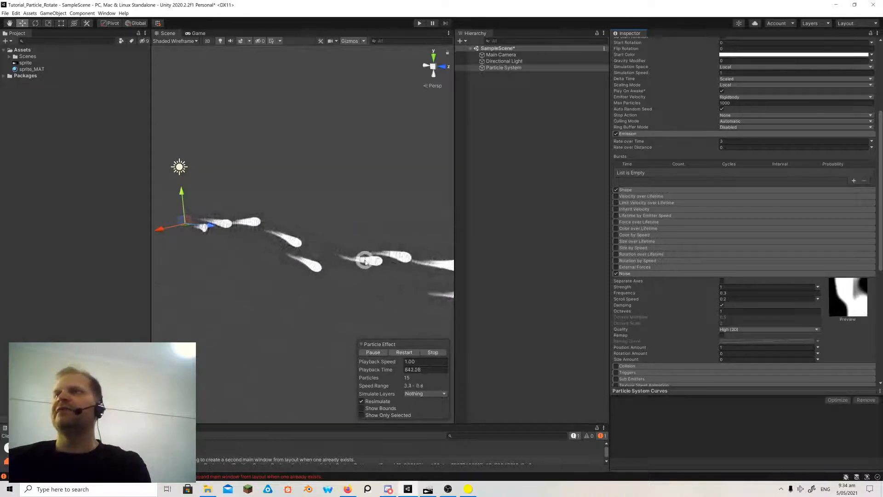
scroll(261, 242, "down", 3)
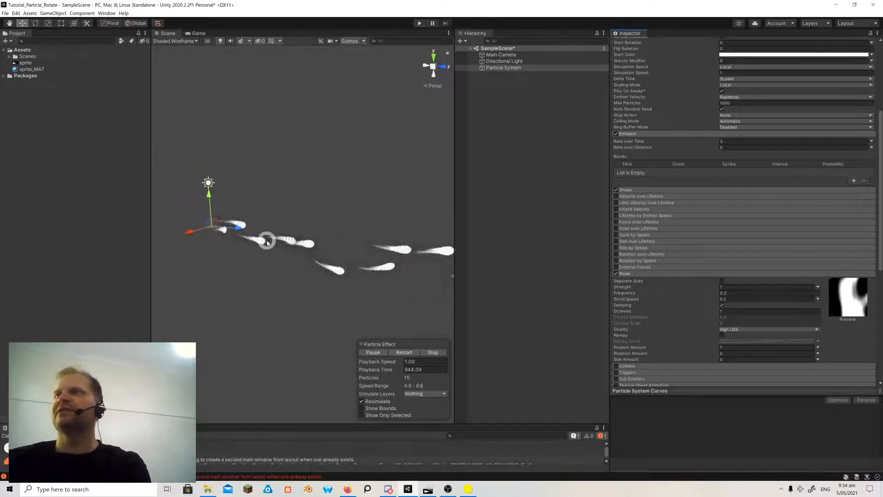
- Set the Texture Mode in the Trails module to Tile
scroll(665, 261, "down", 5)
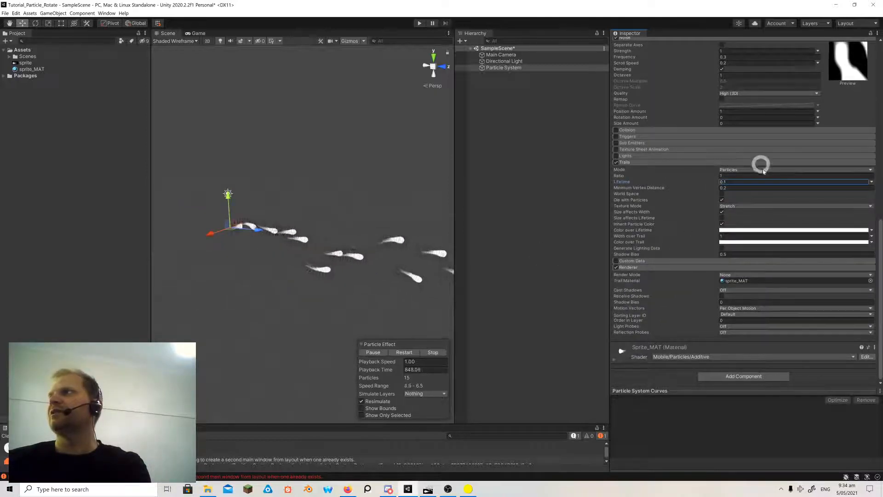
left_click(727, 205)
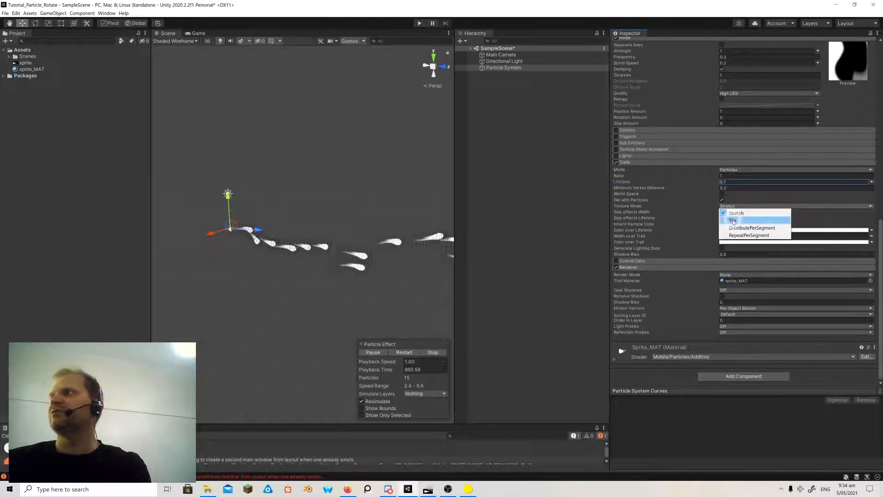
left_click(733, 221)
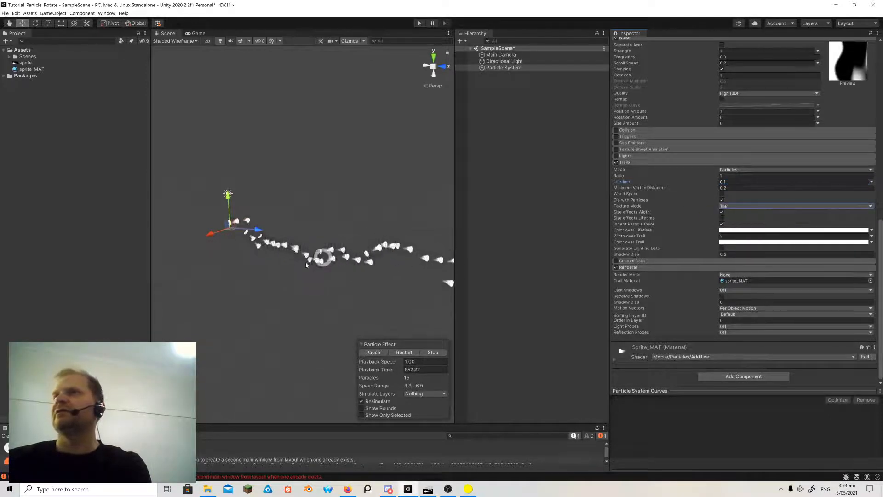
scroll(267, 265, "up", 5)
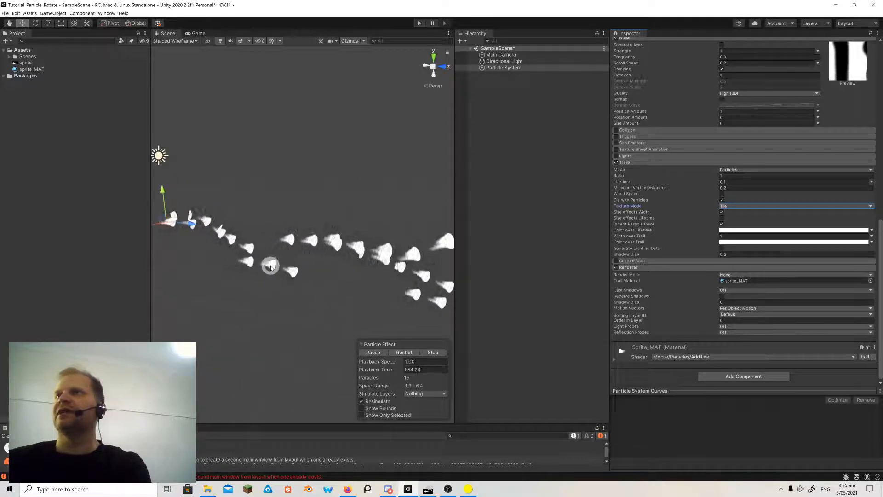
scroll(299, 245, "down", 4)
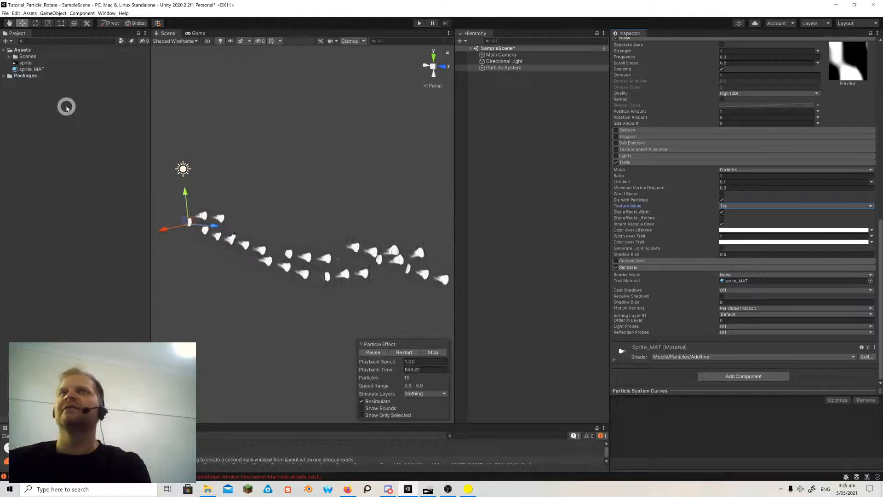
- Set the sprite texture's Wrap Mode to Clamp in its import settings and apply the change
left_click(28, 64)
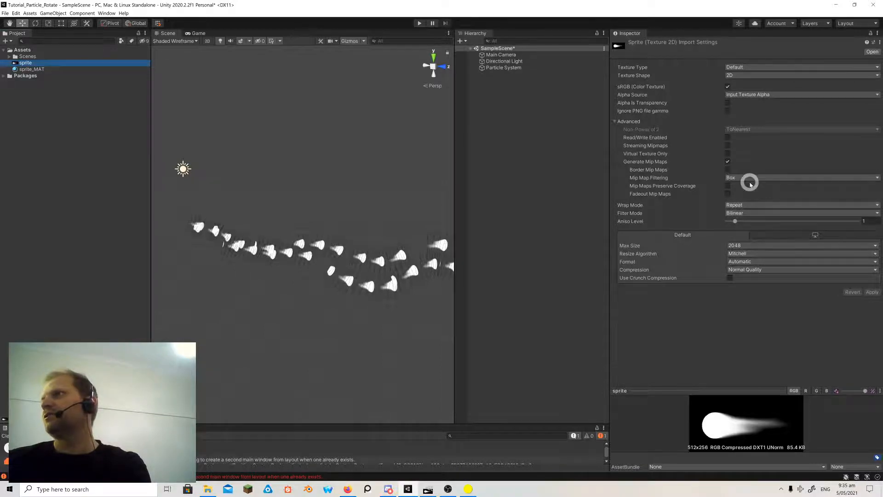
left_click(737, 205)
left_click(745, 221)
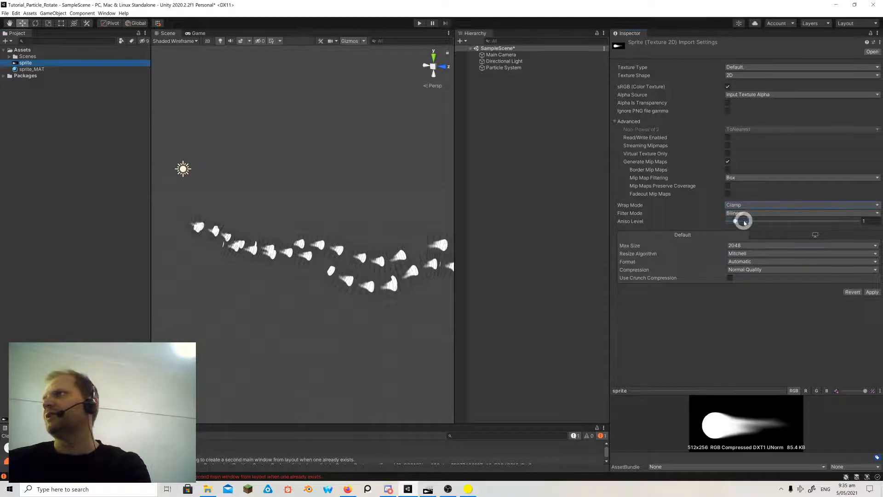
left_click(870, 292)
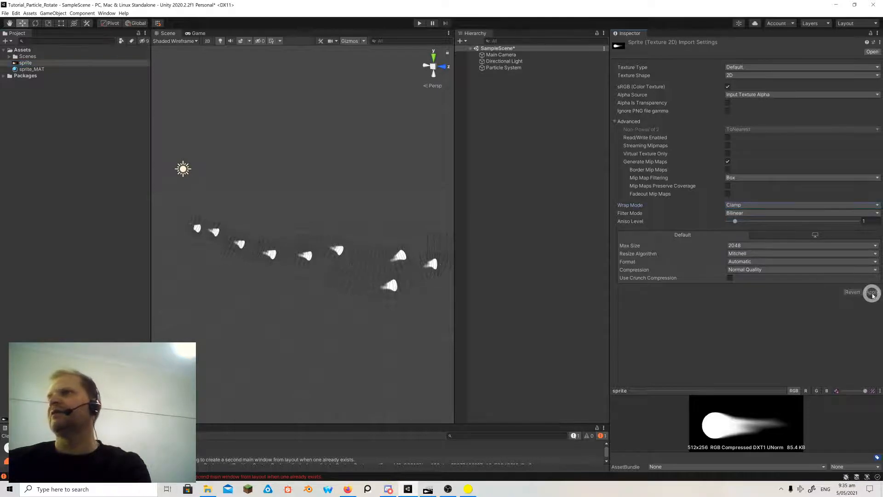
left_click_drag(337, 230, 414, 254, "alt")
scroll(330, 253, "up", 5)
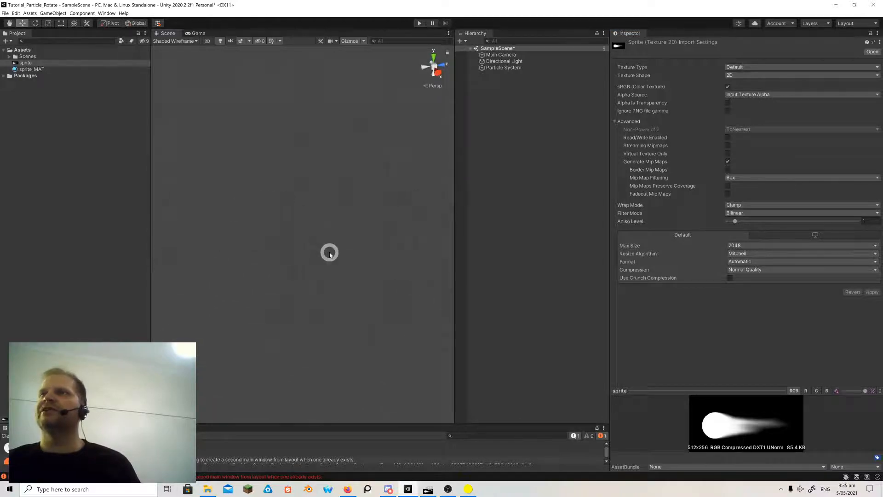
left_click_drag(331, 249, 312, 244, "alt")
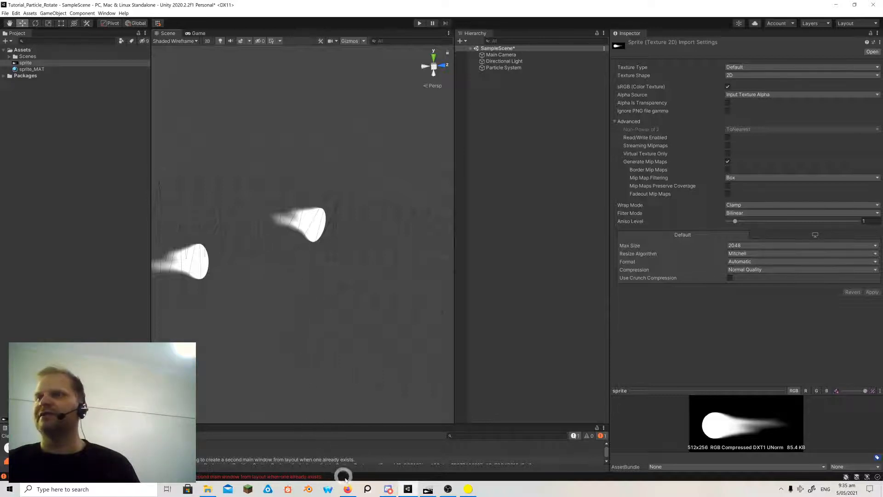
- Switch to GIMP and resize the sprite's canvas to 512 × 512 px, with the existing image centred in it
left_click(429, 489)
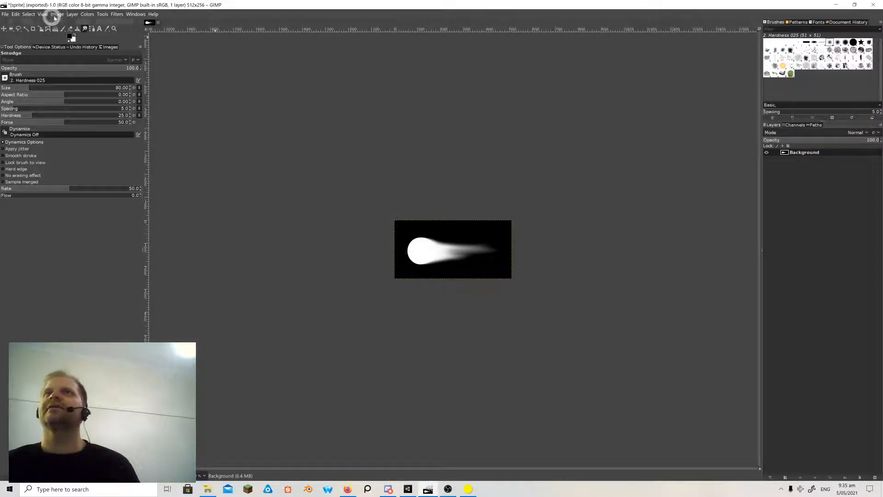
left_click(56, 14)
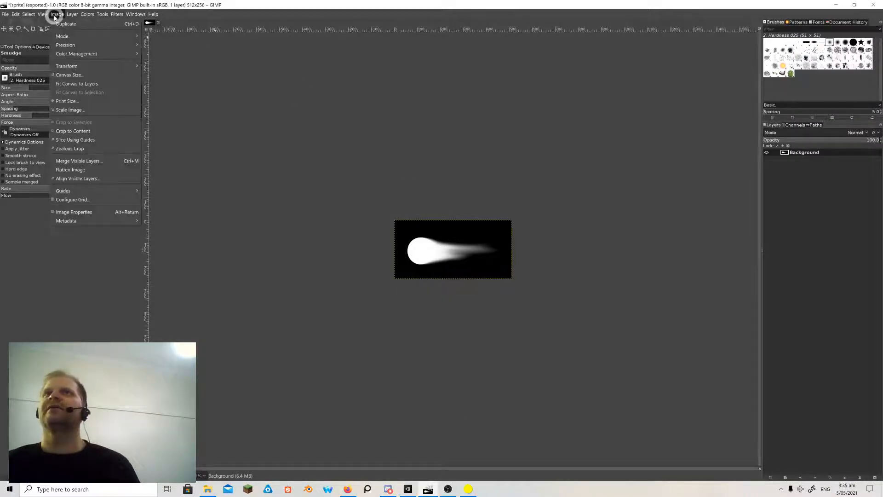
left_click(86, 75)
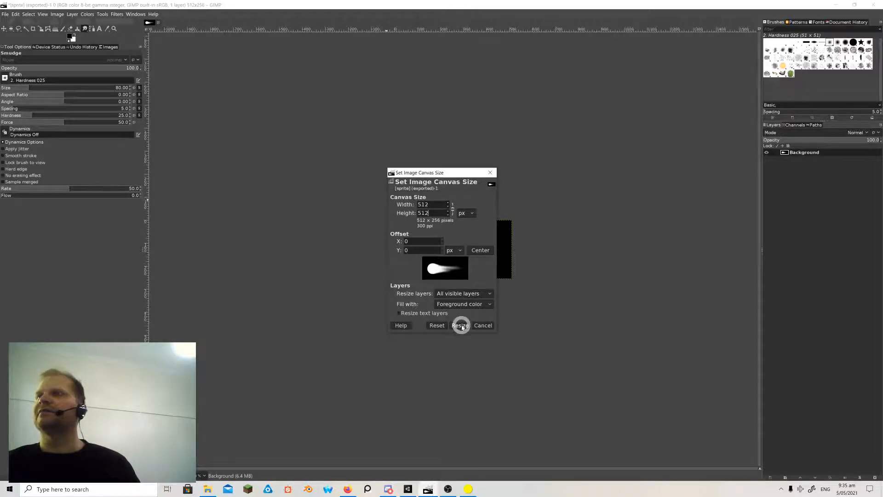
left_click(461, 325)
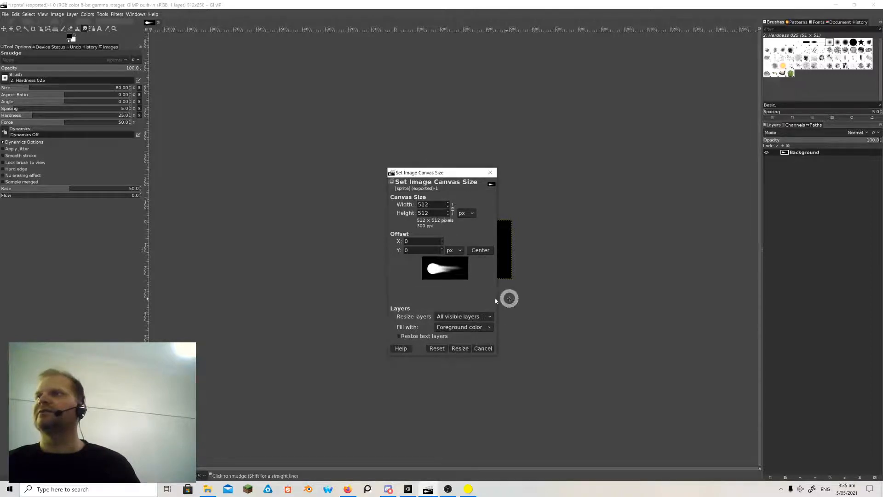
left_click(479, 251)
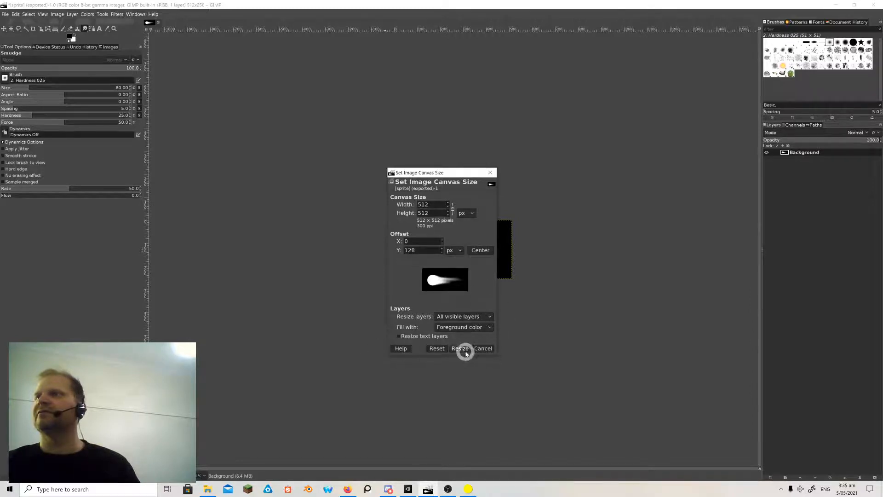
left_click(460, 348)
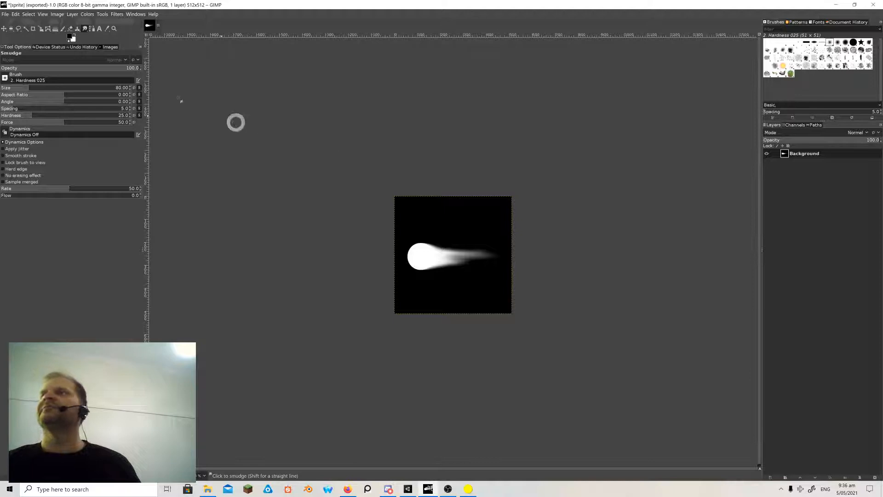
- Export the enlarged square image over sprite.png and switch back to Unity
left_click(5, 14)
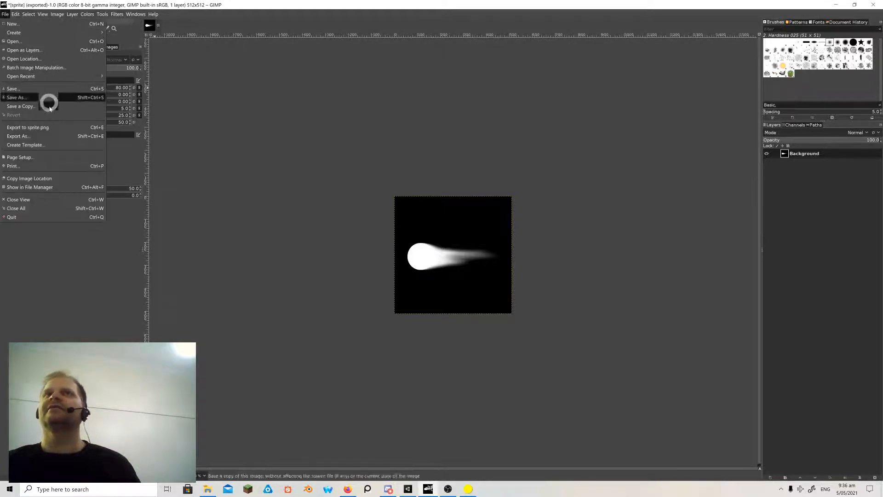
left_click(46, 129)
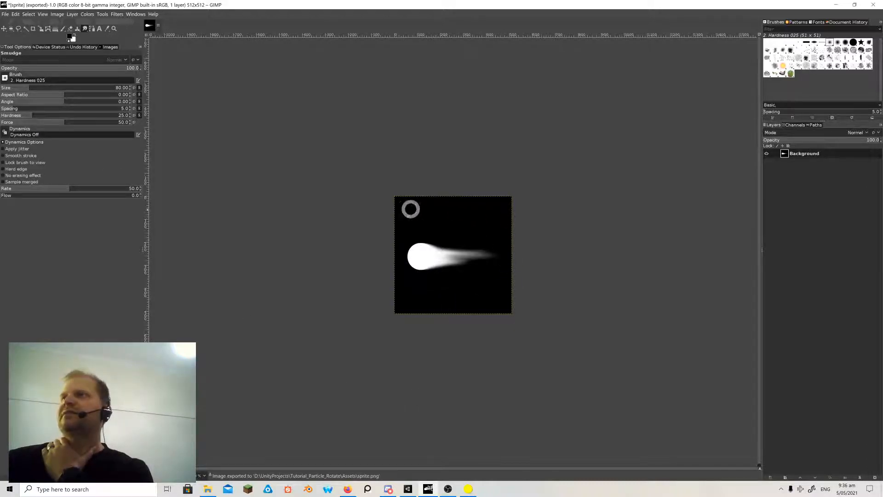
left_click(409, 489)
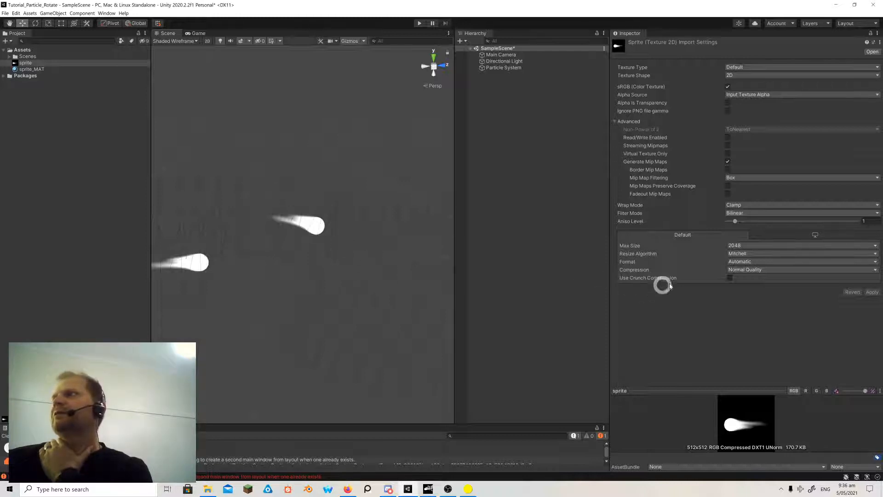
- Select the Particle System and try DistributePerSegment as the Texture Mode in its Trails module
left_click(512, 67)
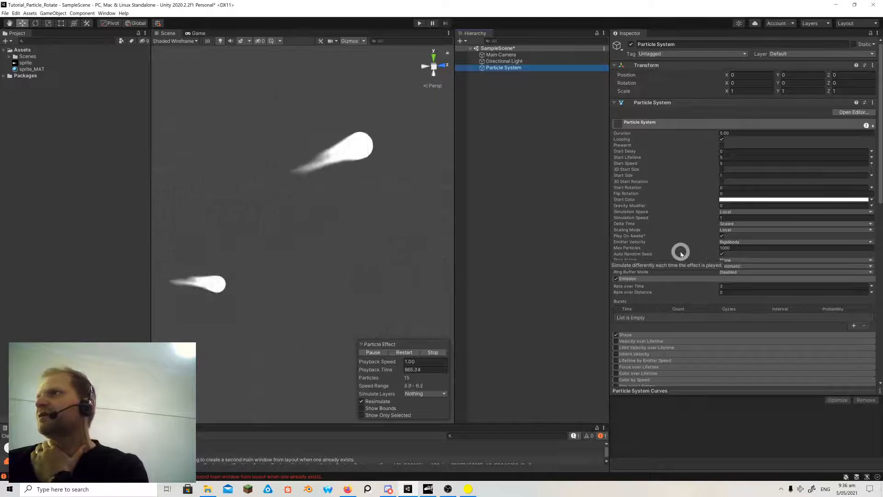
scroll(689, 254, "down", 5)
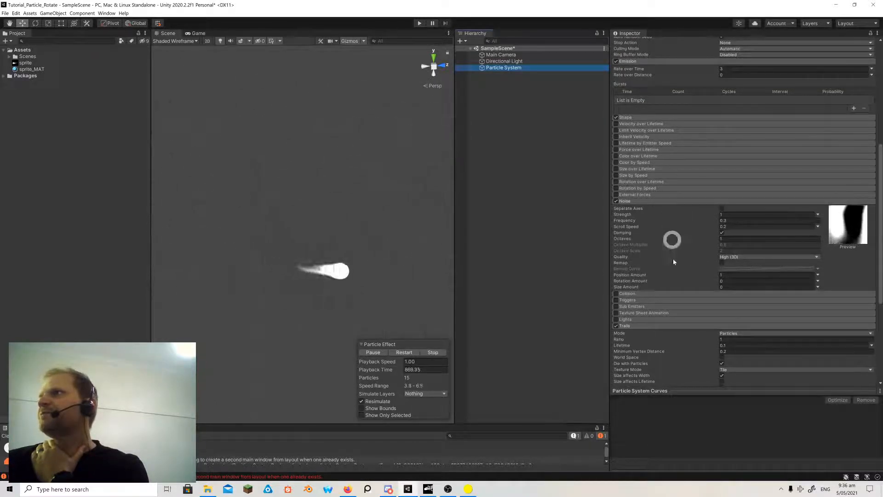
scroll(678, 311, "down", 5)
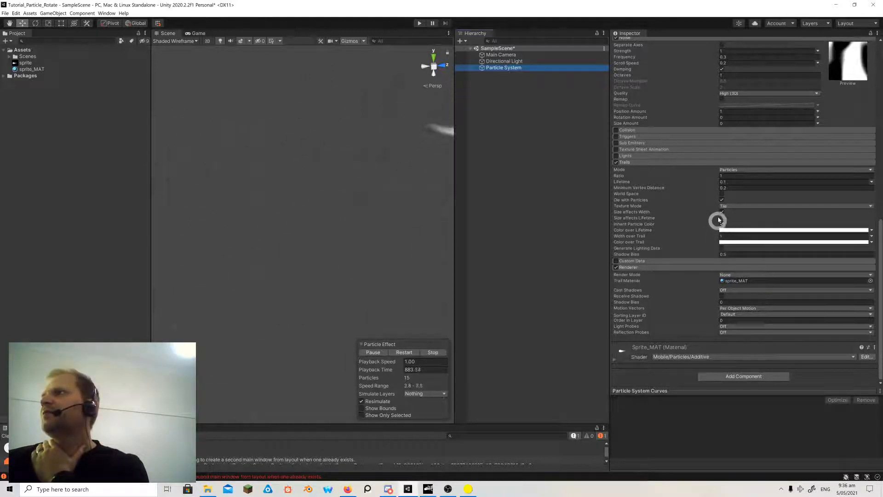
left_click(727, 205)
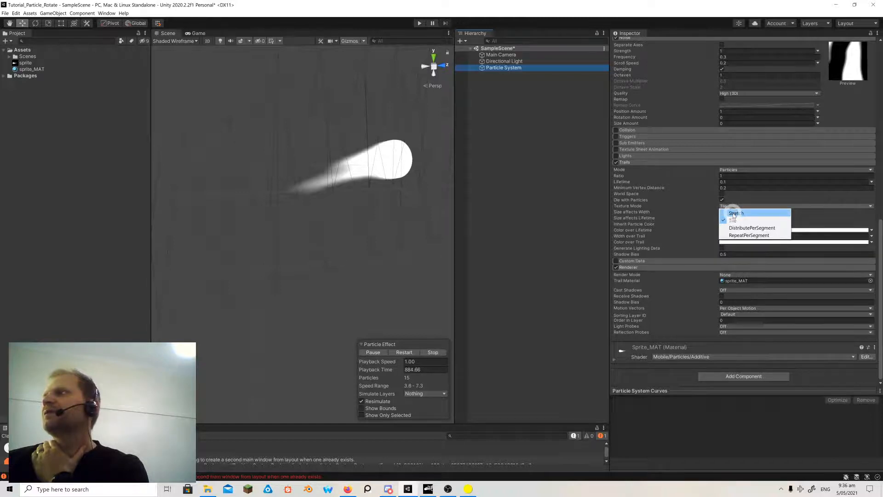
left_click(752, 228)
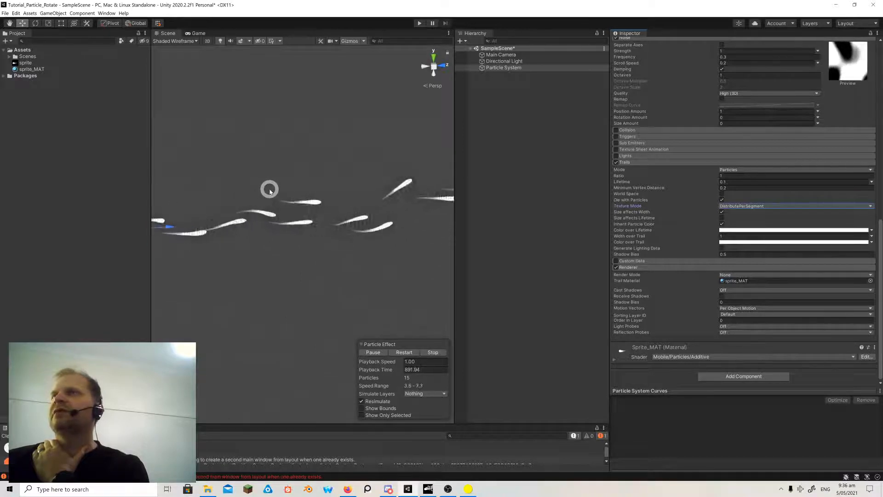
- Compare the Stretch, DistributePerSegment and RepeatPerSegment texture modes on the trails, finishing back on Tile
left_click(725, 206)
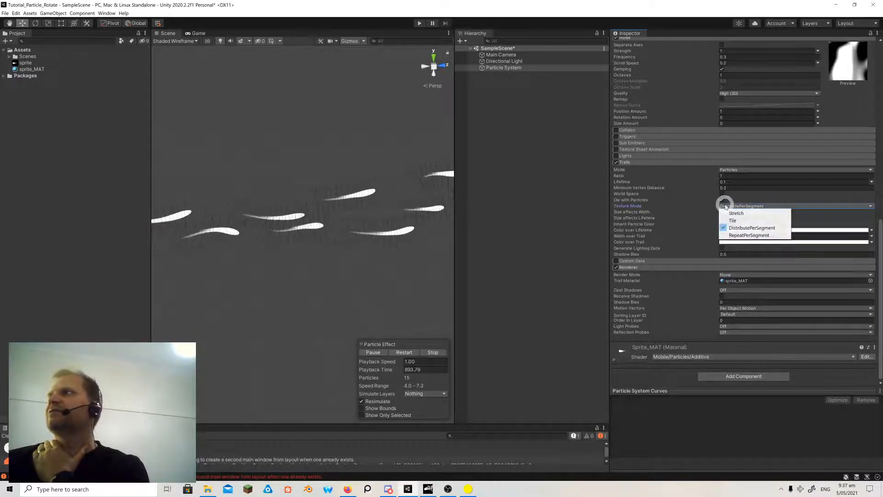
left_click(731, 213)
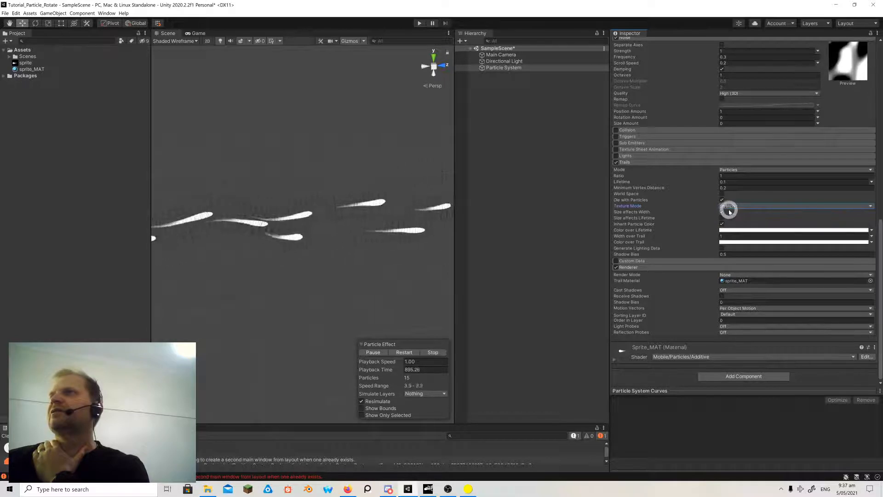
left_click(730, 208)
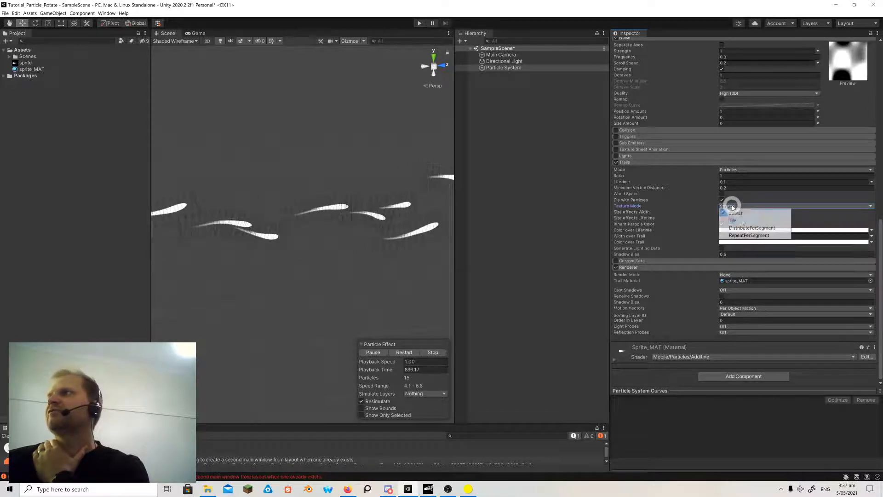
left_click(743, 229)
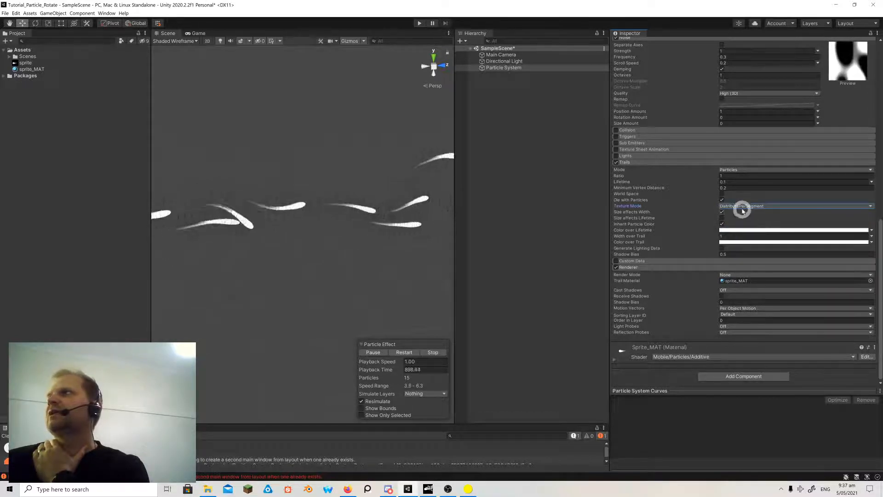
left_click(743, 208)
left_click(748, 236)
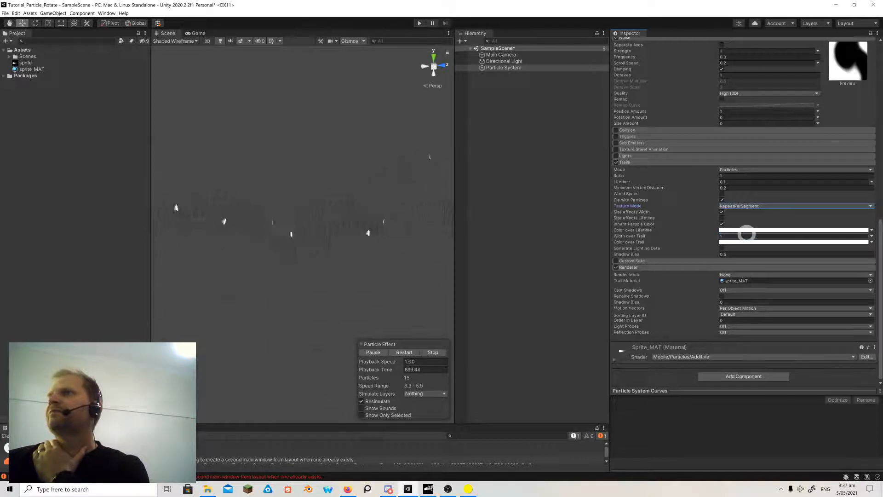
left_click(744, 207)
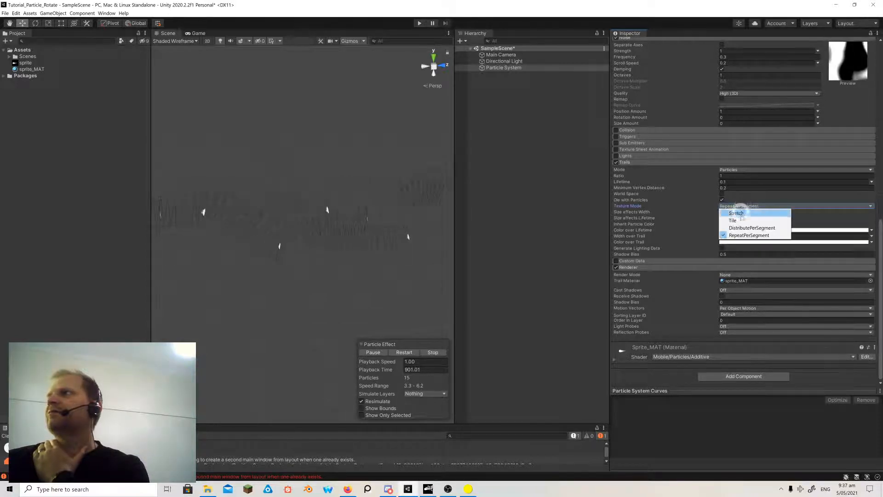
left_click(736, 221)
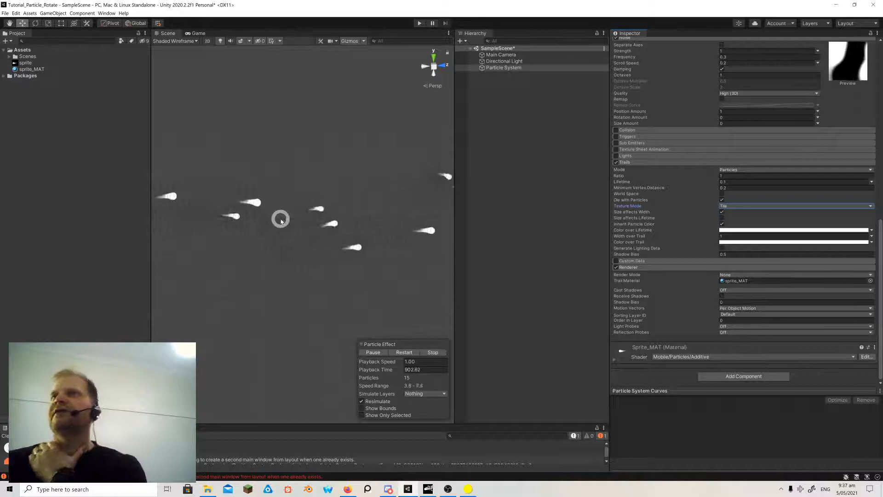
- Set the Scene view's draw mode to Shaded so the trails are drawn without wireframes
right_click_drag(287, 222, 257, 177)
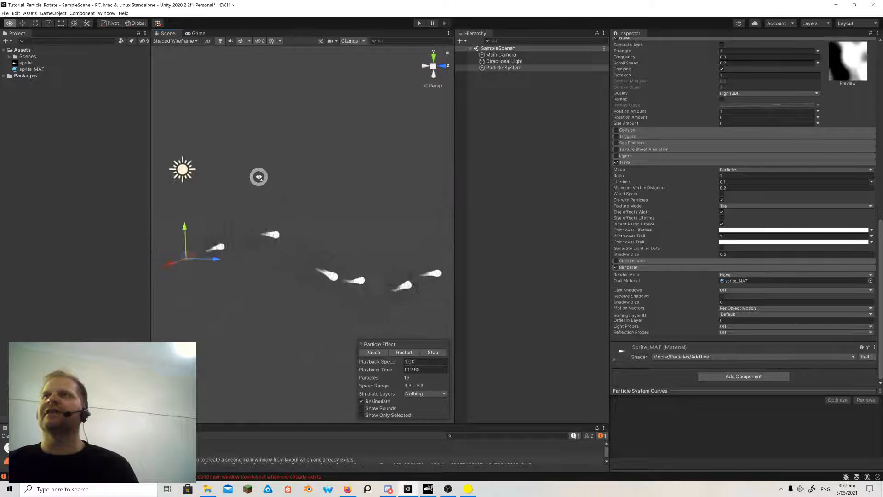
left_click(167, 41)
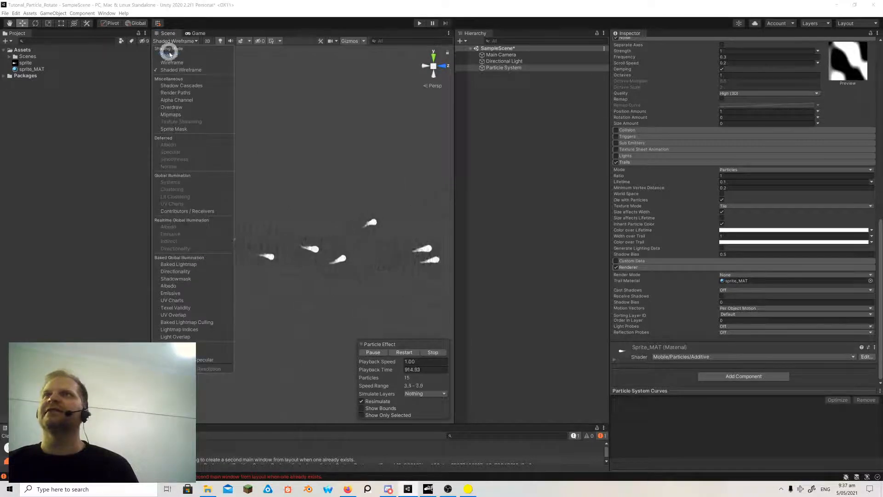
mouse_move(307, 217)
right_mouse_down()
mouse_move(299, 248)
mouse_move(278, 208)
right_mouse_up()
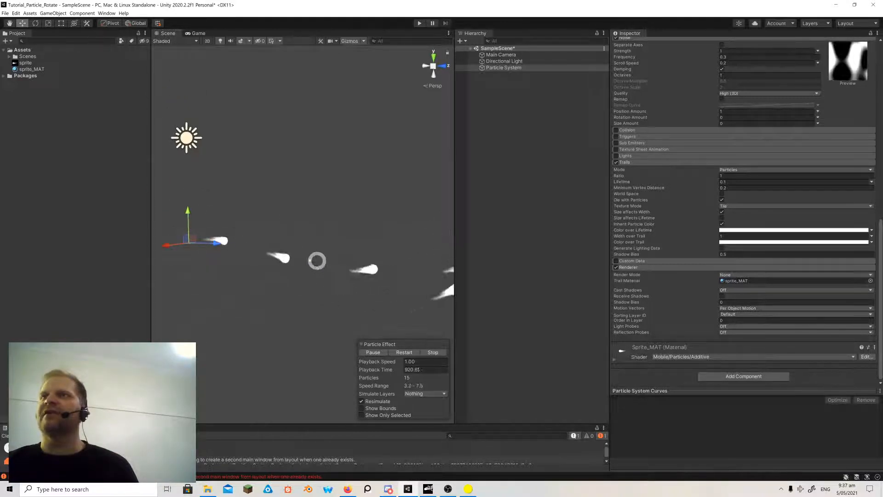
mouse_move(191, 231)
right_mouse_down()
mouse_move(357, 236)
mouse_move(280, 244)
mouse_move(205, 236)
right_mouse_up()
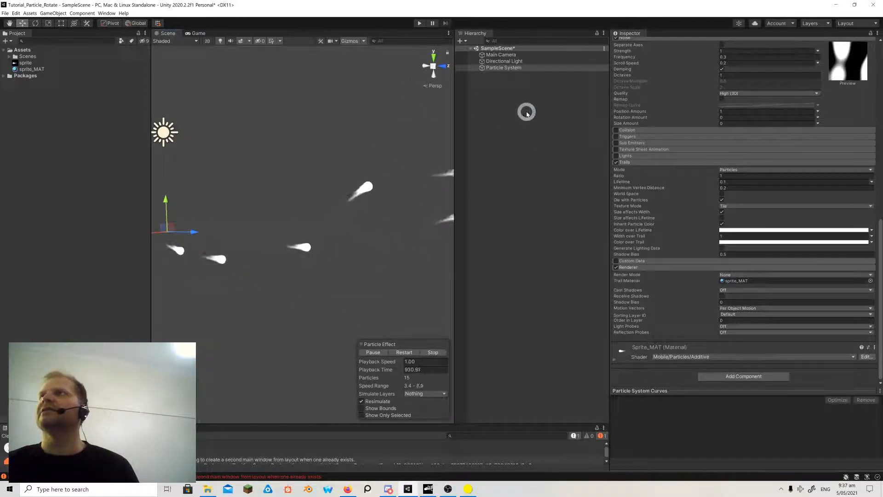
key("w")
right_click_drag(383, 148, 388, 149)
key("a")
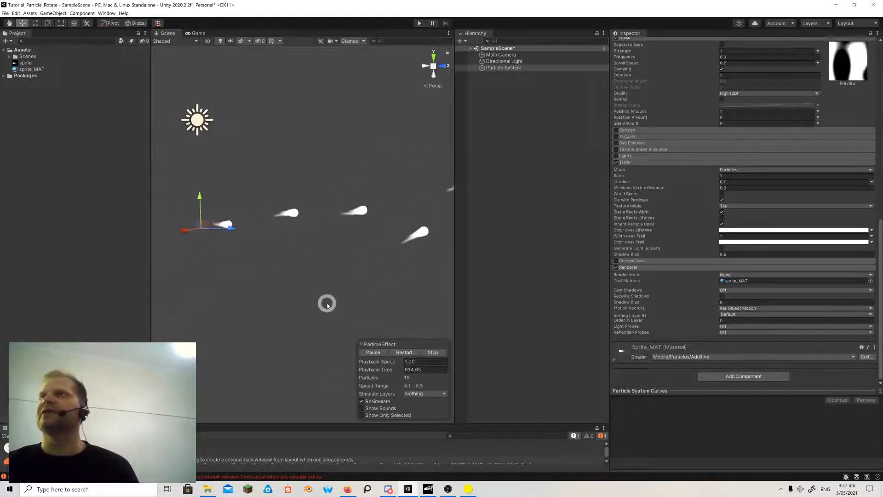
- Rename the Particle System object as SpriteParticle
left_click(363, 286)
right_click(494, 115)
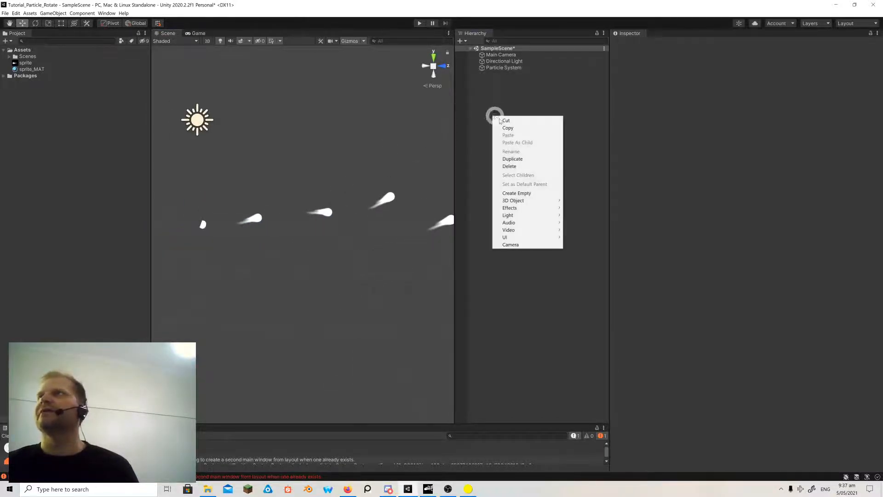
left_click(497, 69)
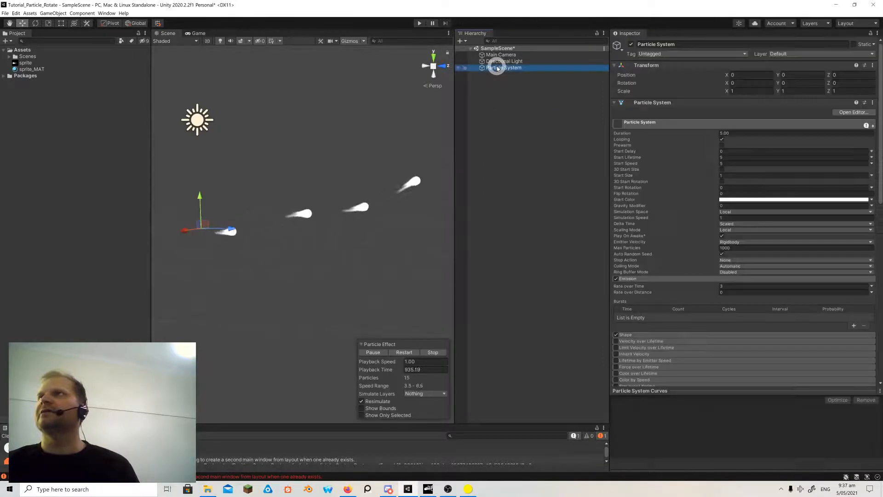
left_click(690, 43)
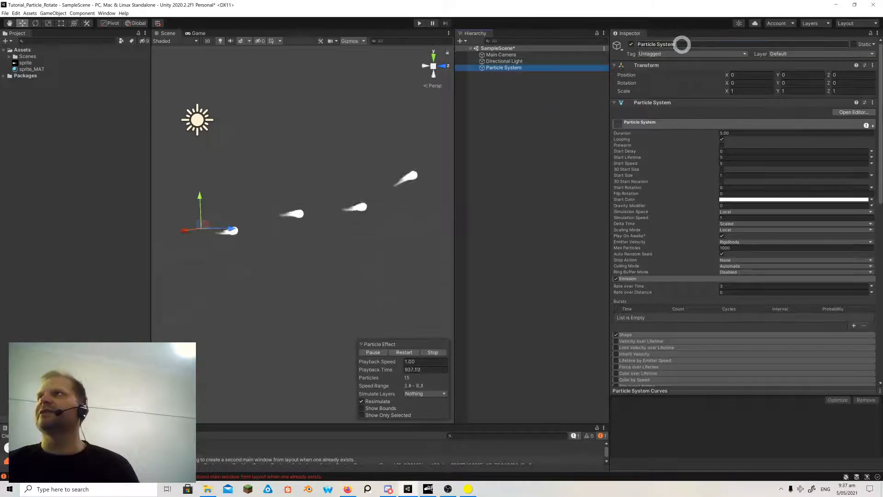
type("Rotated")
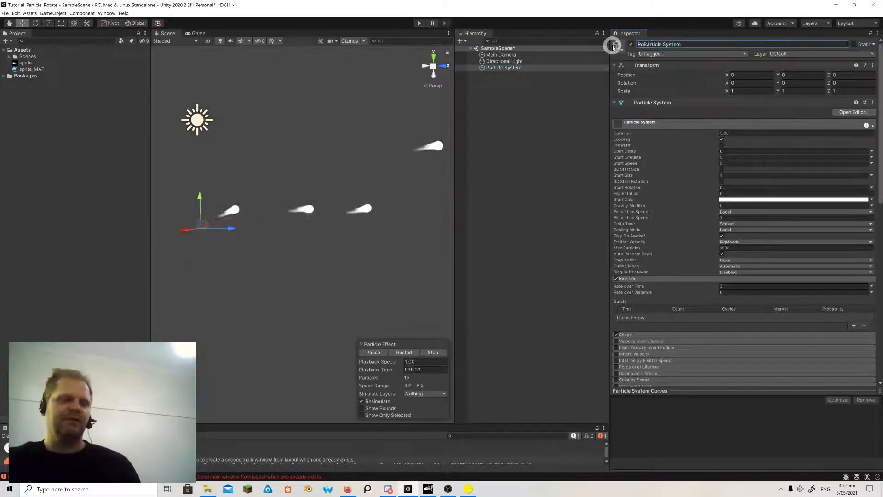
key("BackSpace")
left_click_drag(693, 44, 605, 44)
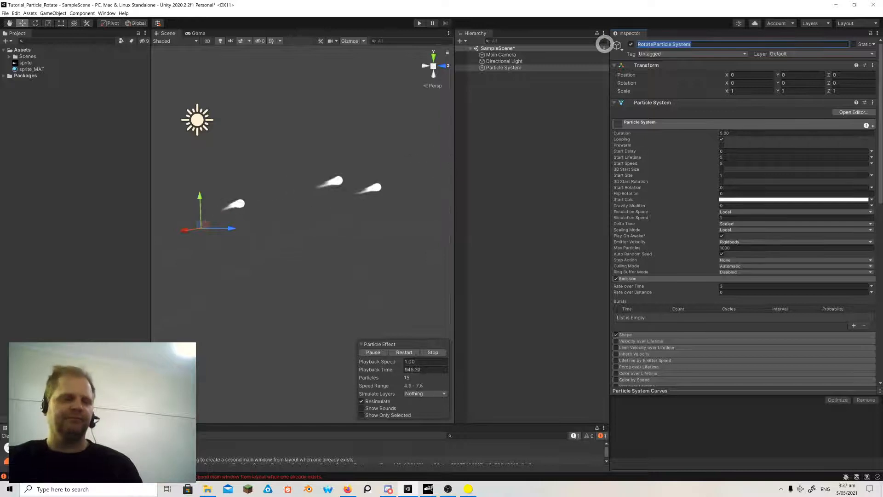
type("Sprite")
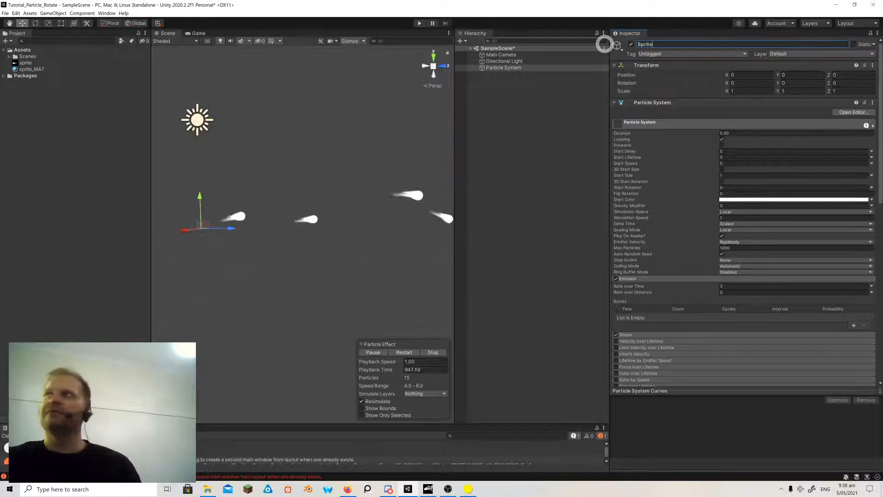
type("Particle")
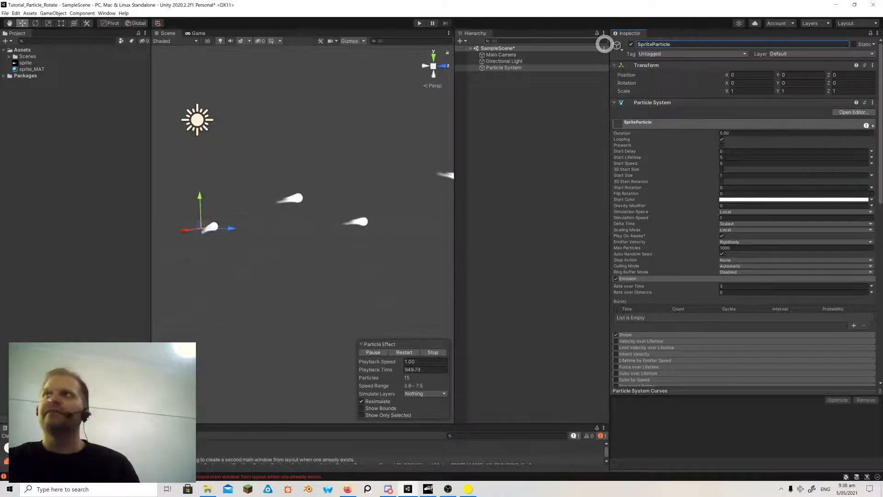
key("Return")
- Add a second Particle System to the scene and set its Start Speed to 0
left_click(509, 125)
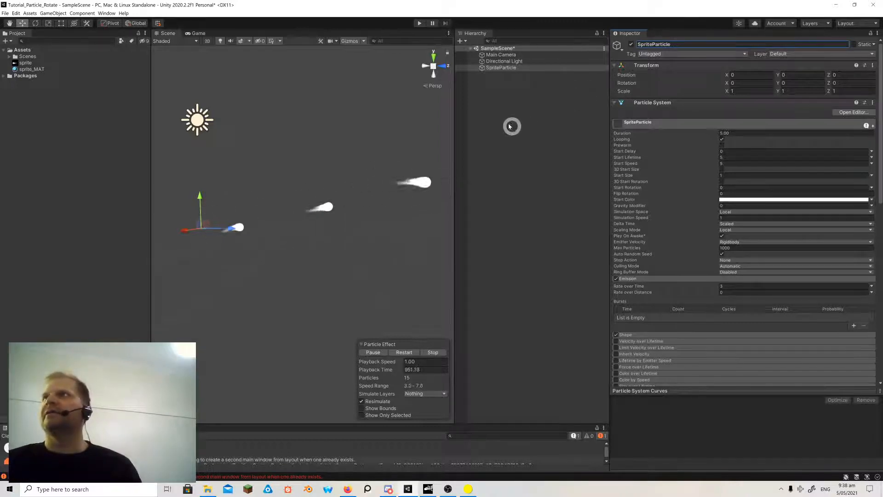
right_click(506, 124)
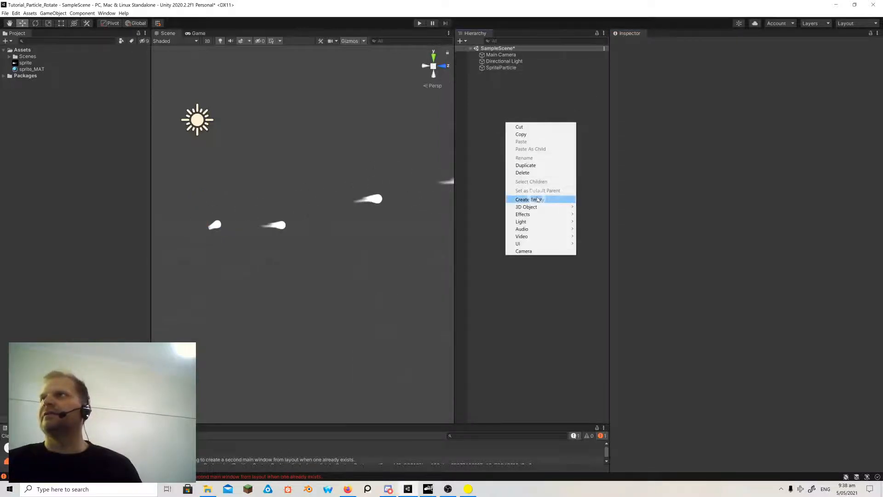
mouse_move(532, 216)
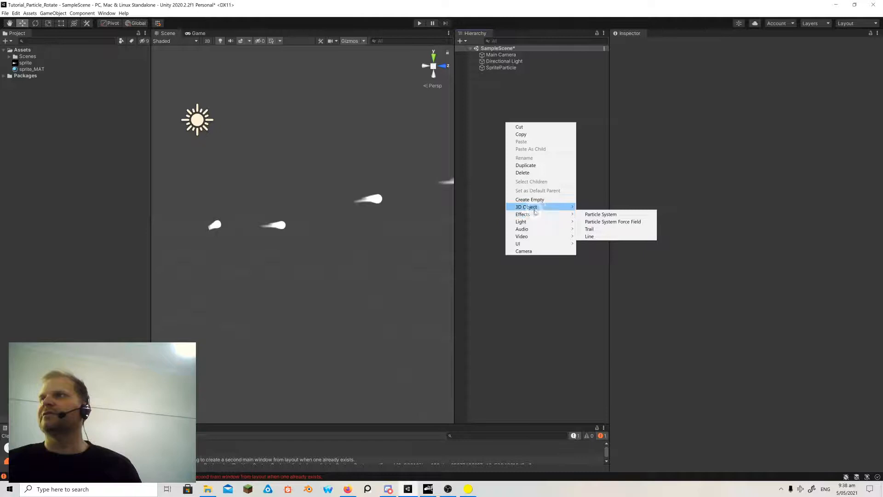
left_click(583, 215)
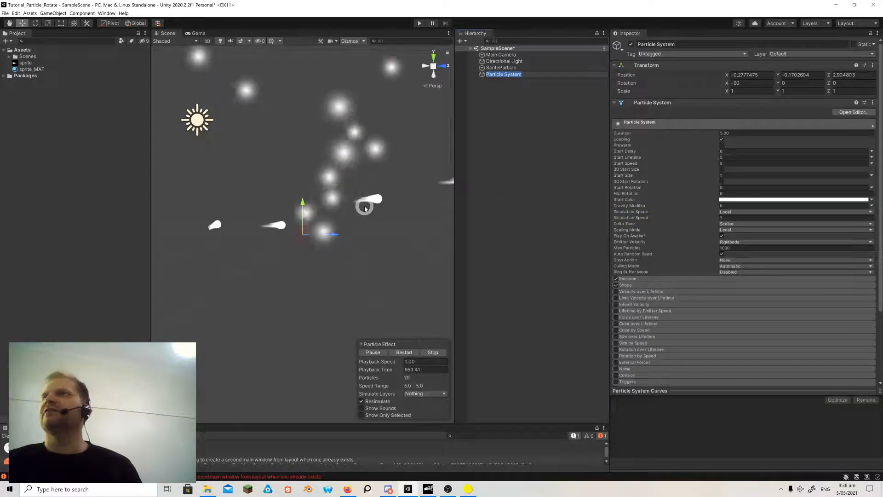
left_click(724, 164)
type("0")
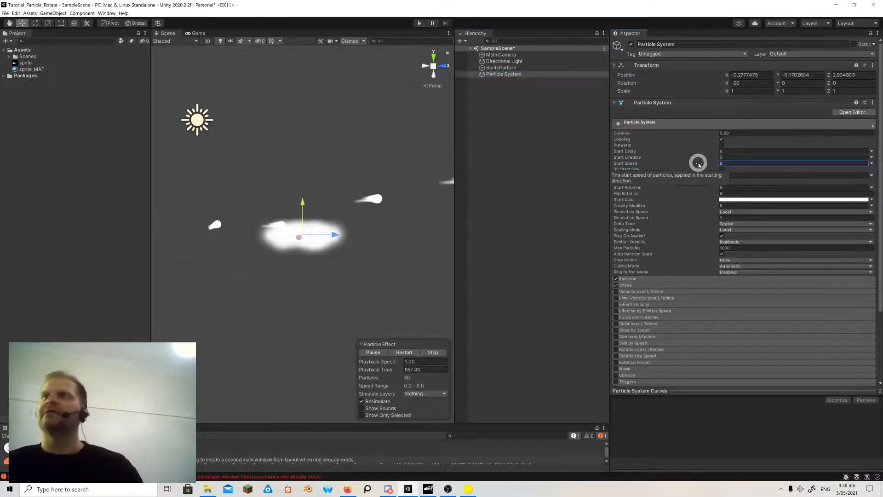
- In the new Particle System's Emission module, set Rate over Time to 0 and Rate over Distance to random between the constants 3 and 6
scroll(676, 256, "down", 3)
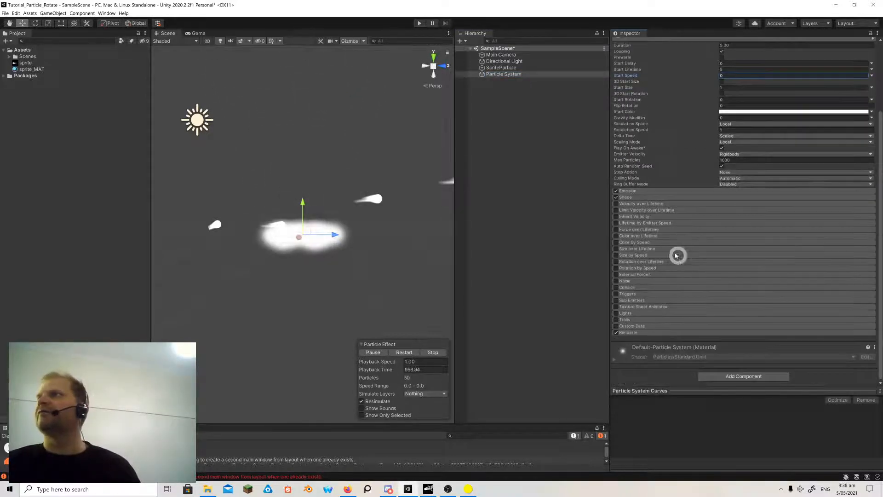
left_click(631, 191)
left_click(741, 199)
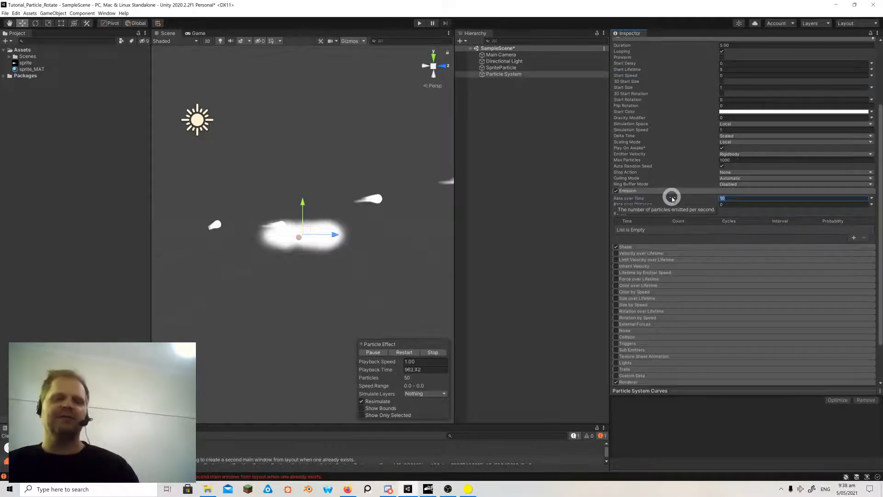
type("0")
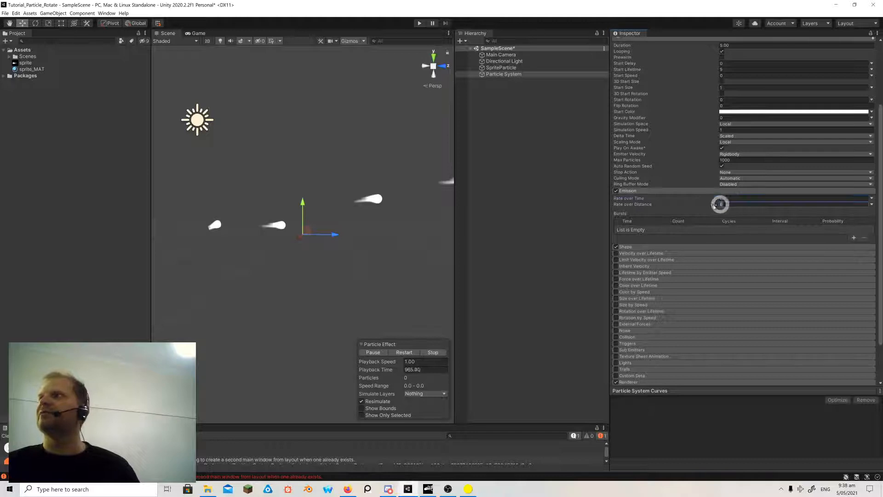
left_click(873, 205)
left_click(838, 226)
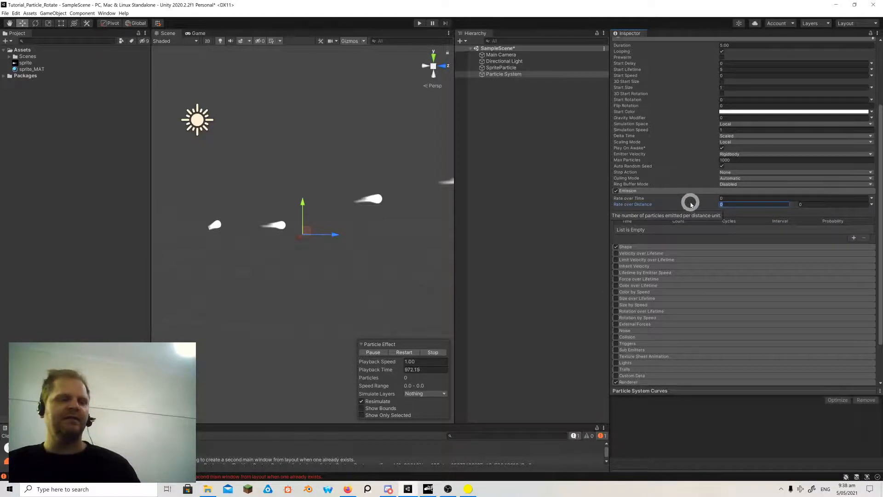
type("3")
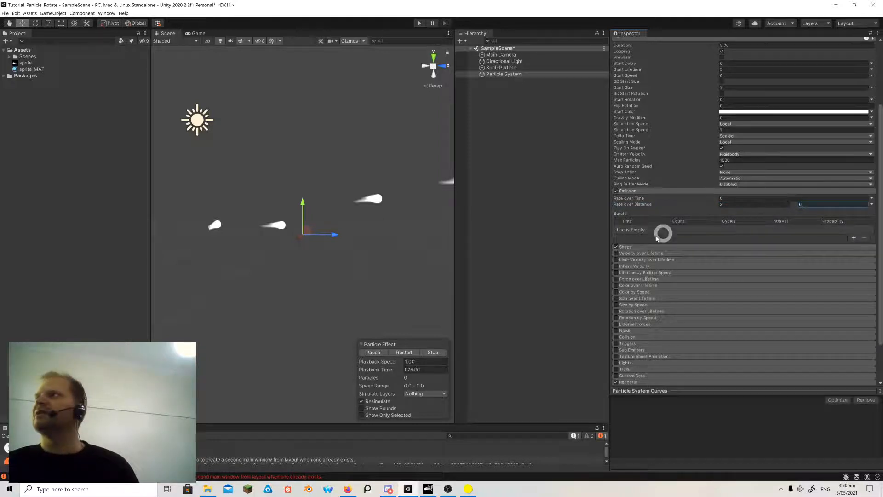
- Set the new Particle System's Simulation Space to World and move the emitter vertically to test its distance-based emission
left_click_drag(302, 204, 320, 109)
left_click_drag(300, 271, 347, 171)
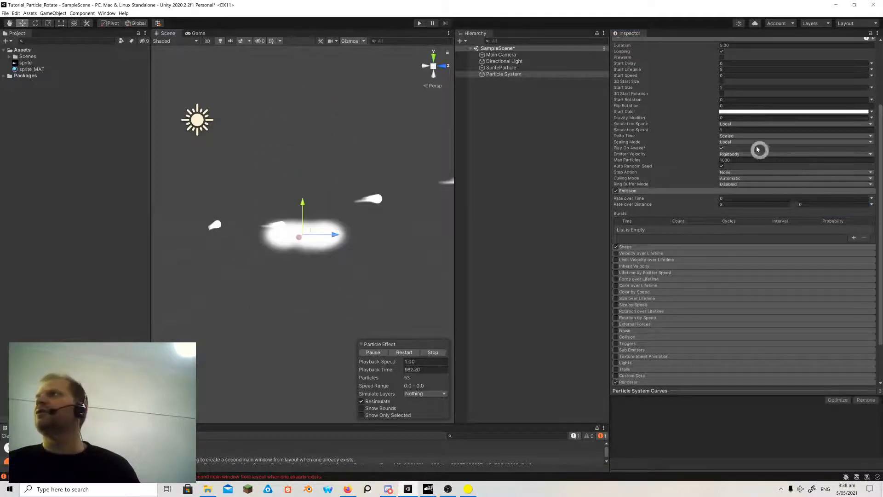
scroll(753, 150, "up", 5)
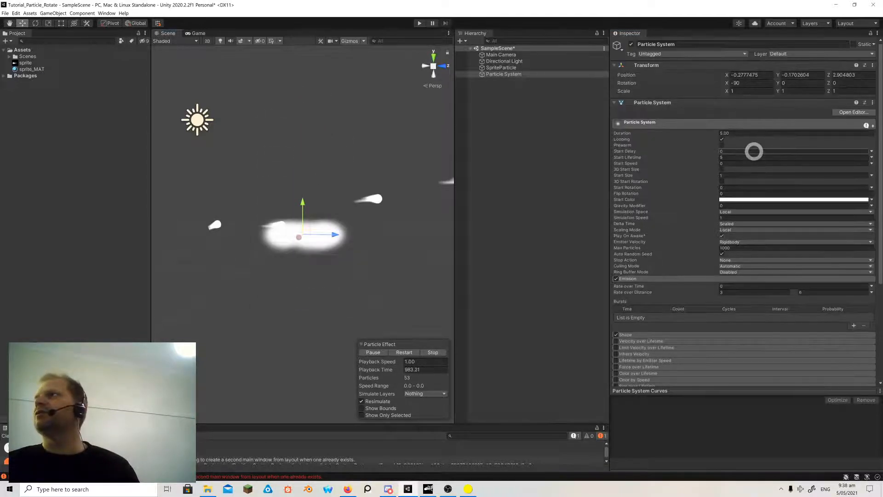
left_click(733, 214)
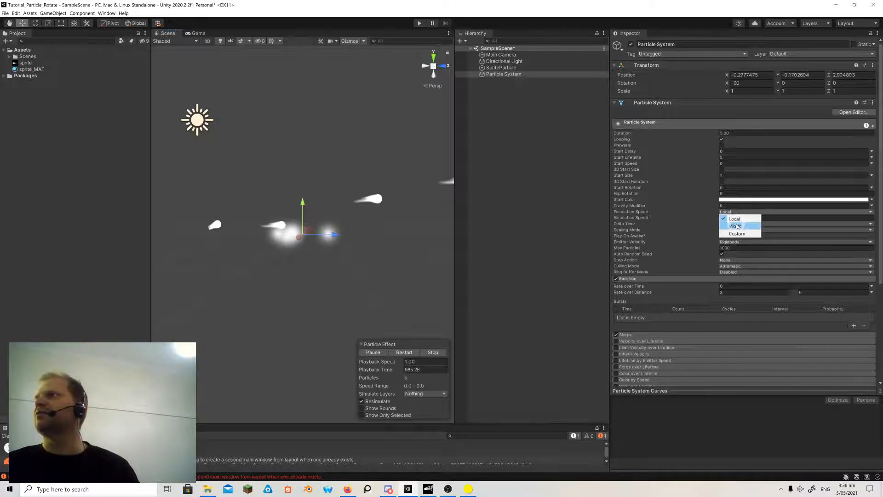
left_click(728, 223)
left_click_drag(304, 203, 574, 255)
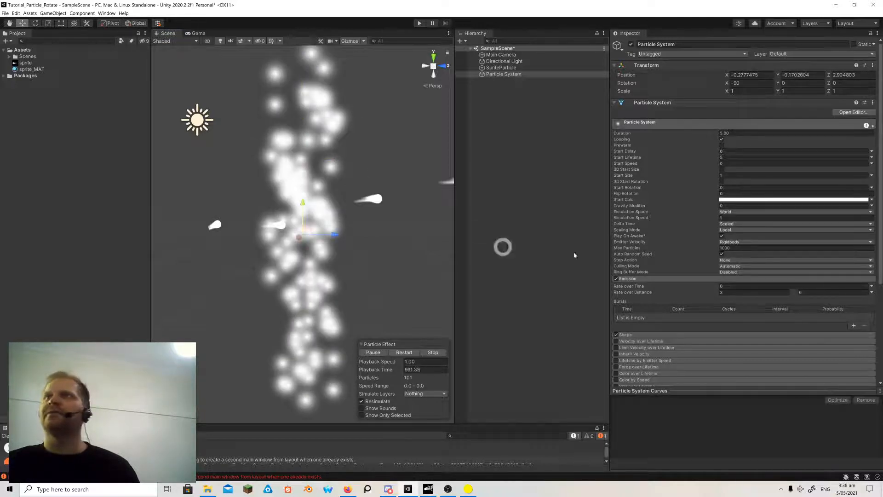
- Set the new Particle System's Start Lifetime to random between the constants 0.3 and 0.5
scroll(710, 244, "down", 5)
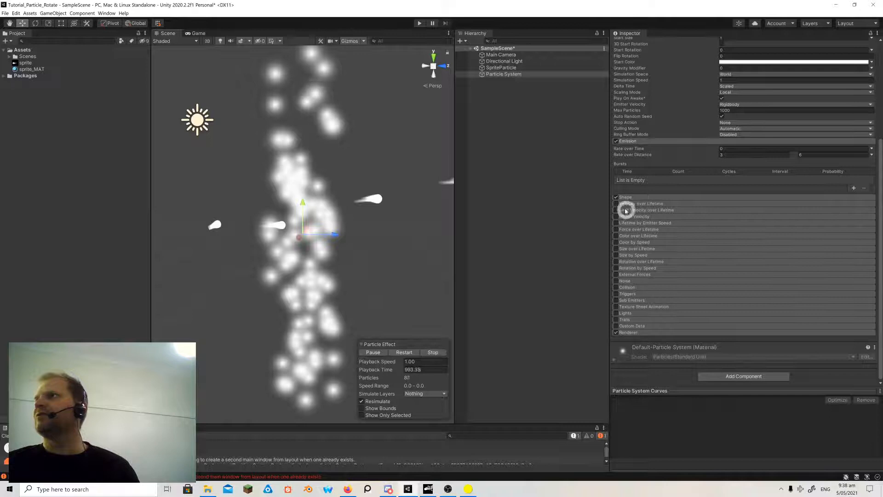
scroll(728, 172, "up", 5)
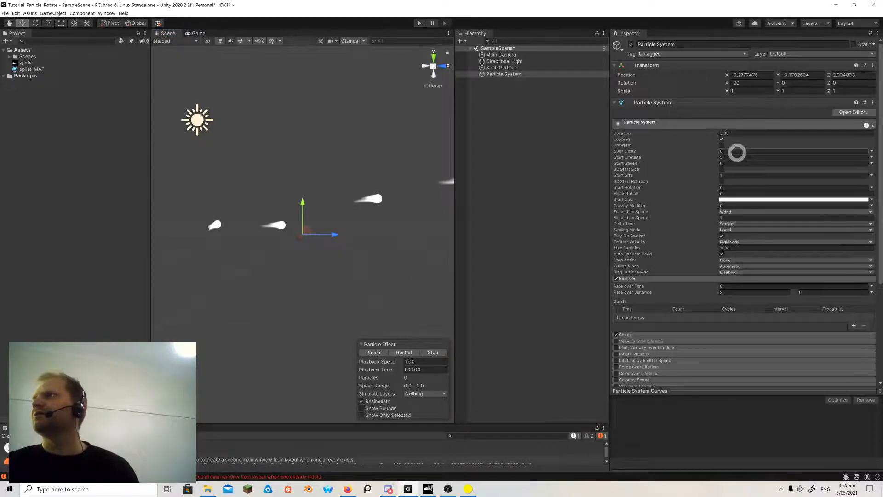
left_click(872, 158)
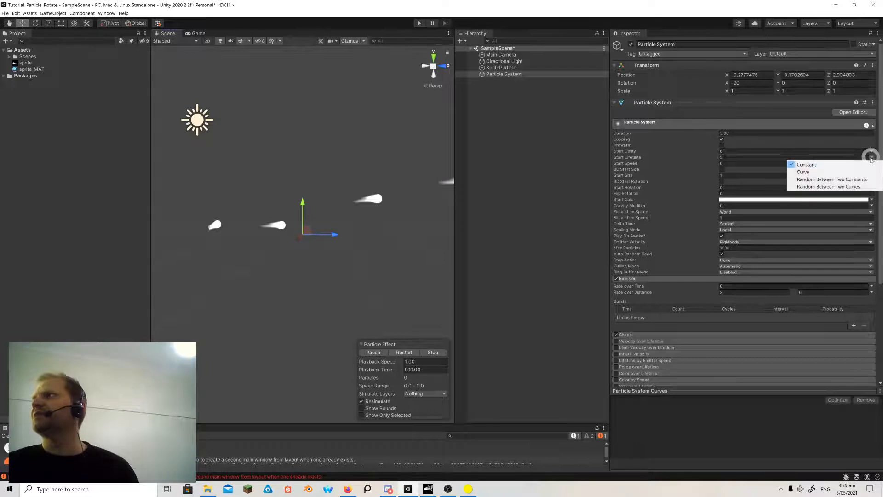
left_click(842, 179)
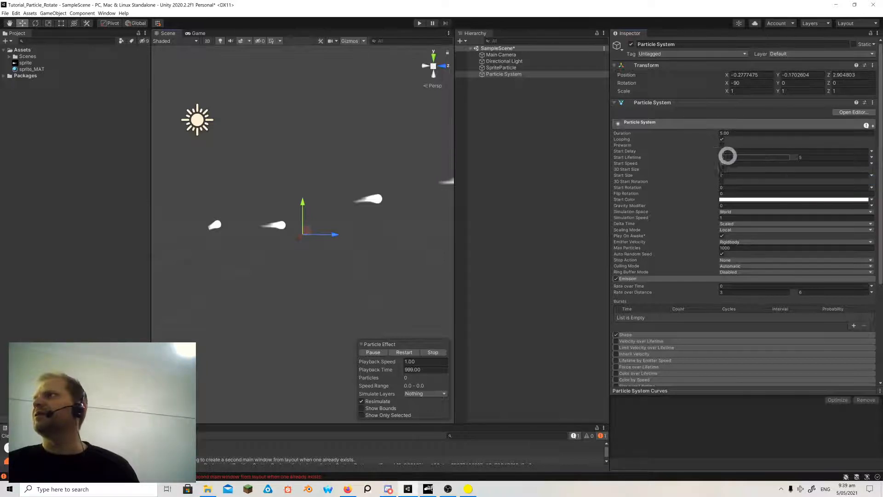
left_click(731, 159)
type("1")
left_click(797, 159)
left_click(806, 160)
type(".5")
key("Return")
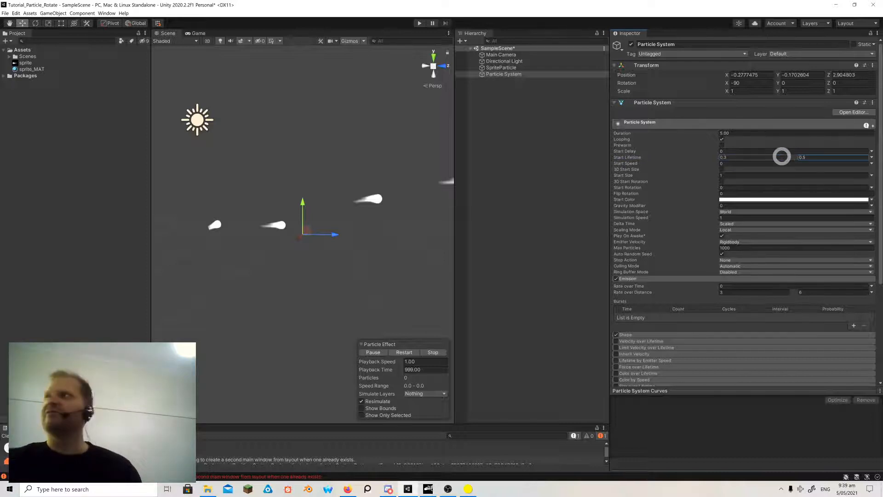
- Change the emitter Shape to Sphere with Radius 0.0001 and Radius Thickness 0, and test it by moving the emitter
scroll(735, 246, "down", 3)
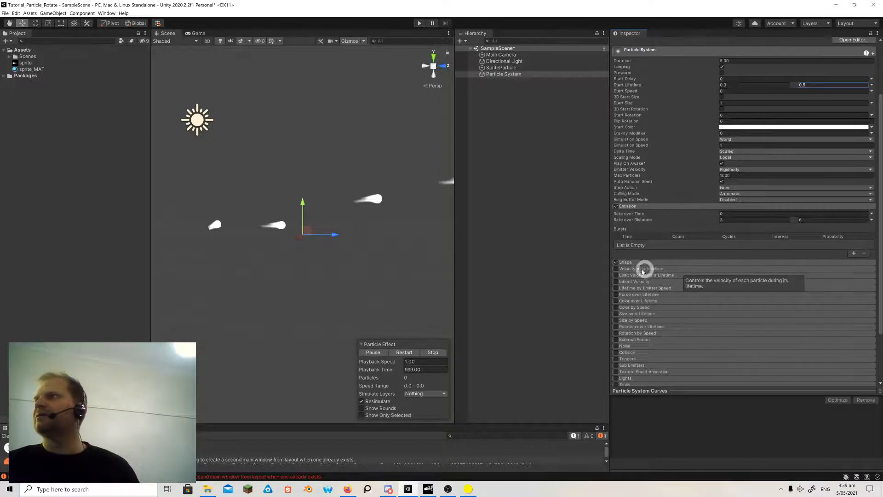
left_click(626, 263)
scroll(732, 267, "down", 6)
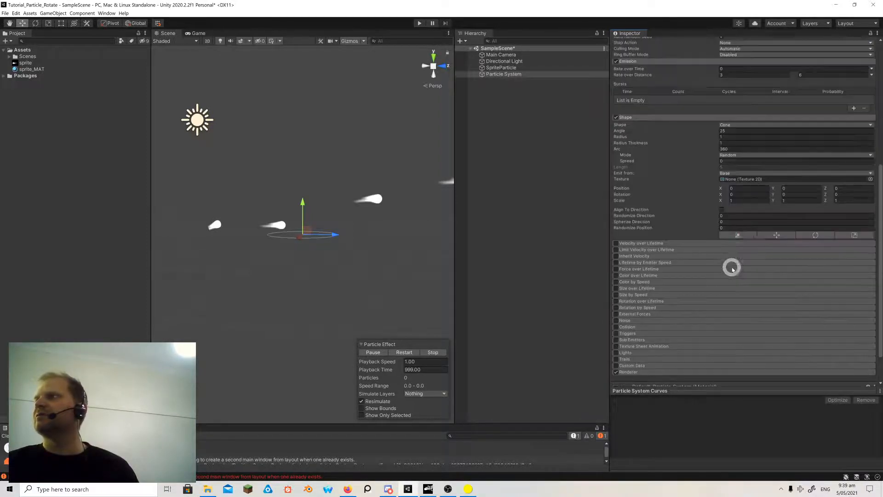
left_click(728, 132)
left_click(729, 124)
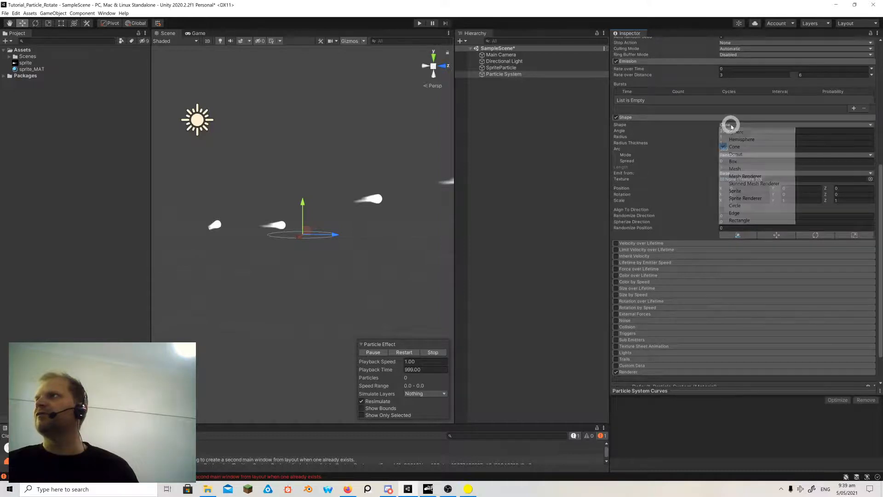
left_click(736, 131)
left_click_drag(724, 132, 712, 133)
type("0.0001")
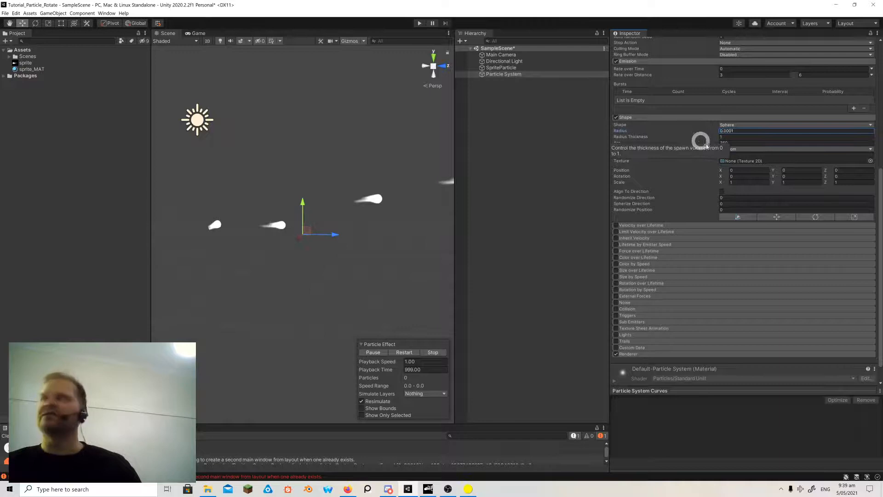
left_click_drag(727, 137, 700, 138)
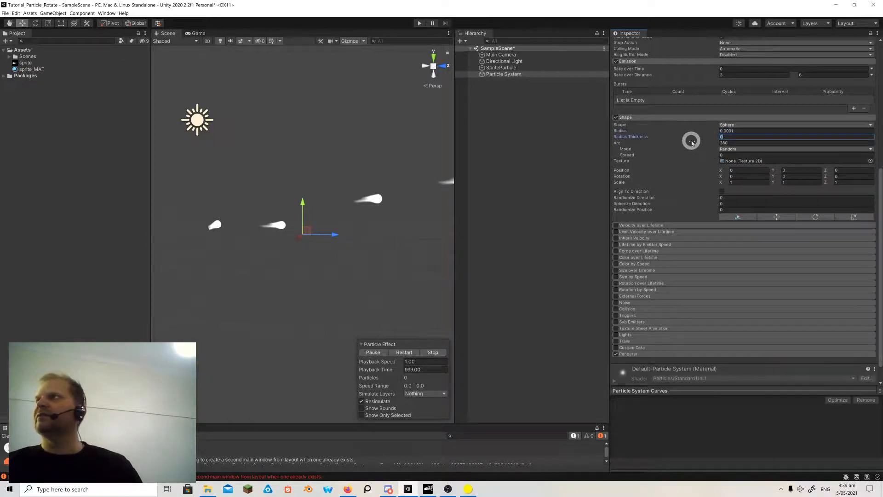
left_click(304, 204)
left_click_drag(304, 203, 324, 142)
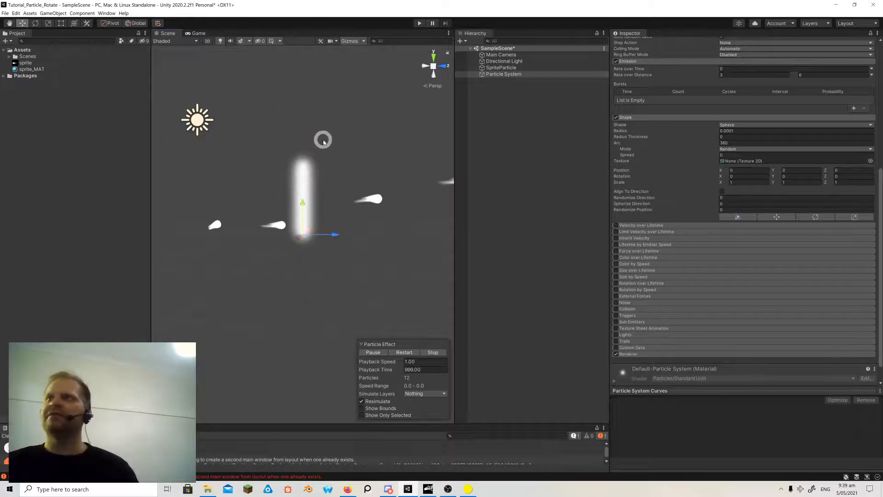
- Set Start Size to random between the constants 0.05 and 0.1, and move the emitter to test the smaller particles
scroll(776, 192, "up", 5)
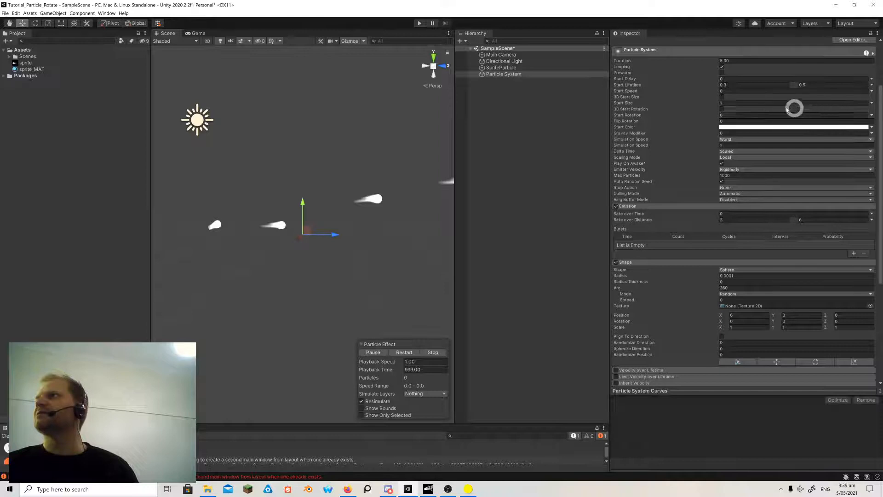
left_click(874, 104)
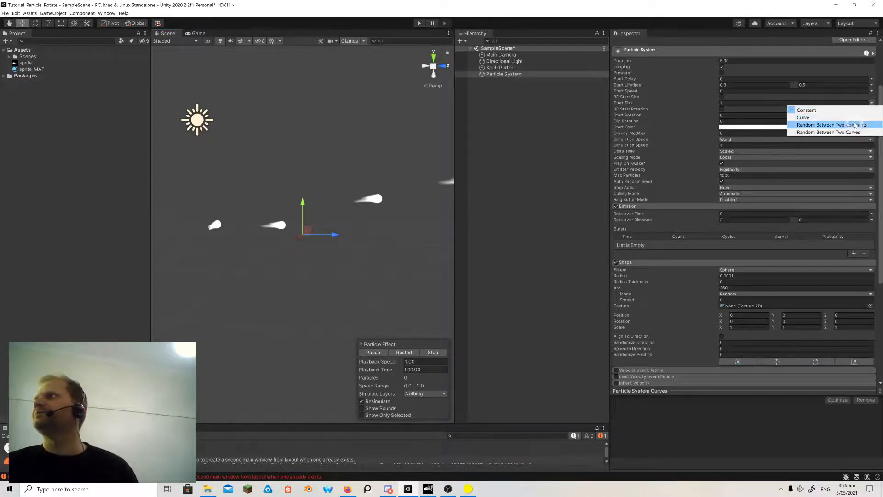
left_click(823, 124)
left_click(737, 104)
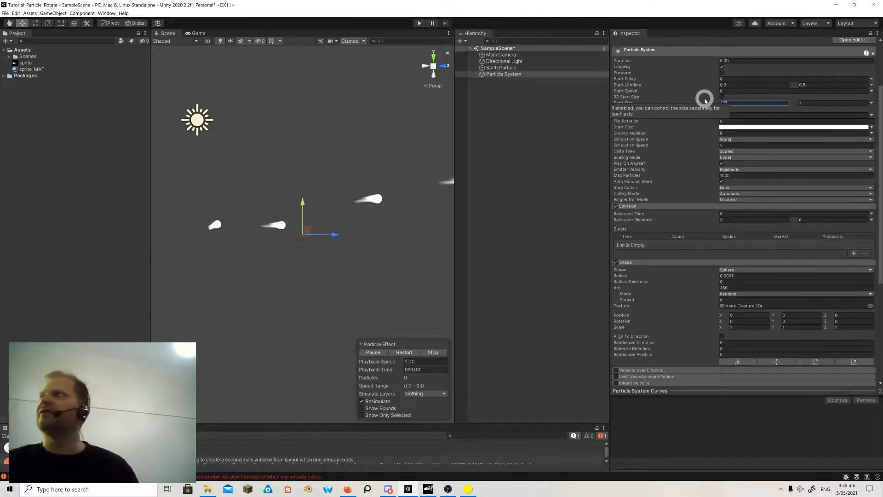
left_click(805, 103)
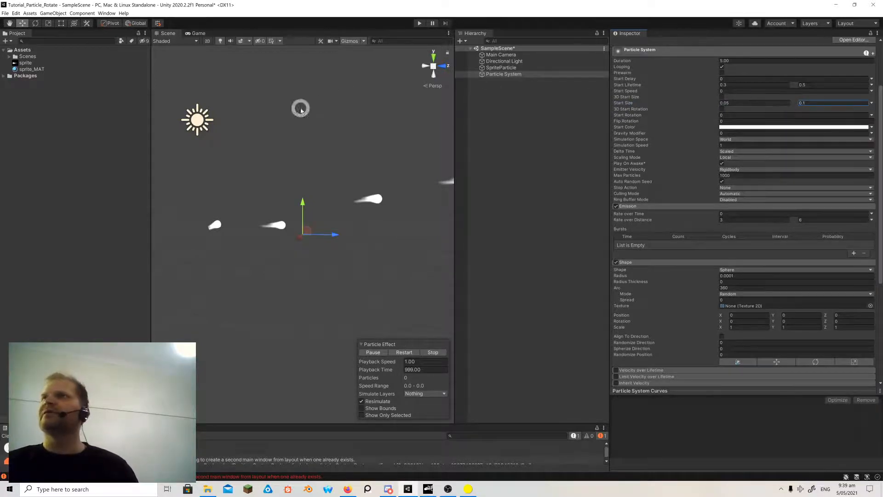
left_click_drag(306, 203, 324, 85)
left_click(487, 75)
left_click_drag(304, 204, 473, 174)
- Enable the Noise module with a Scroll Speed of 0.2 and move the emitter to test the effect
scroll(694, 274, "down", 5)
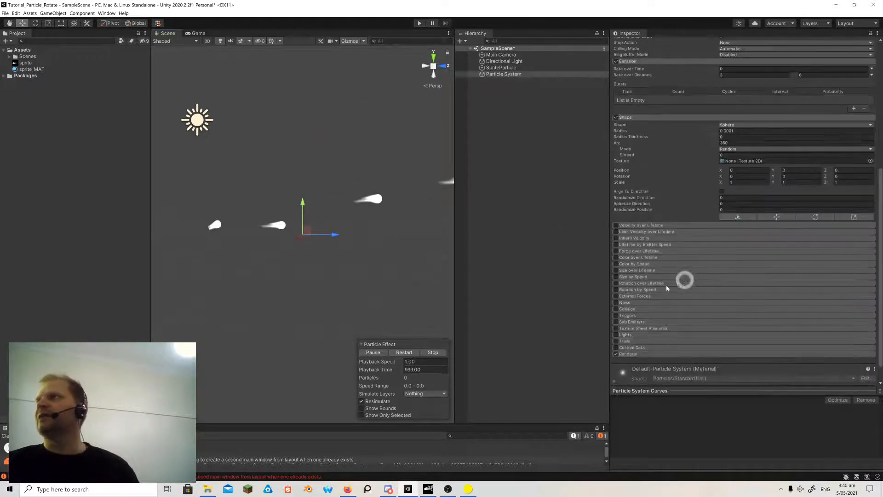
left_click(628, 303)
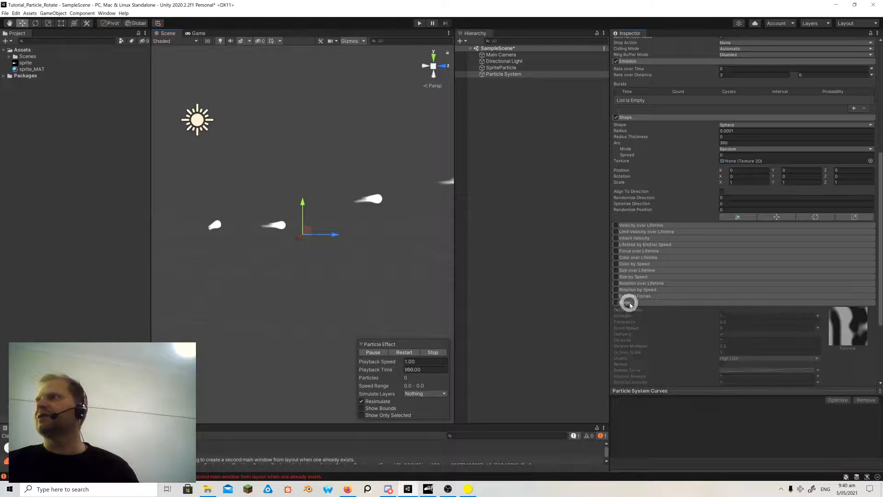
left_click(616, 303)
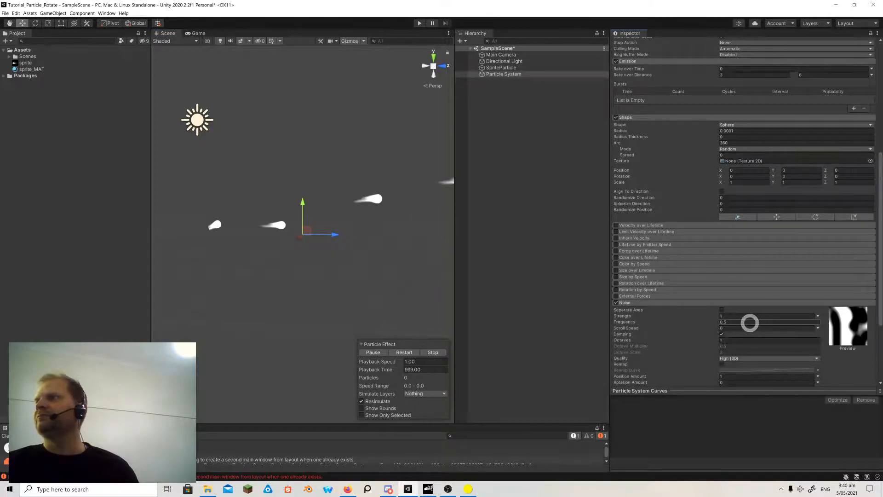
scroll(749, 323, "down", 5)
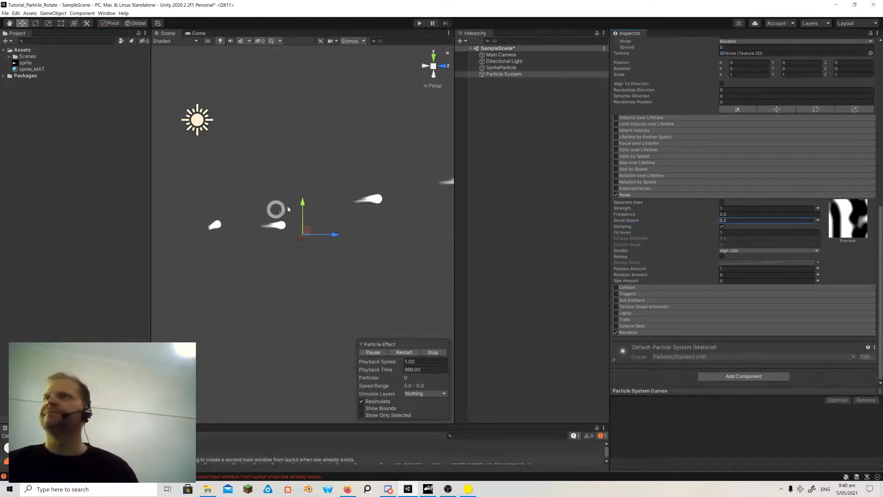
left_click_drag(301, 205, 351, 134)
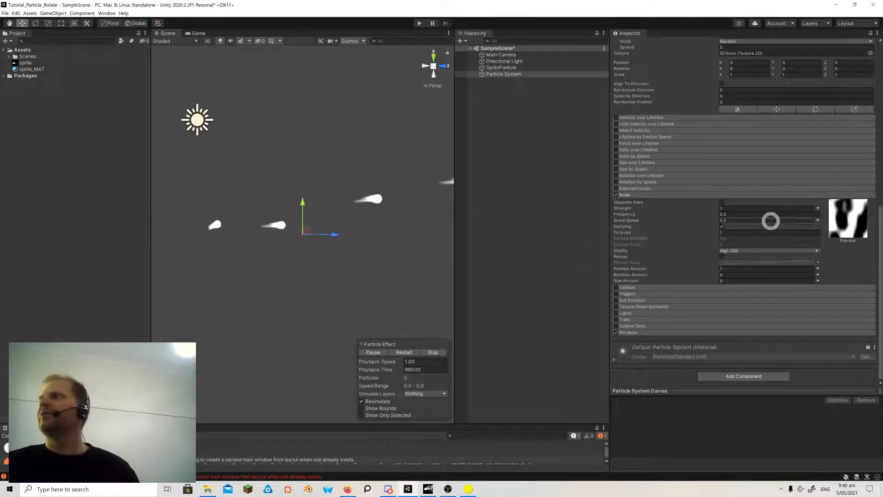
scroll(768, 212, "up", 3)
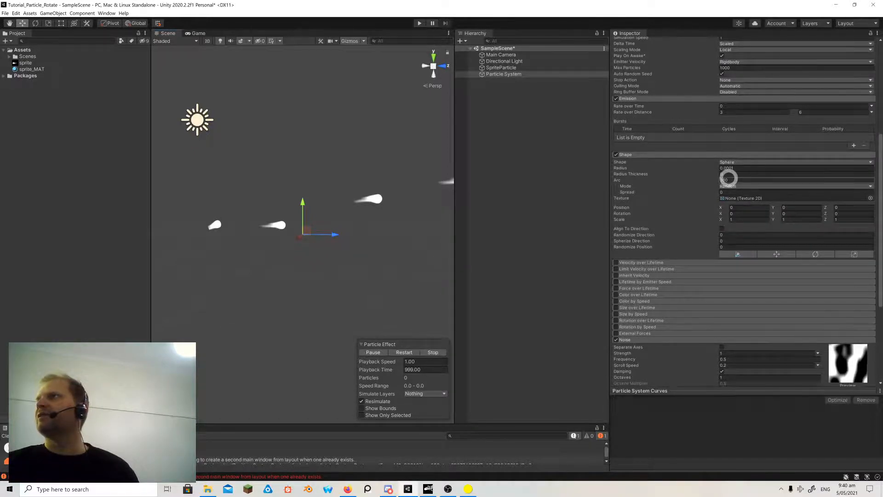
- Set the emitter Shape's Radius to 0.1 and move the emitter slightly to test the spread
left_click(741, 168)
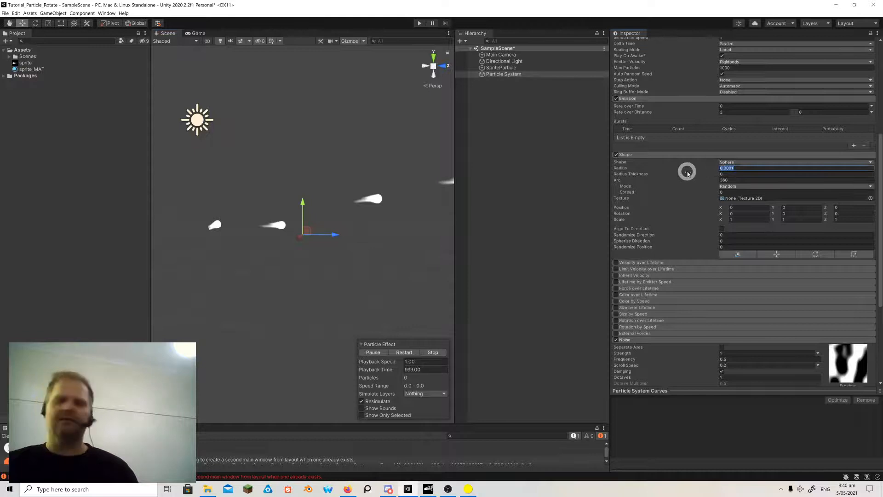
key("BackSpace")
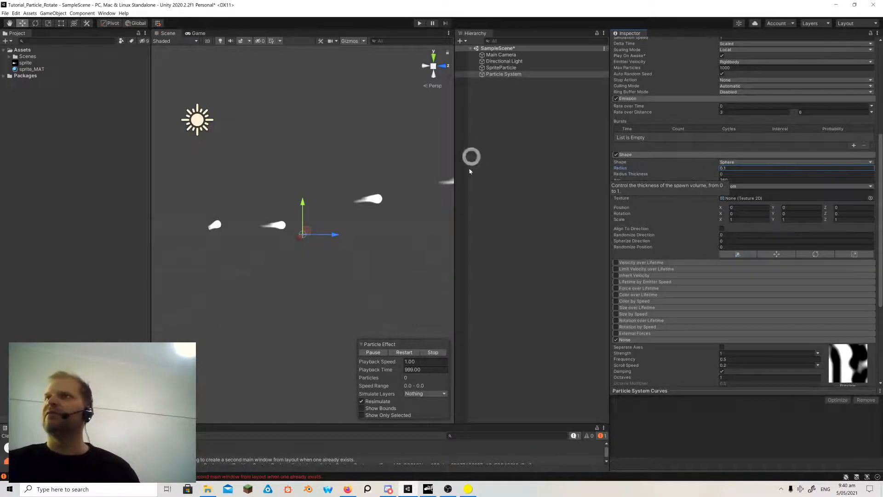
mouse_move(301, 204)
left_mouse_down()
mouse_move(314, 84)
mouse_move(305, 208)
left_mouse_up()
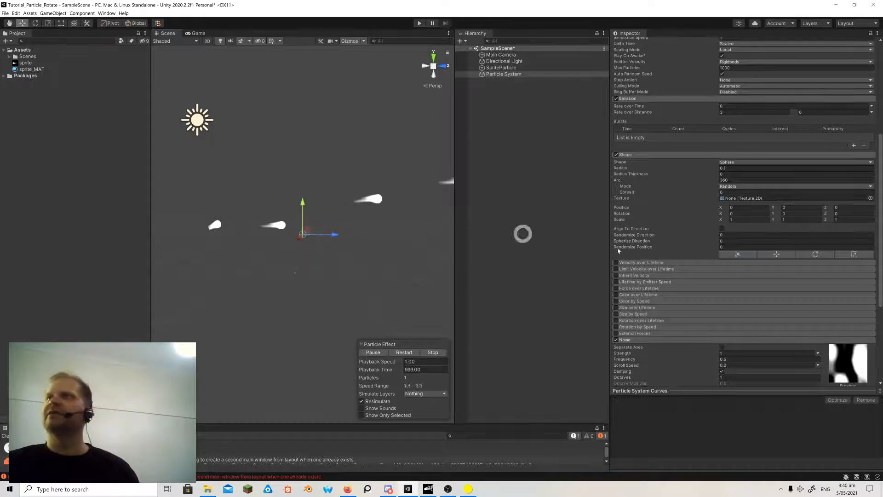
- Set the Emission Rate over Distance range to 6 and 8, test it by moving the emitter, and undo the move
scroll(771, 197, "up", 3)
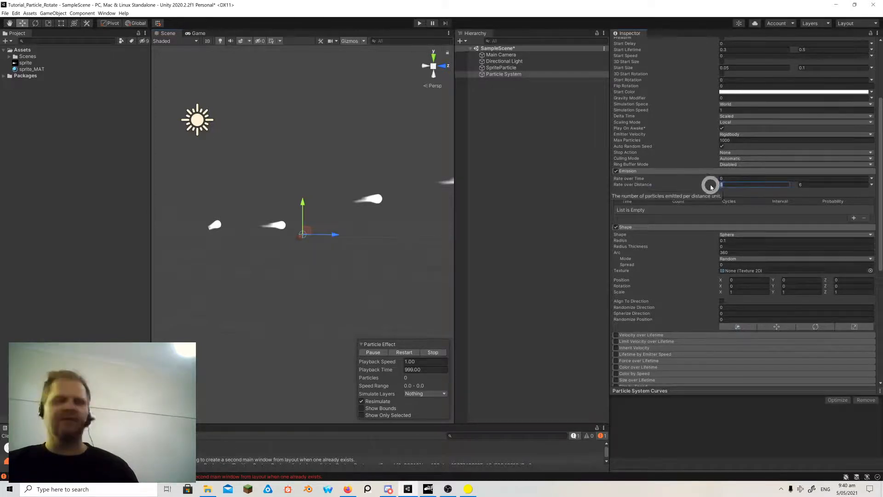
type("6")
left_click(809, 184)
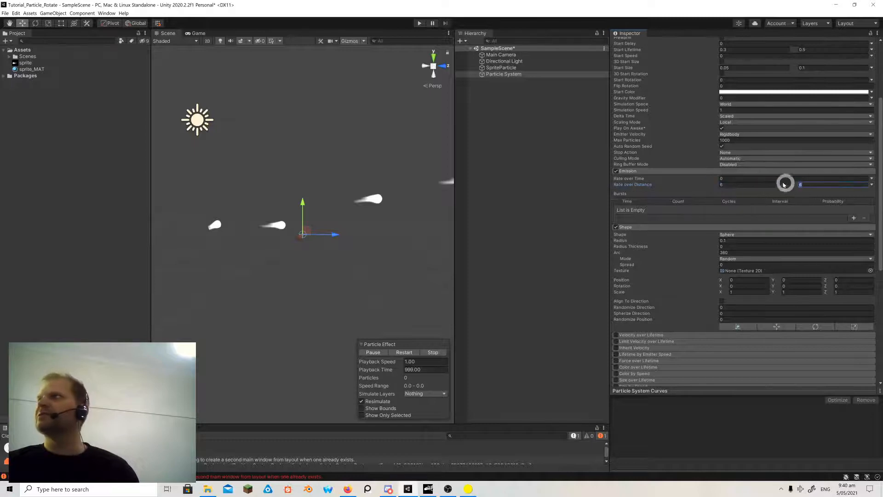
type("9")
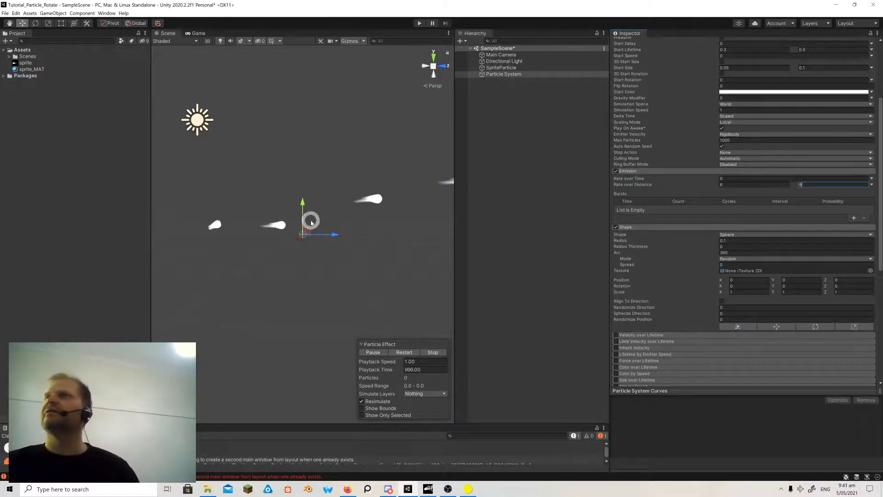
left_click_drag(304, 205, 337, 123)
key("ctrl+z")
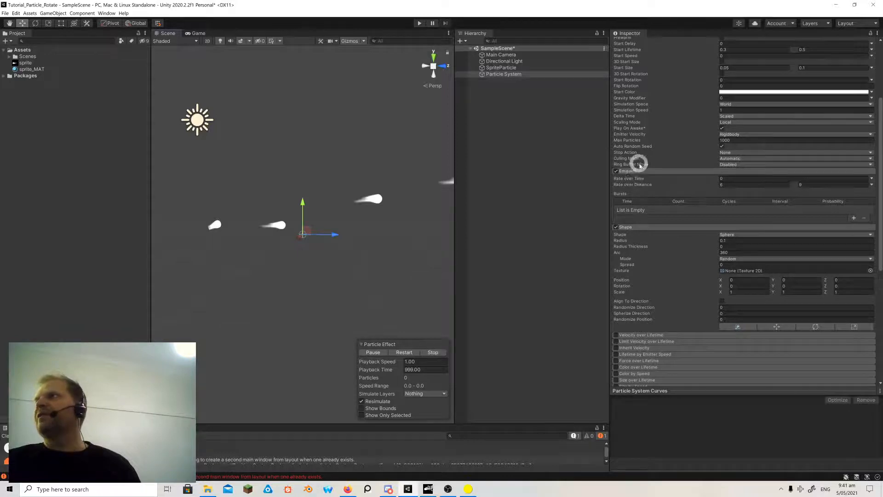
- Rename the Particle System object to trailing_particles and make it a child of SpriteParticle
scroll(639, 165, "up", 5)
left_click(615, 101)
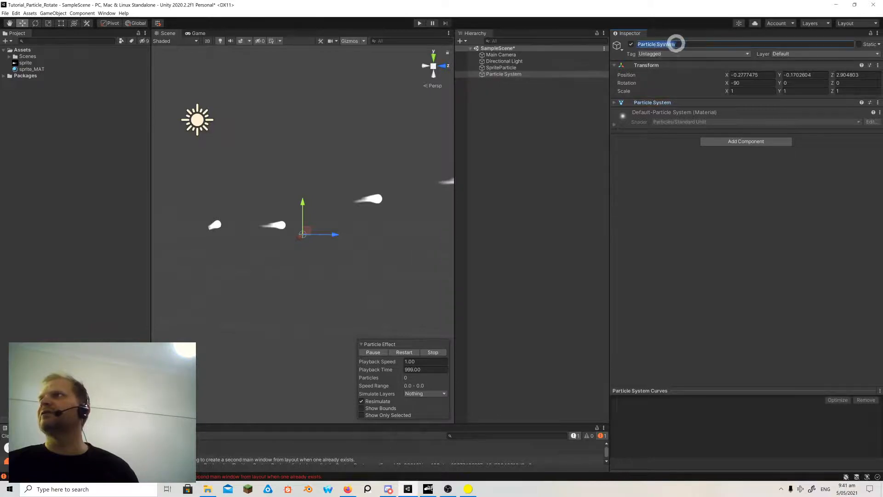
left_click_drag(683, 44, 620, 46)
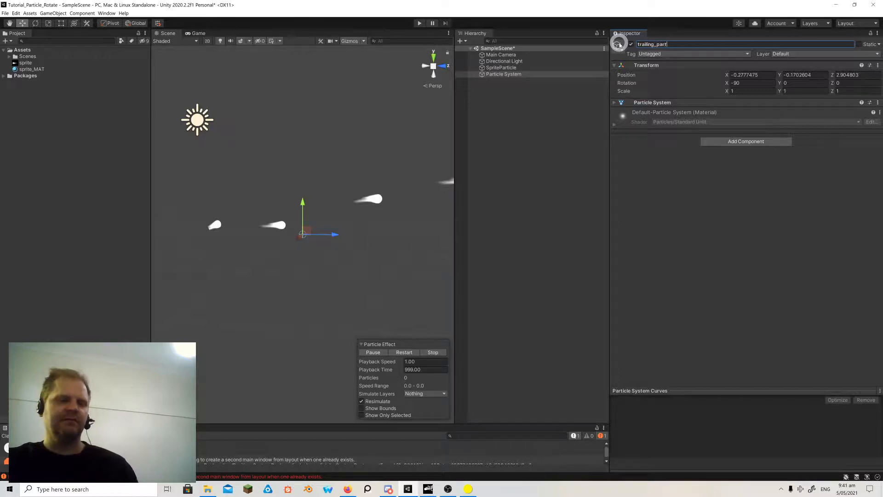
left_click(509, 79)
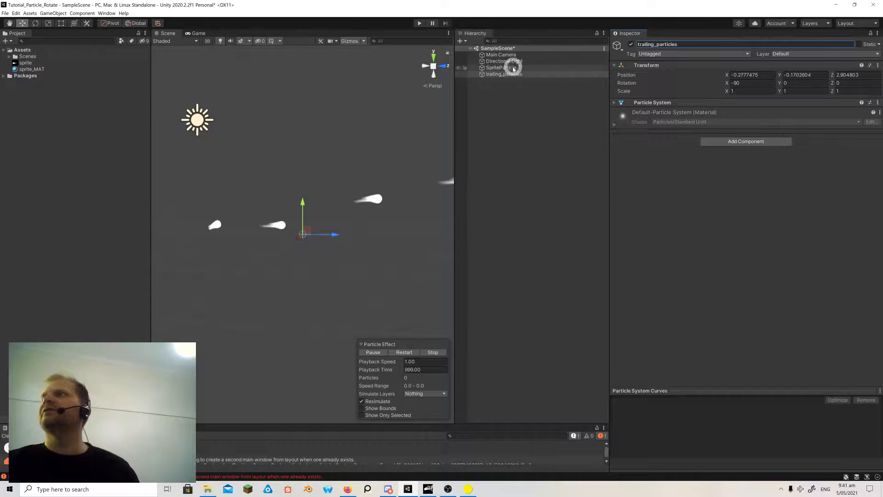
left_click(494, 75)
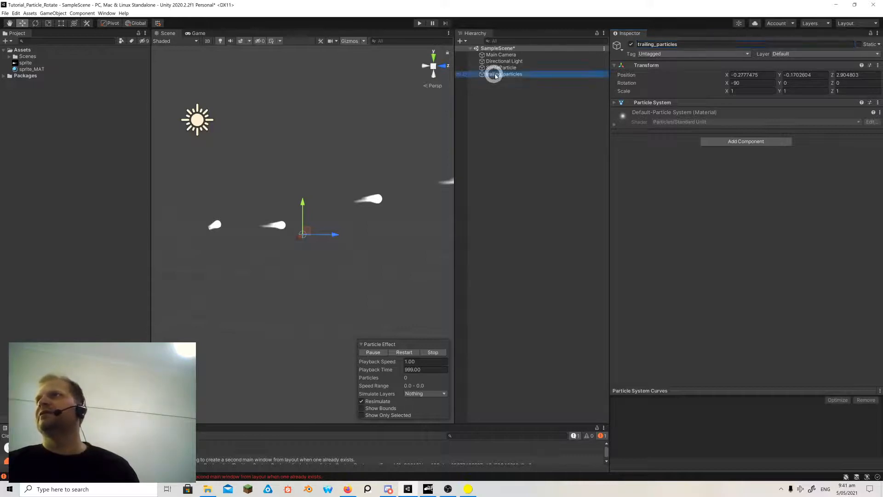
left_click_drag(514, 74, 509, 68)
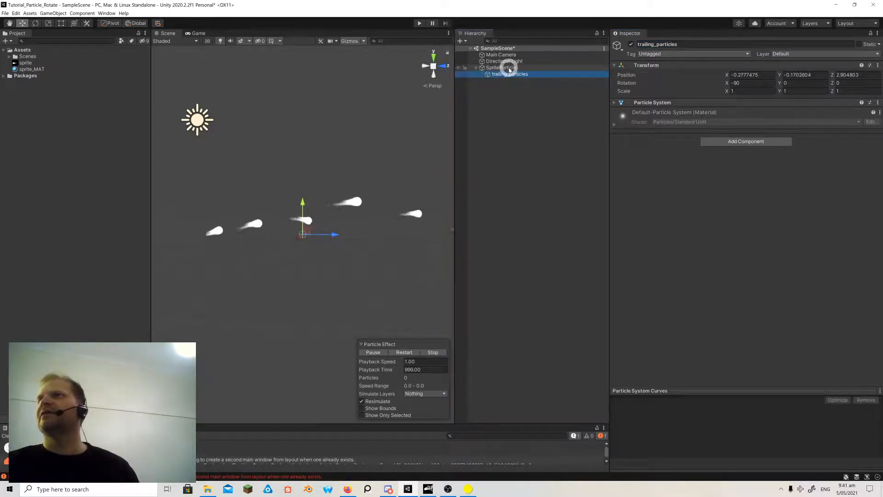
- Enable the Sub Emitters module on SpriteParticle and assign trailing_particles as its Birth sub-emitter
left_click(493, 67)
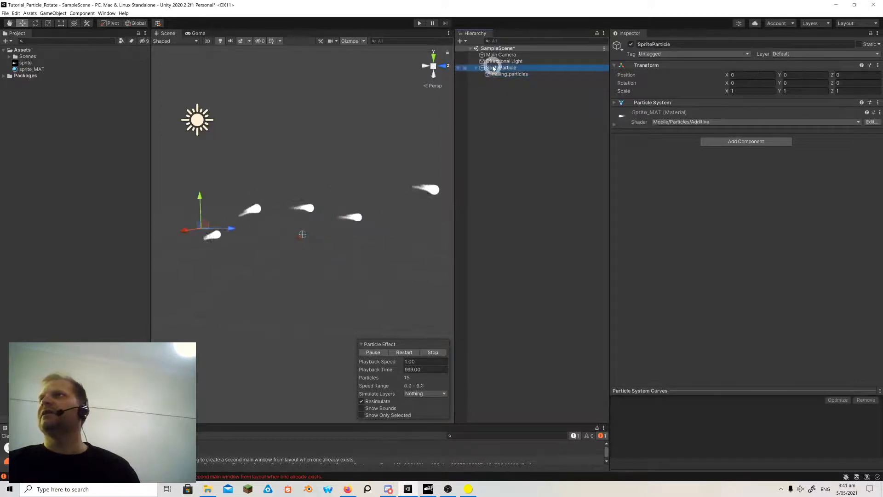
left_click(616, 122)
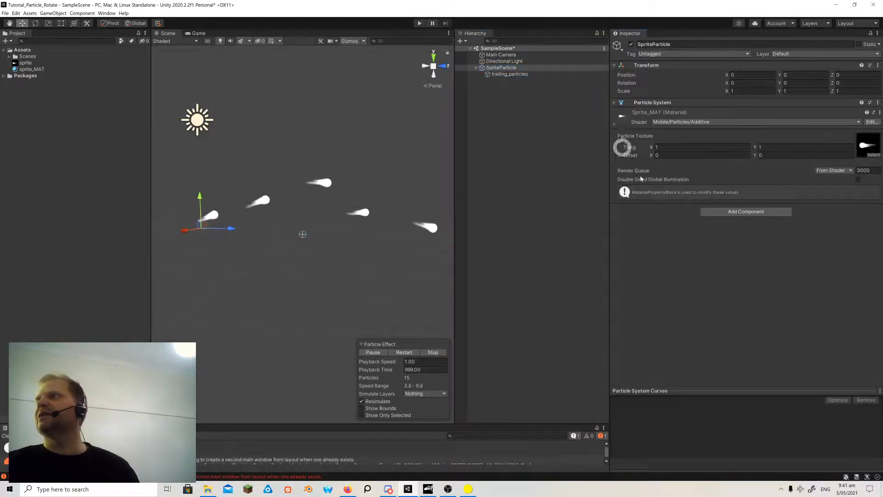
left_click(614, 123)
left_click(616, 102)
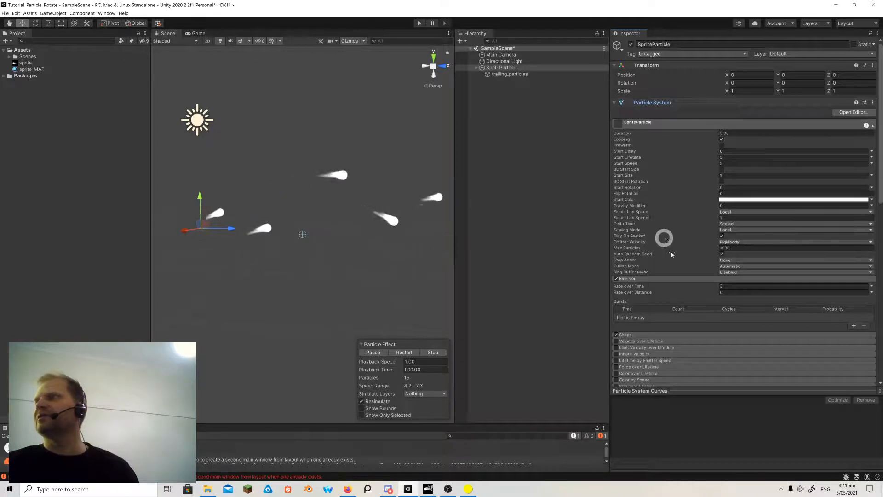
scroll(676, 246, "down", 5)
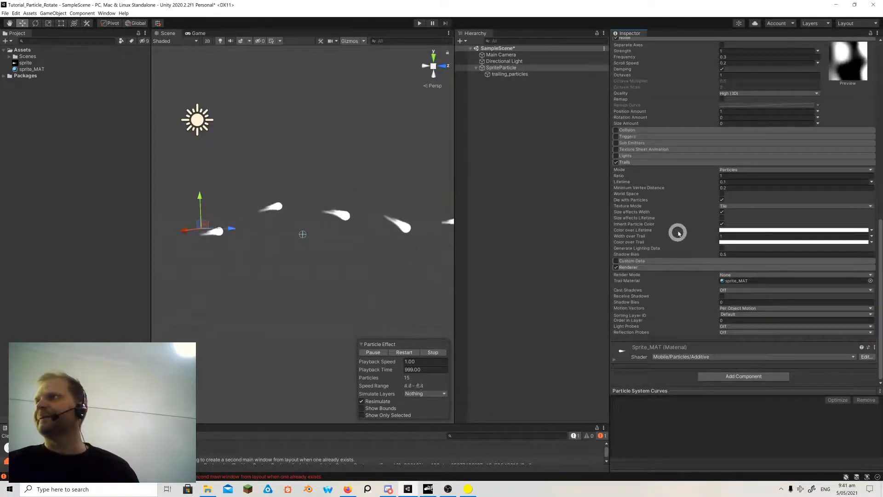
left_click(619, 143)
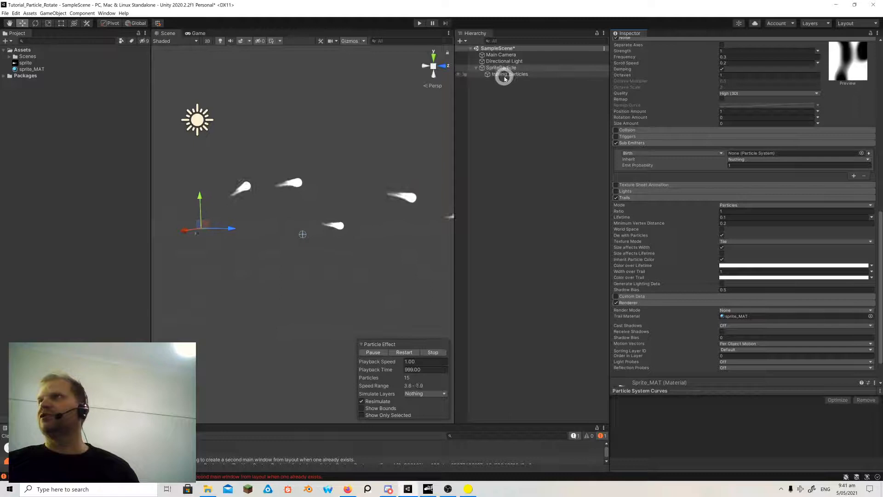
left_click_drag(498, 73, 743, 156)
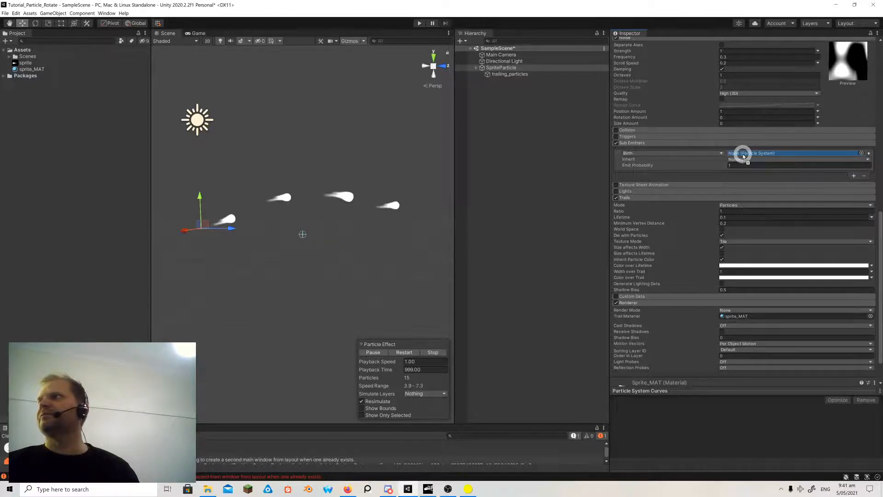
left_click_drag(743, 156, 803, 161)
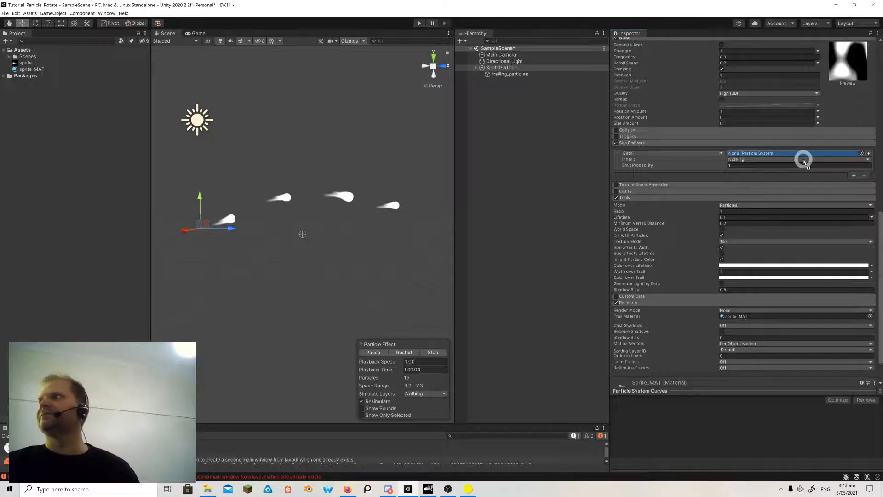
left_click_drag(764, 157, 762, 156)
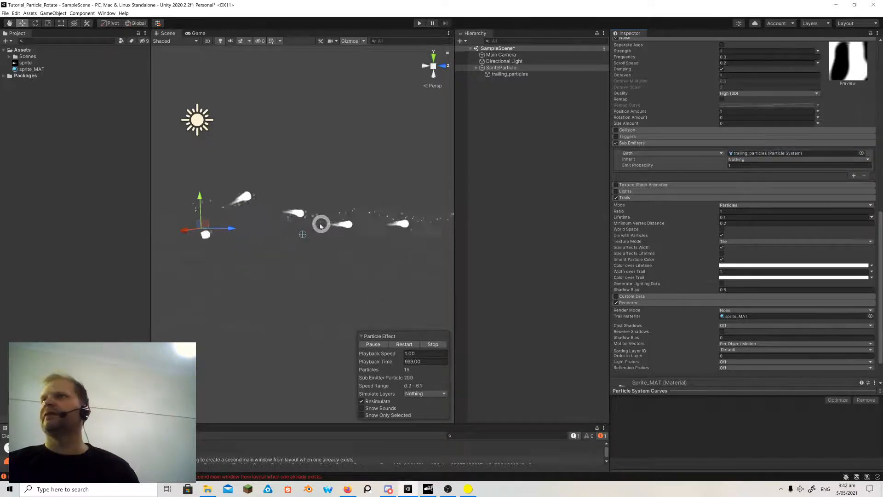
- Examine the comets and their trailing particles from several angles in the scene, and check the sub-emitter's Inherit options
left_click_drag(323, 202, 287, 206, "alt")
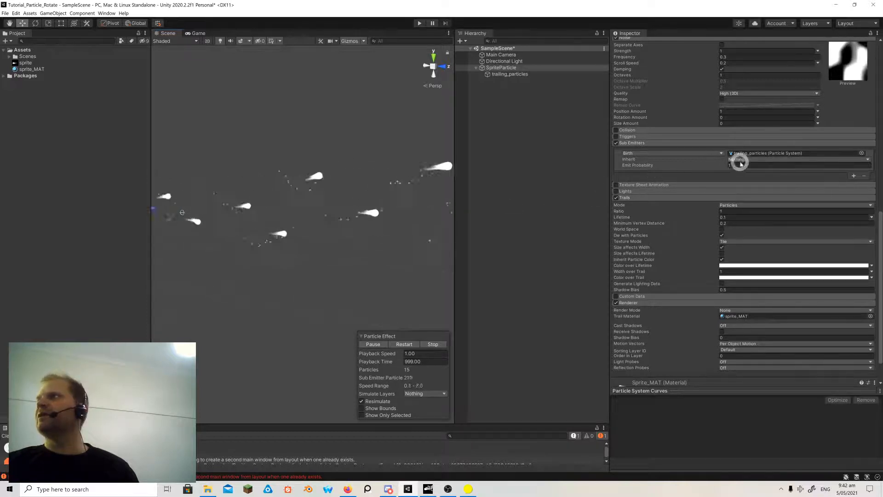
left_click(755, 160)
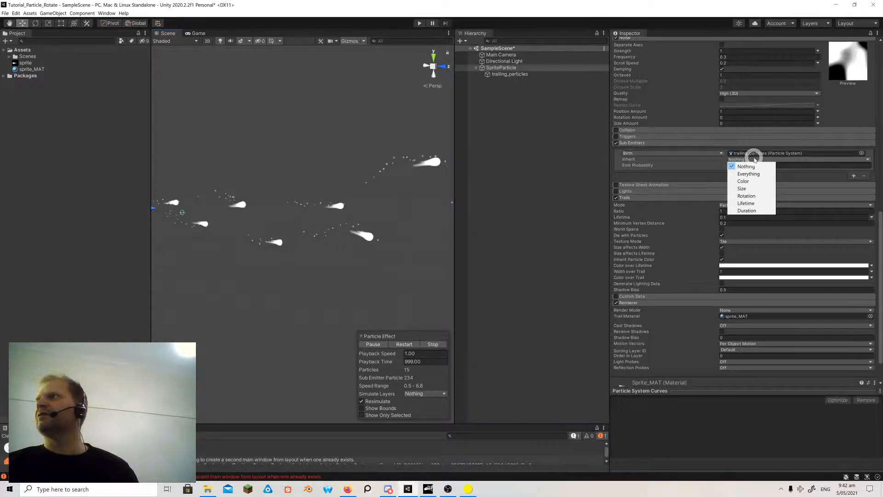
left_click(610, 183)
left_click_drag(282, 189, 247, 214, "alt")
key("s")
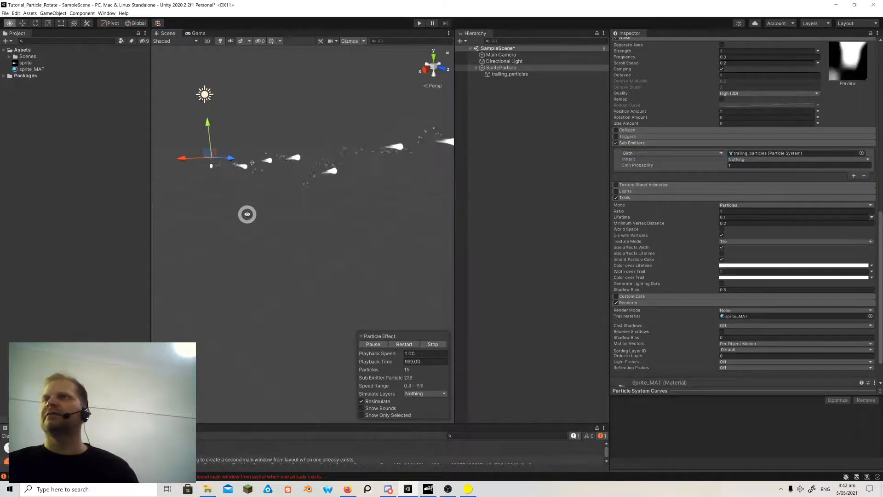
right_click_drag(247, 214, 298, 212)
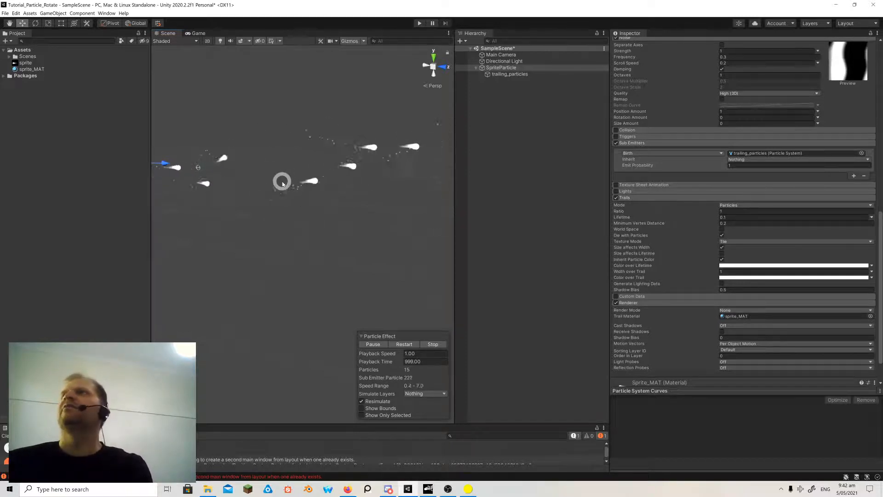
- Maximize the Scene view, run the scene in Play mode to watch the effect, stop it, and restore the layout
left_click(36, 69)
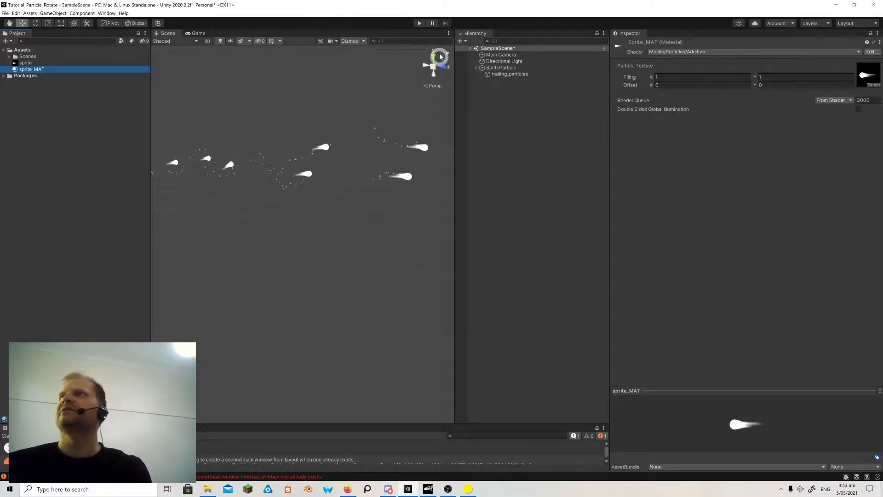
left_click(448, 36)
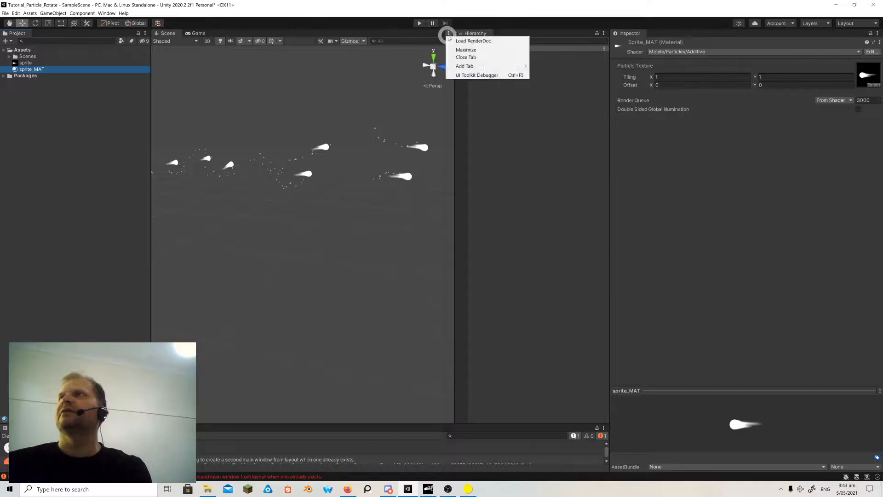
left_click(460, 48)
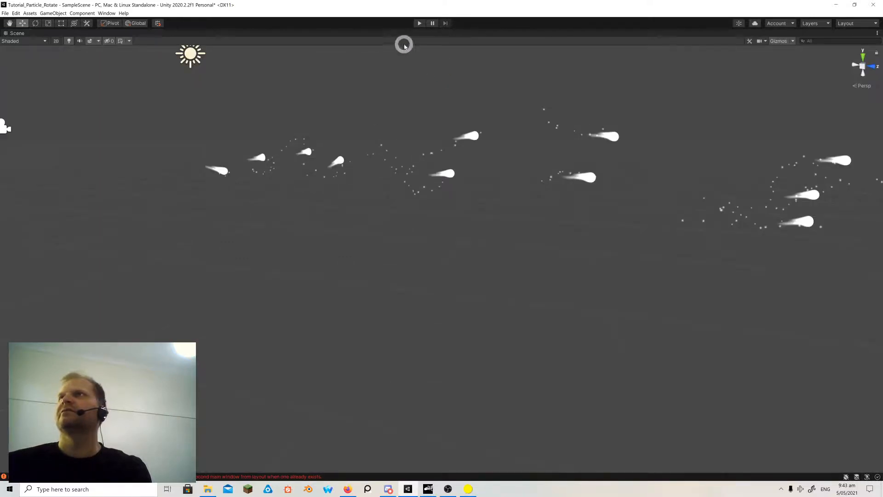
left_click(420, 24)
left_click(443, 106)
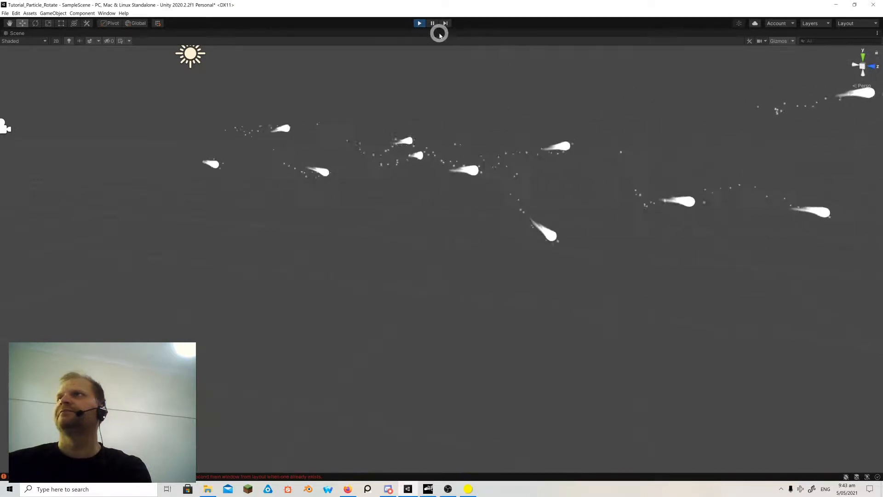
left_click(419, 24)
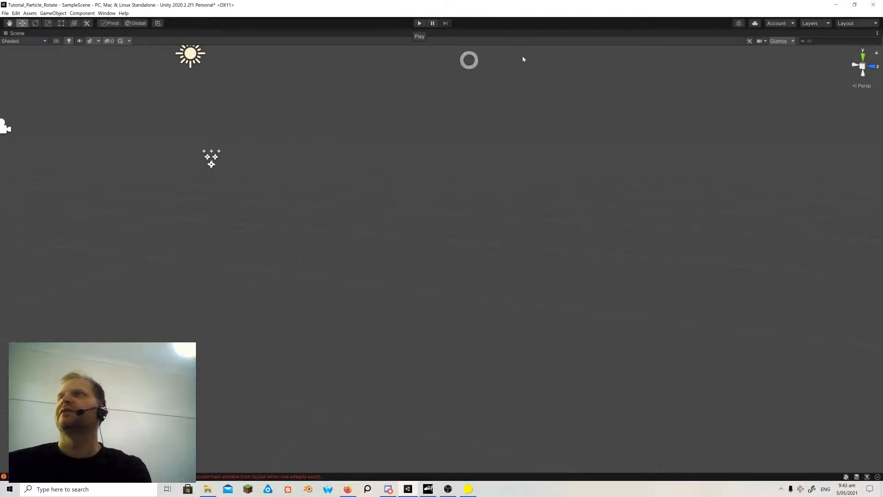
left_click(869, 24)
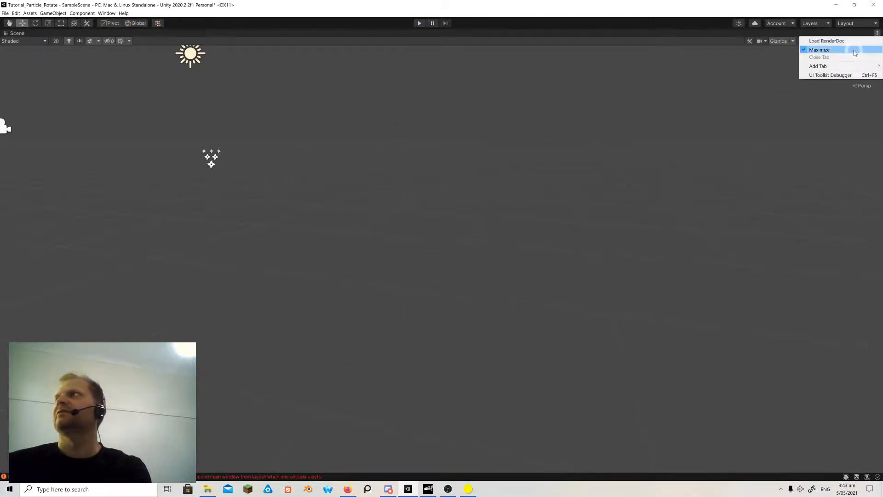
left_click(852, 52)
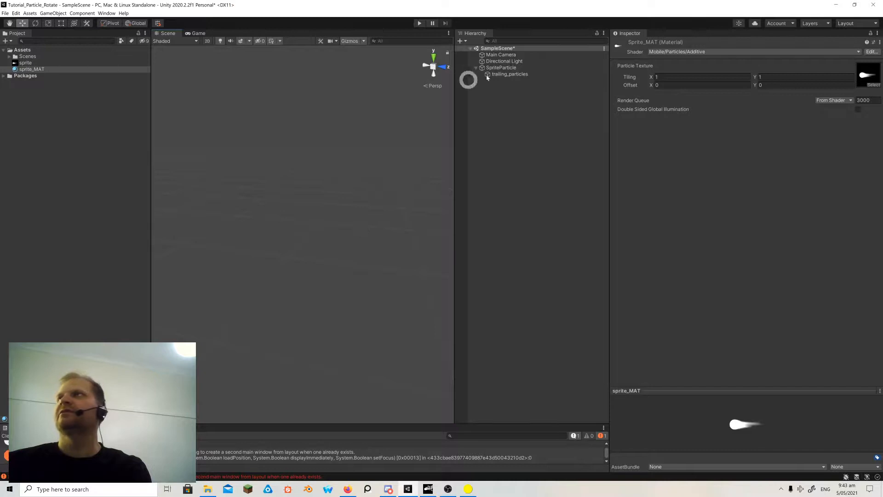
- Pause the SpriteParticle effect preview and disable its Sub Emitters module
left_click(503, 69)
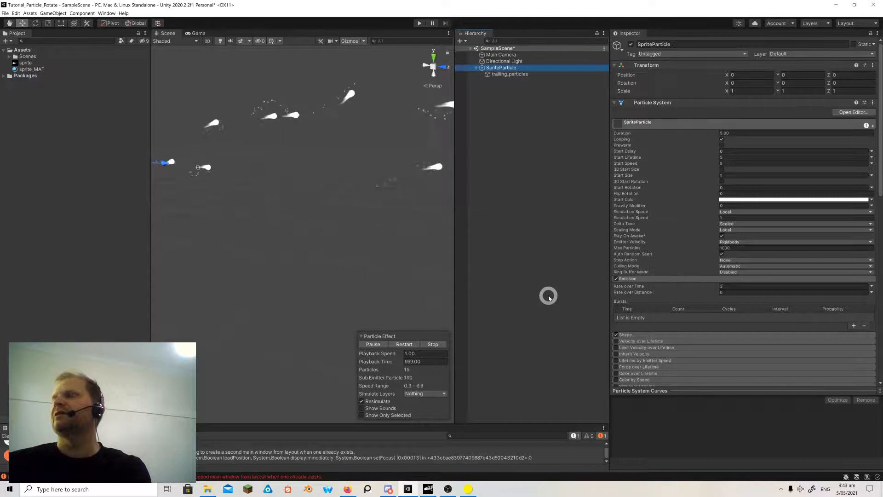
left_click(373, 344)
scroll(695, 263, "down", 10)
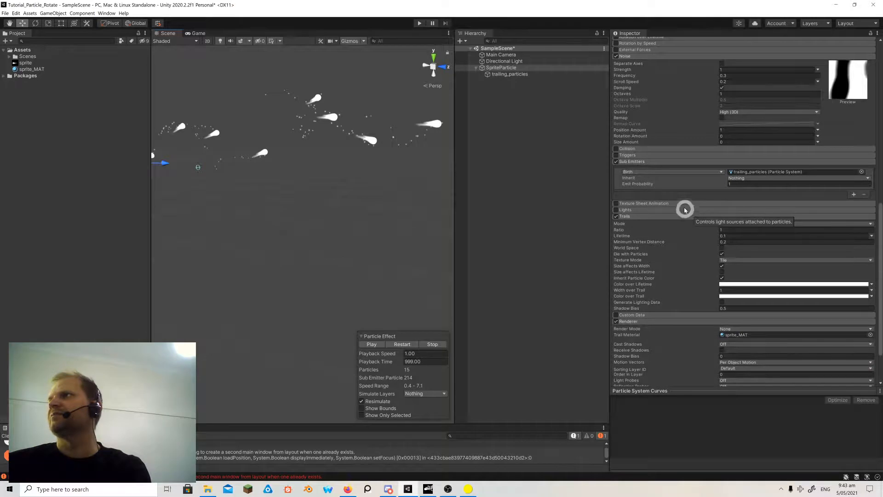
left_click(616, 162)
scroll(646, 215, "down", 3)
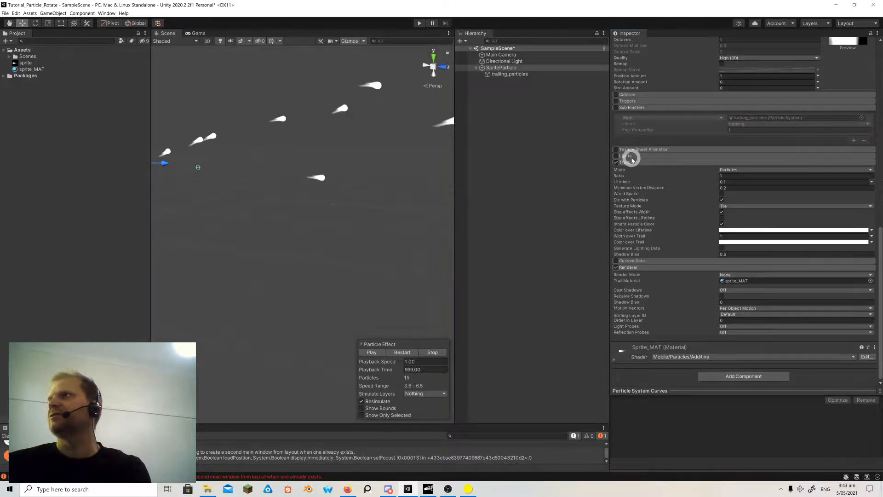
scroll(665, 156, "up", 8)
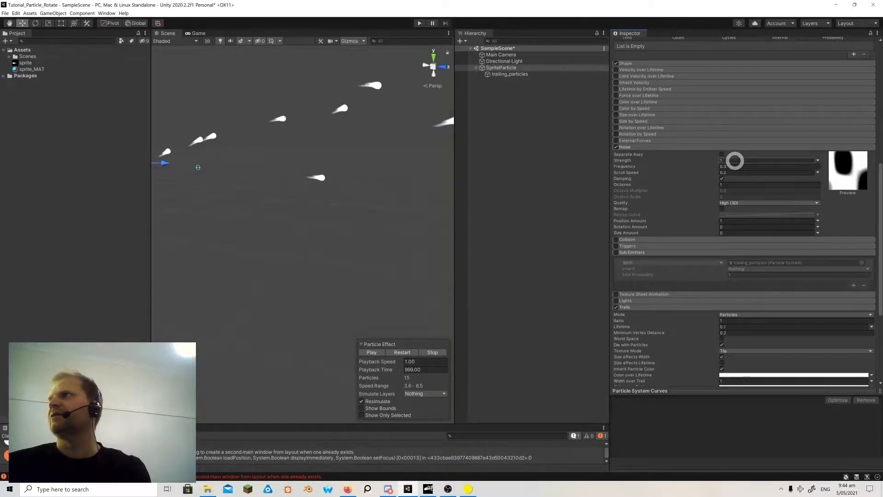
- Set SpriteParticle's Noise strength to 2 and restart the effect preview to check the comet paths
type("2")
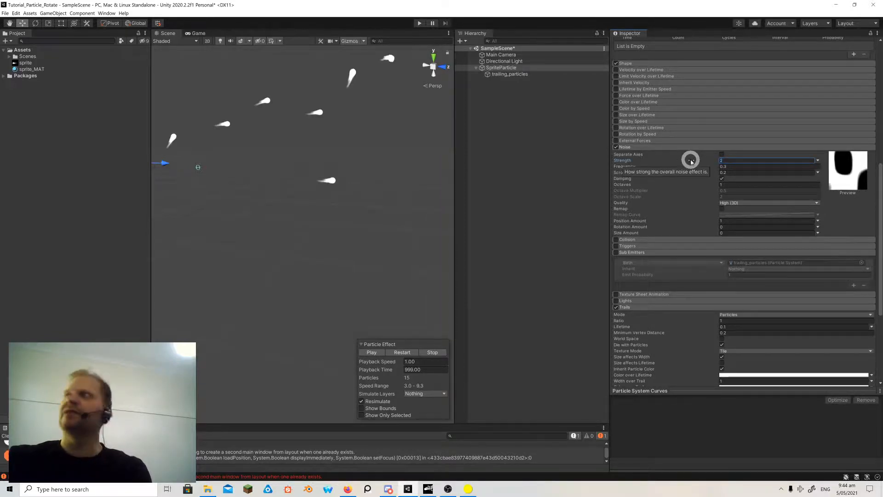
left_click(403, 353)
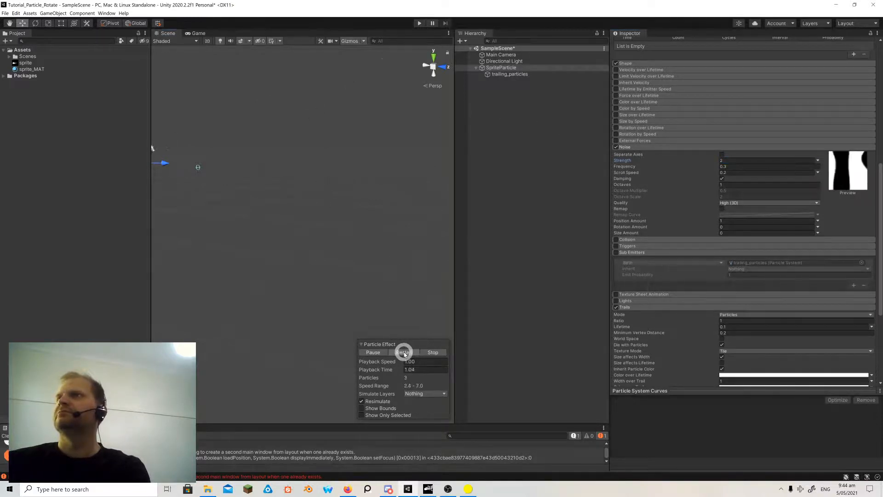
left_click_drag(306, 267, 324, 193, "alt")
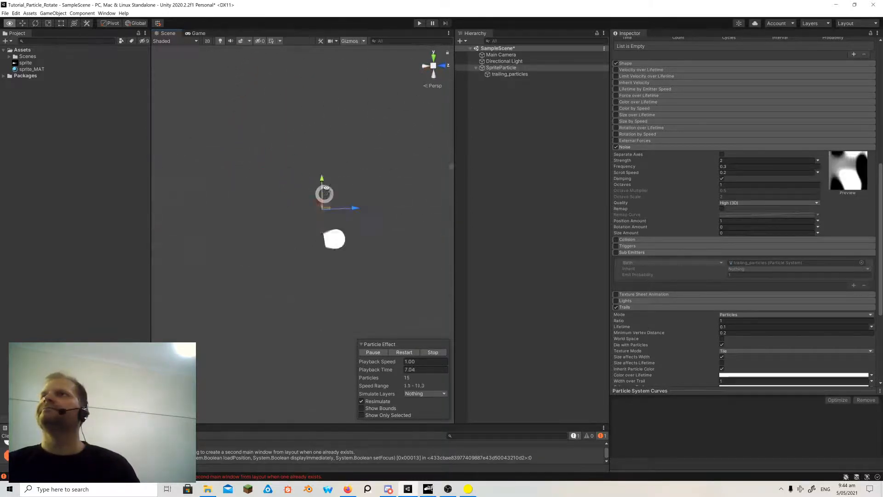
left_click_drag(375, 201, 356, 252, "alt")
scroll(356, 251, "down", 2, "alt")
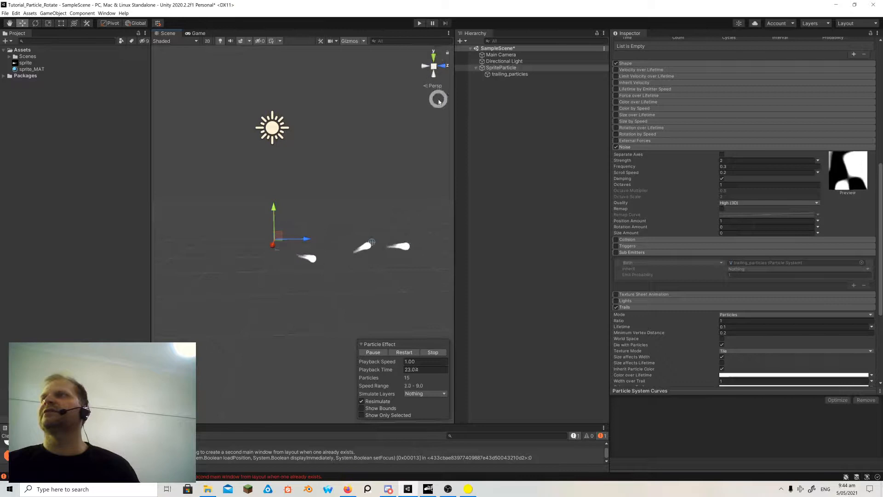
mouse_move(417, 92)
right_mouse_down()
mouse_move(412, 75)
mouse_move(442, 79)
mouse_move(420, 80)
right_mouse_up()
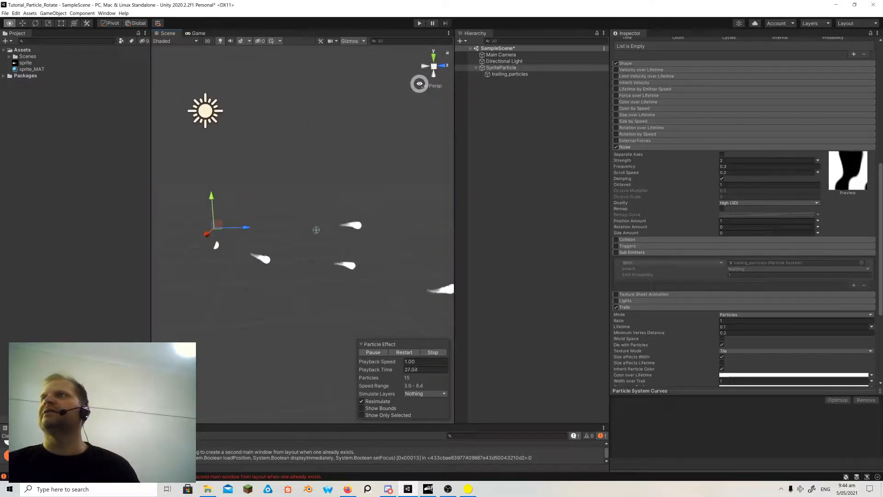
- Enable Separate Axes in SpriteParticle's Noise module and set its Simulation Space to World
left_click(720, 154)
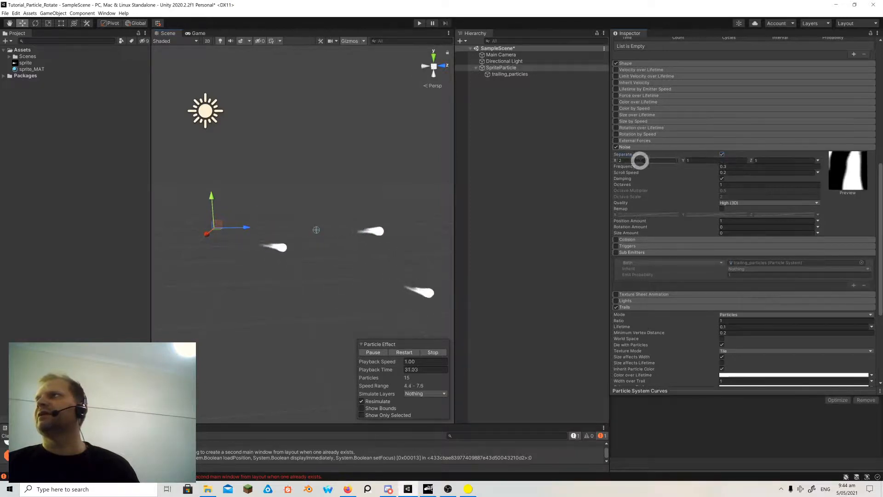
scroll(741, 132, "up", 10)
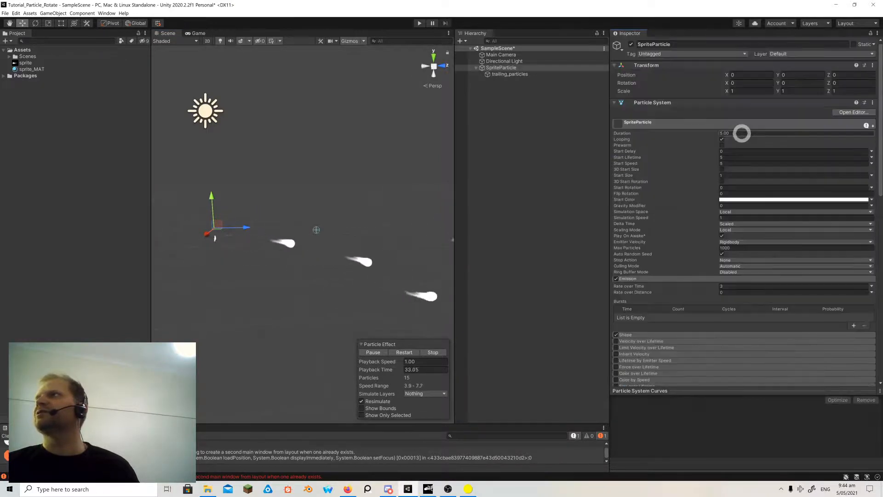
left_click(733, 213)
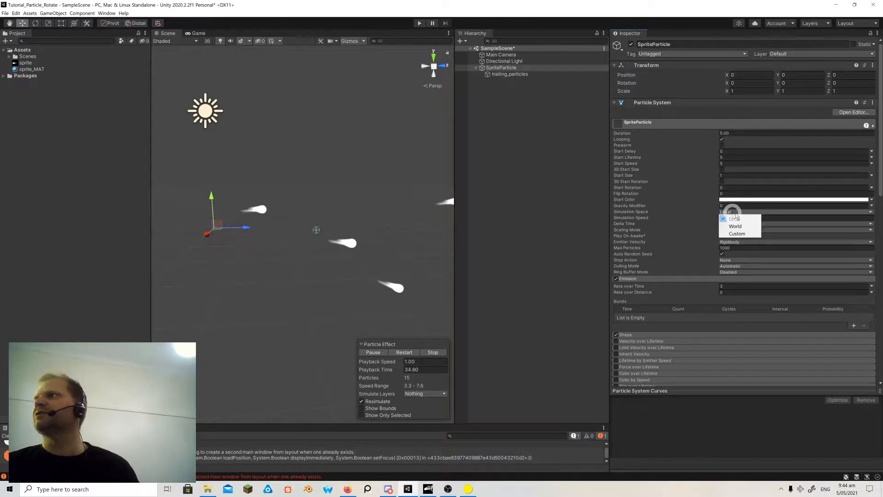
left_click(745, 227)
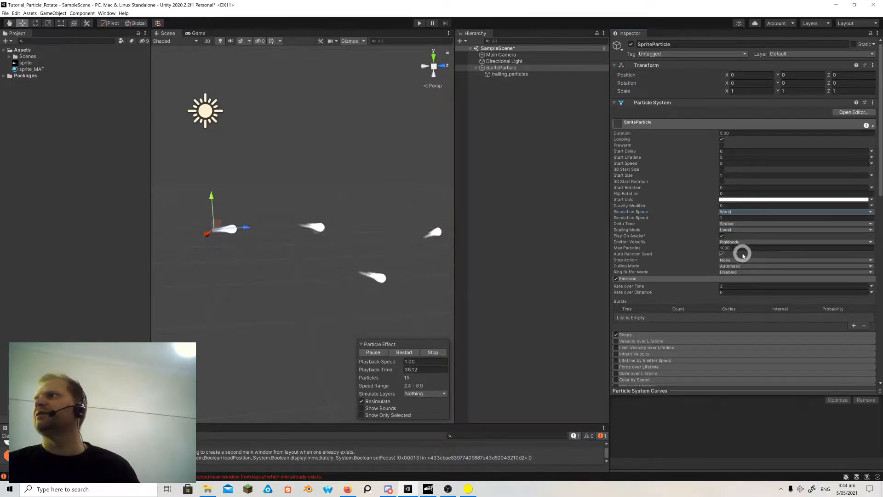
- Set the Noise strength to 2 on the Y axis and 0 on the Z axis
scroll(676, 247, "down", 10)
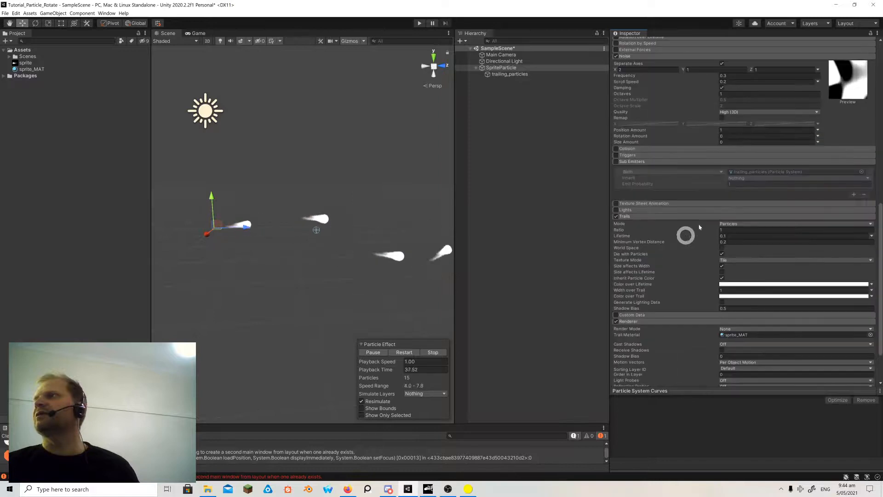
scroll(715, 154, "up", 3)
left_click(695, 142)
type("2")
left_click_drag(762, 142, 745, 142)
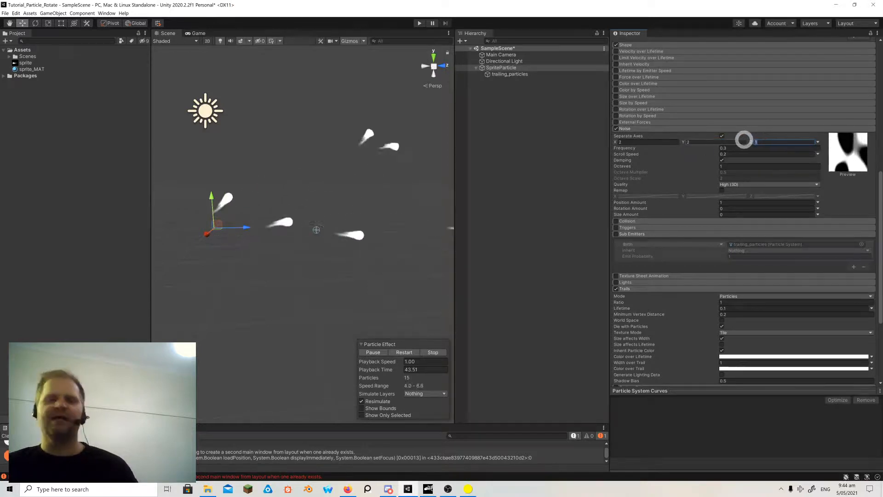
type("0")
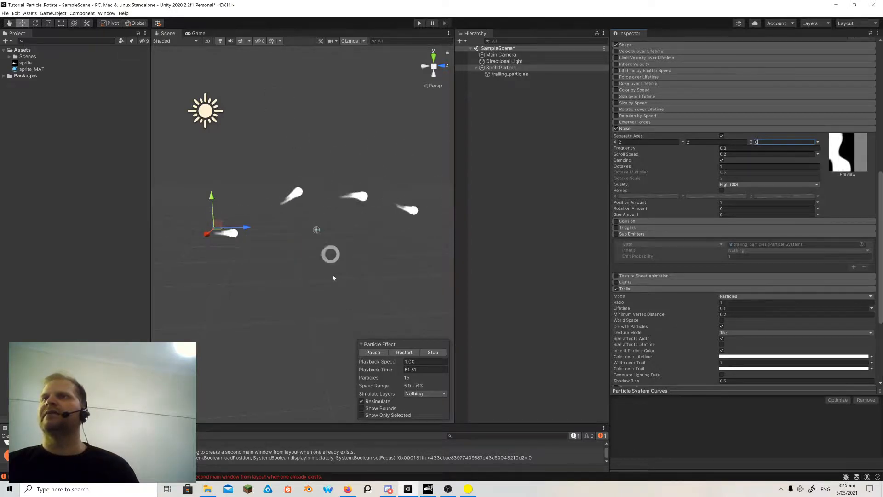
right_click_drag(277, 235, 258, 213)
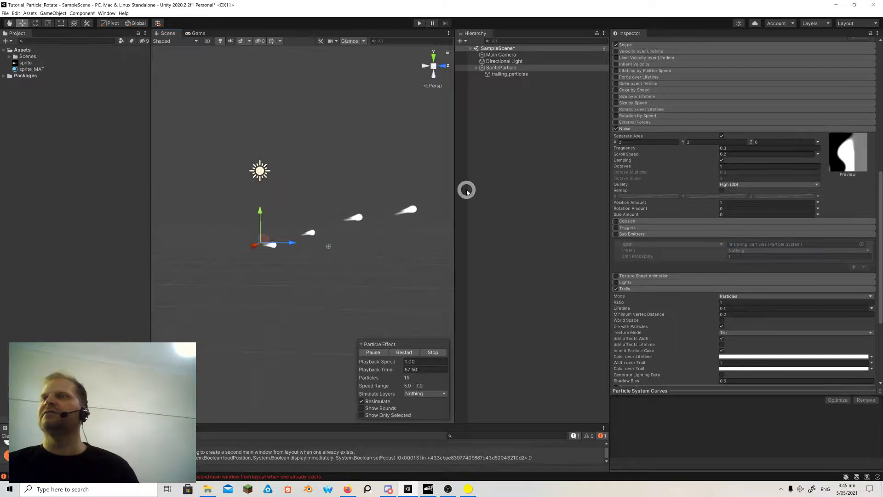
- Make SpriteParticle's Start Speed random between two constants, 2 and 4, and check the comets in the scene
scroll(714, 149, "up", 10)
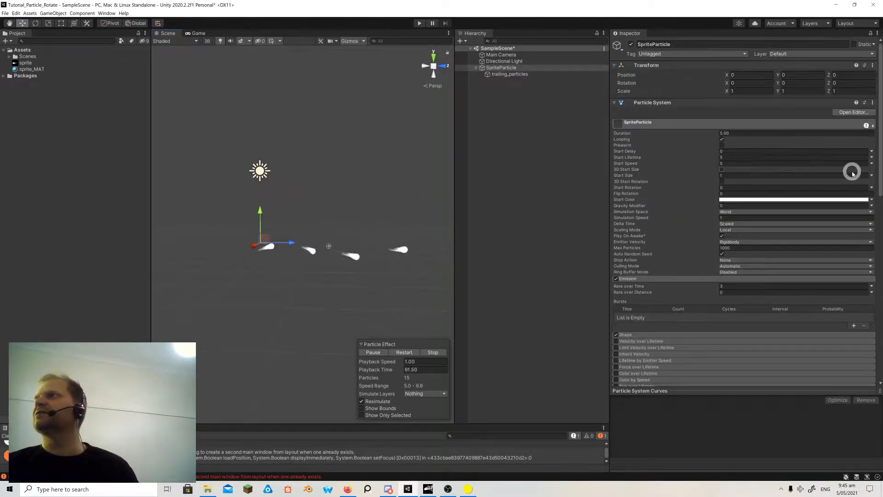
left_click(871, 163)
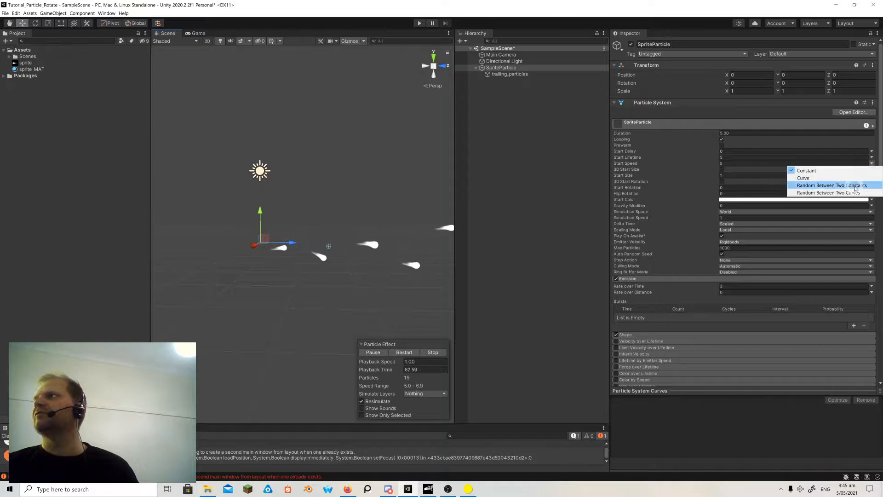
left_click(848, 184)
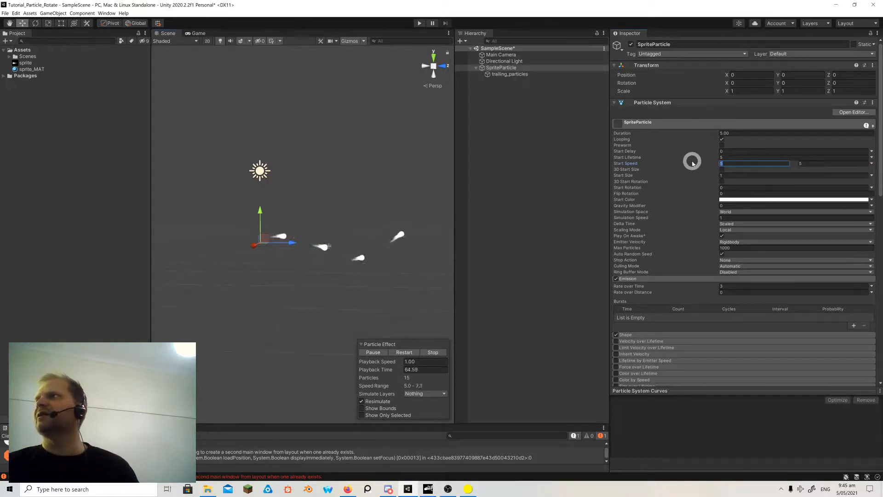
type("2")
left_click_drag(825, 163, 777, 162)
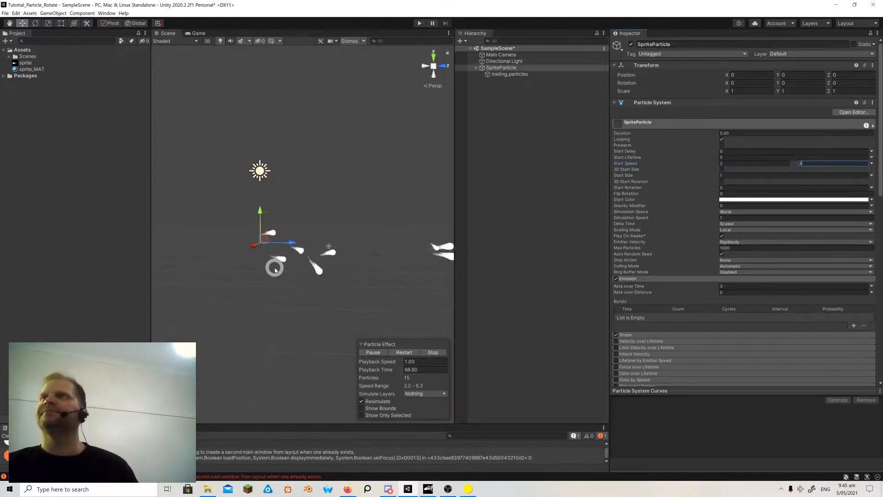
key("w")
right_click_drag(304, 267, 274, 236)
key("s")
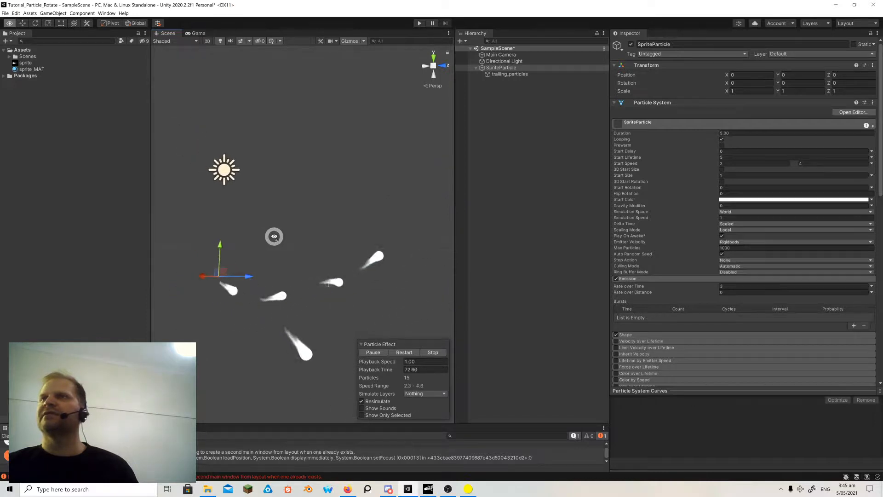
- Make the Emission module's Rate over Time random between two constants, 3 and 6, and check the comets in the scene
scroll(755, 240, "down", 3)
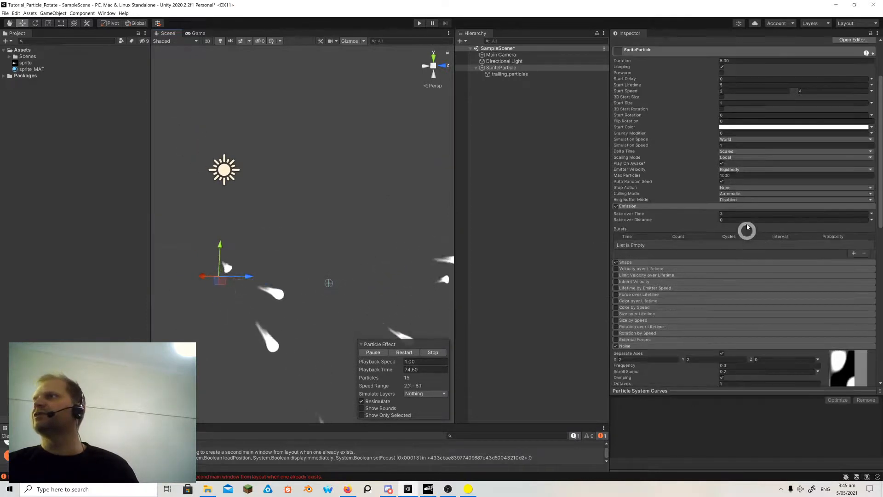
left_click(871, 213)
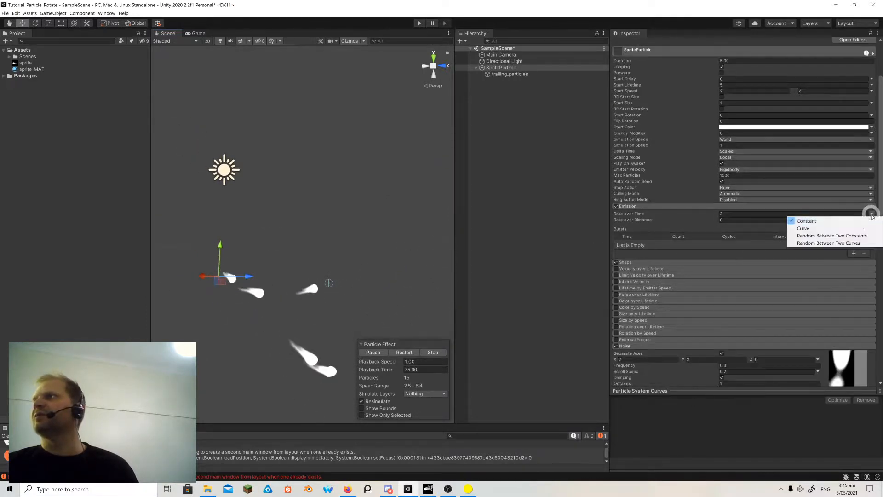
left_click(856, 236)
left_click_drag(727, 214, 706, 216)
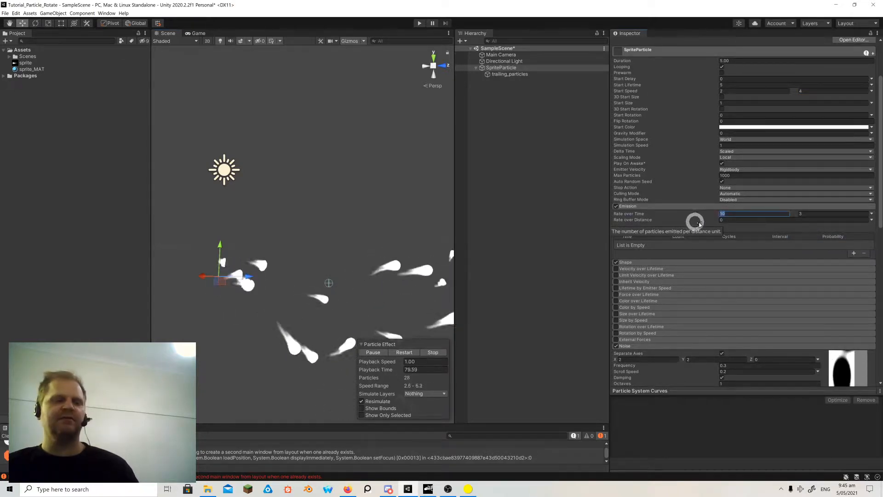
type("3")
left_click(802, 213)
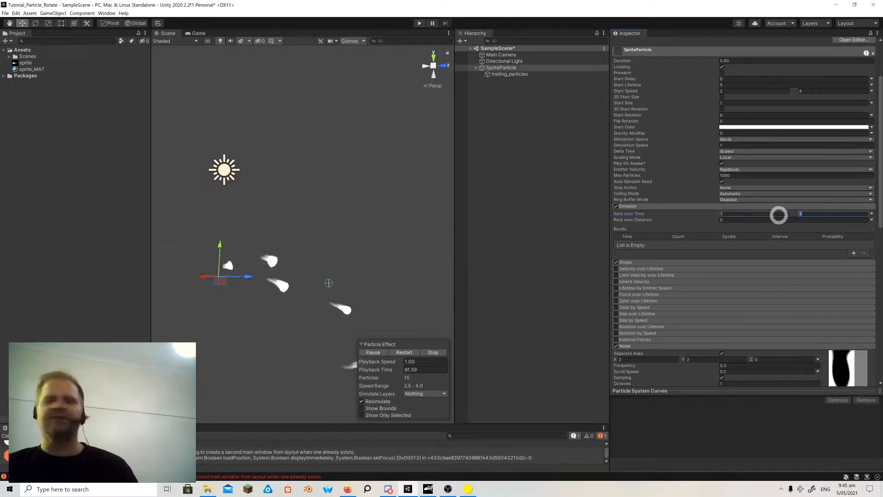
type("6")
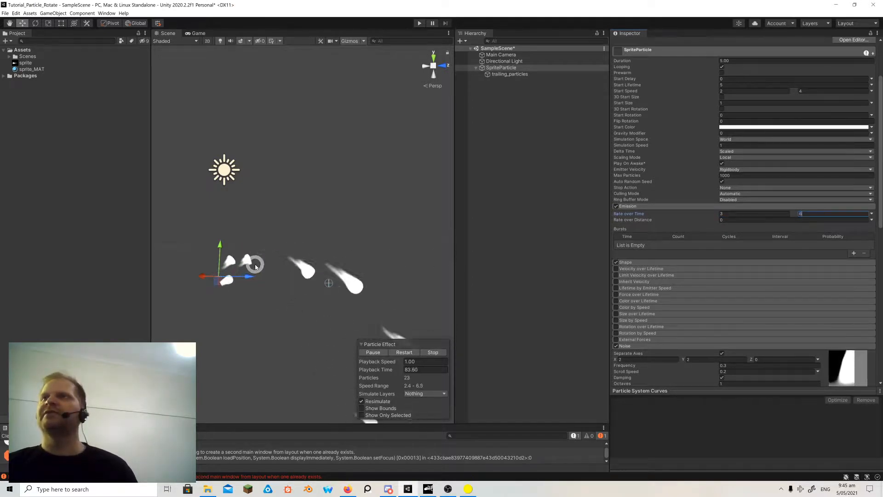
left_click_drag(294, 254, 259, 282, "alt")
right_click_drag(259, 282, 259, 282)
key("a")
key("s")
- Set SpriteParticle's Noise frequency to 0.5 and check the comets' motion in the scene
scroll(676, 288, "down", 8)
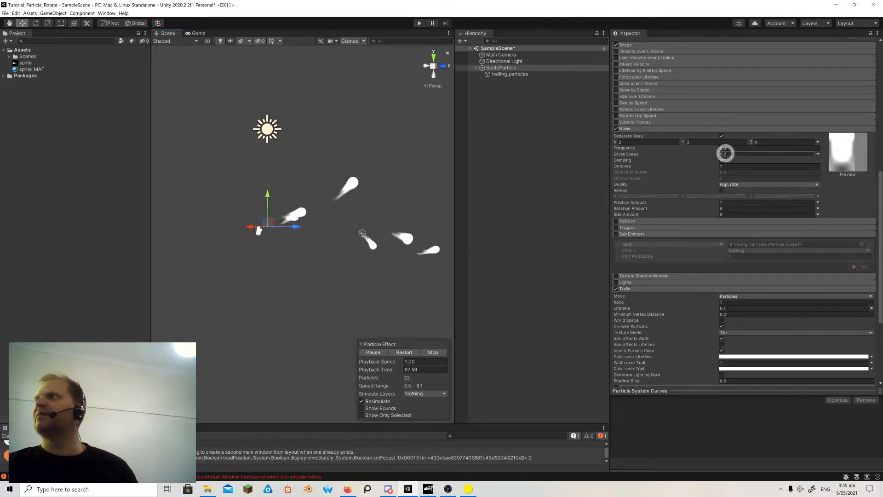
left_click(731, 148)
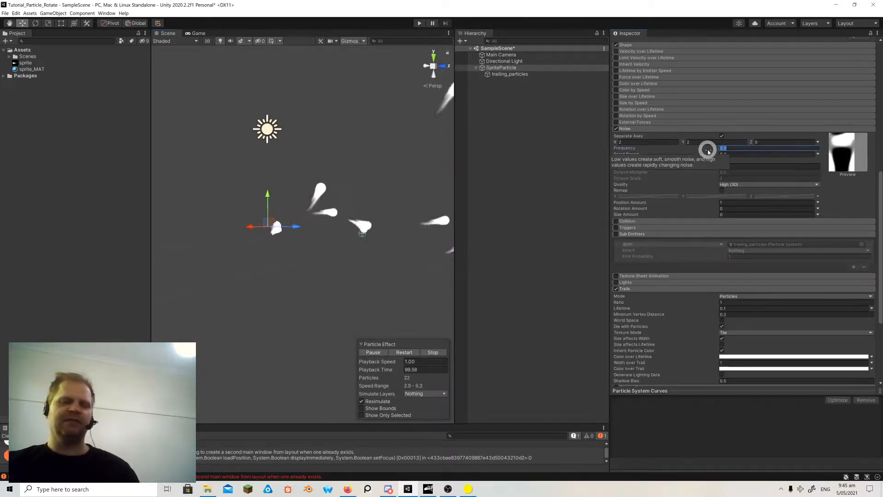
left_click_drag(709, 151, 722, 157)
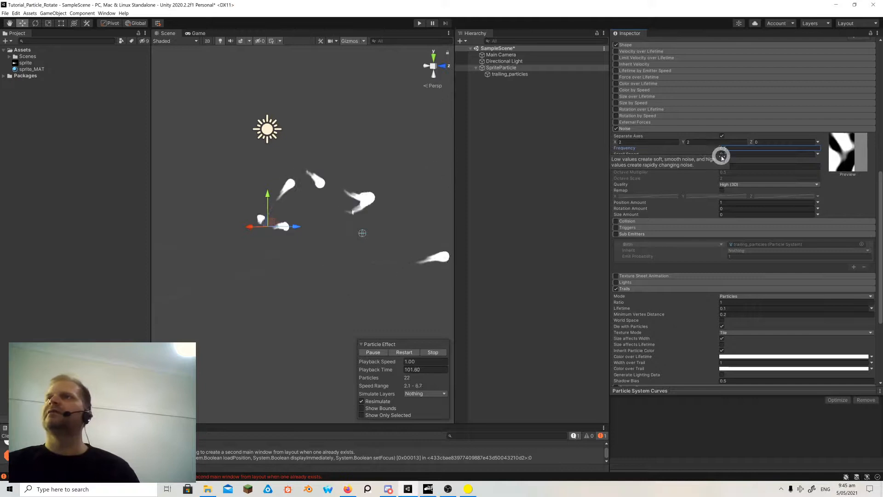
right_click_drag(291, 219, 319, 221)
key("w")
key("s")
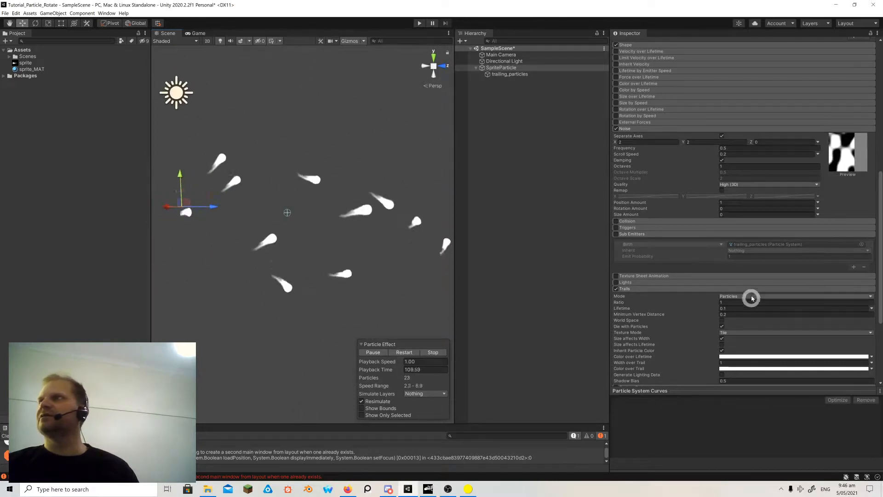
- Switch the Scene view's draw mode to Shaded Wireframe to show the trail geometry
scroll(752, 298, "down", 5)
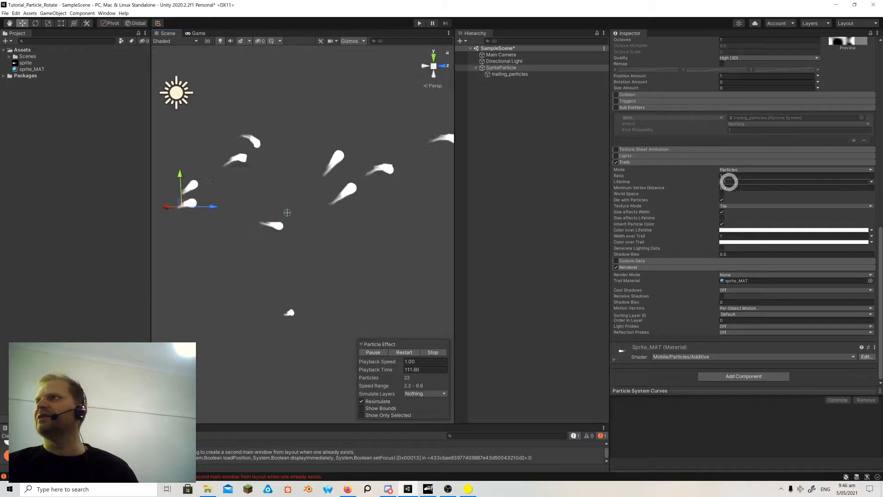
left_click(161, 42)
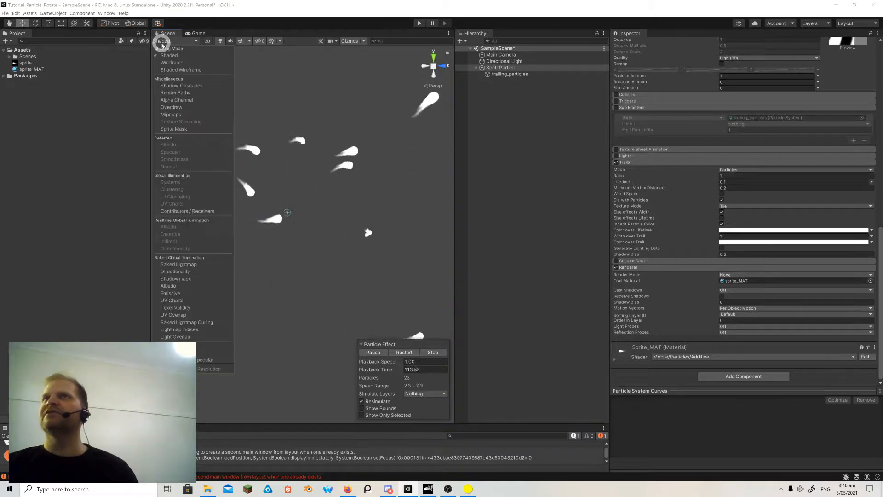
left_click(178, 70)
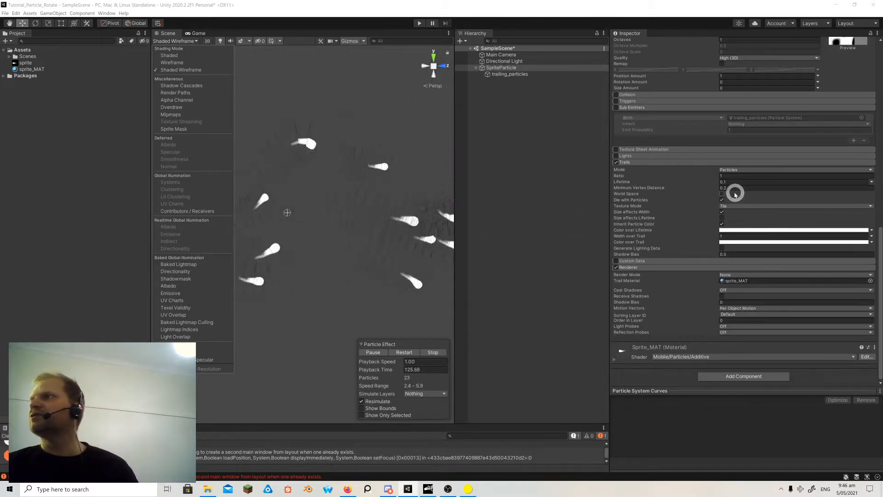
- Set the Trails module's Lifetime to 0.05 and Minimum Vertex Distance to 0.1, and check the trails in the scene
left_click(745, 182)
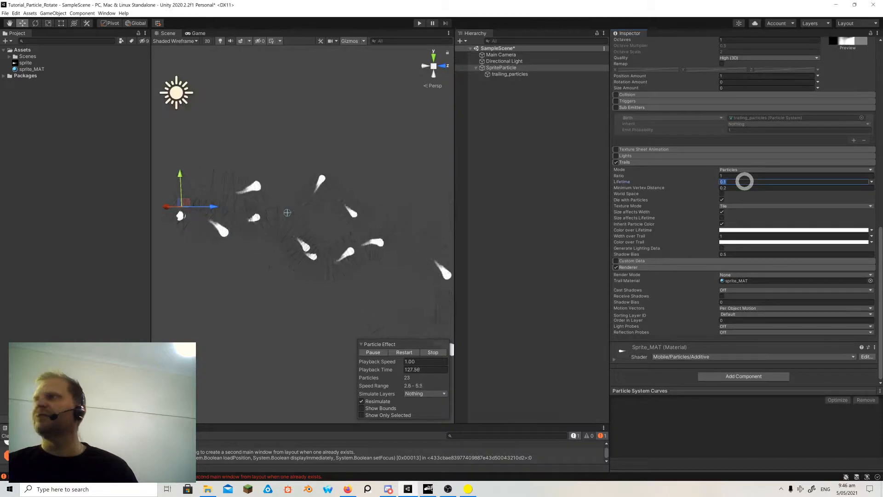
key("BackSpace")
key("Return")
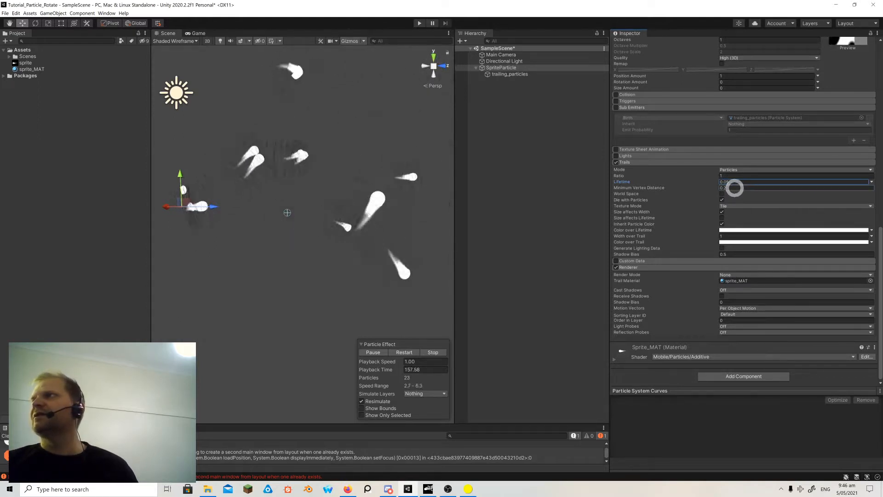
left_click(735, 188)
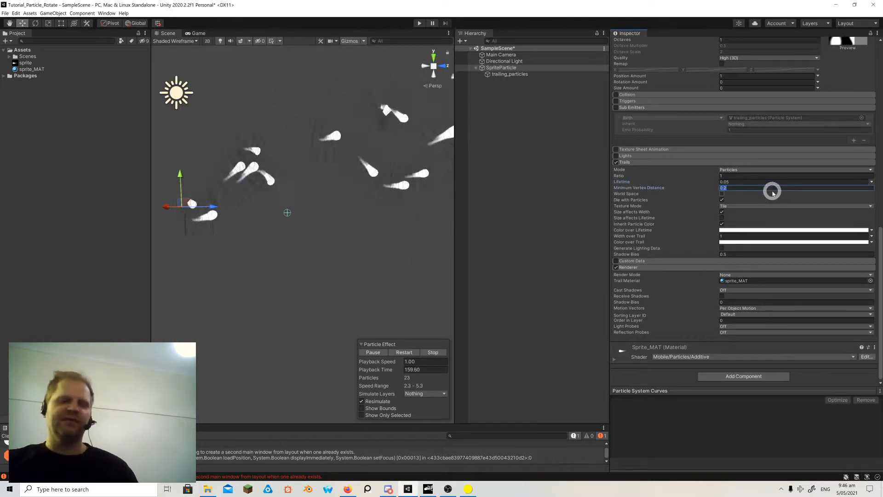
type("0.1")
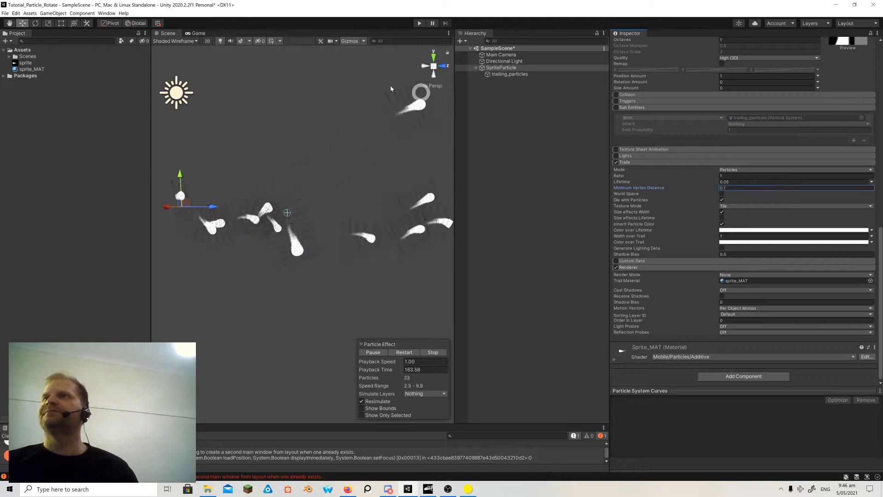
left_click_drag(359, 142, 380, 174, "alt")
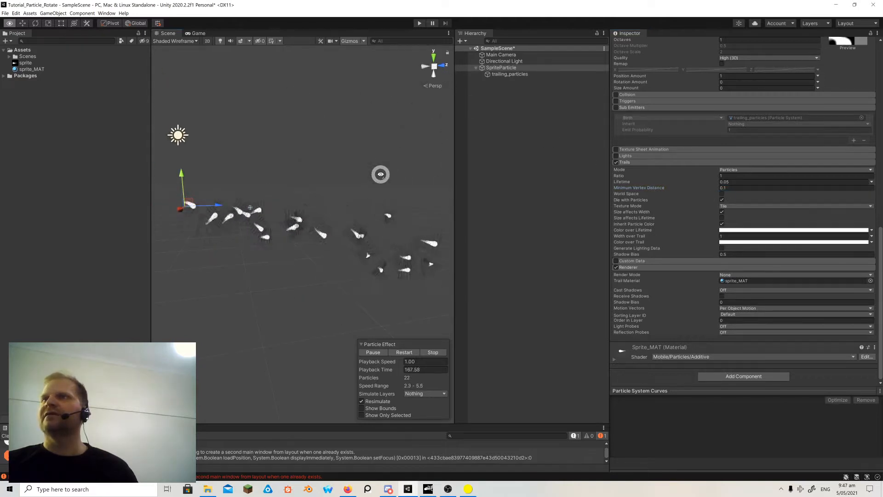
- Inspect the wireframe geometry of the comet trails in the scene and return the Scene view's draw mode to Shaded
left_click_drag(331, 188, 479, 158, "alt")
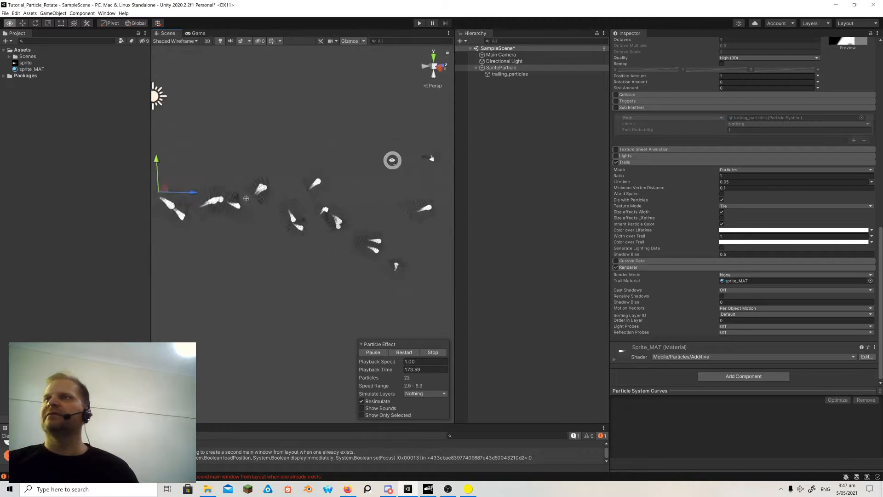
left_click_drag(392, 160, 349, 159, "alt")
scroll(345, 139, "up", 5, "alt")
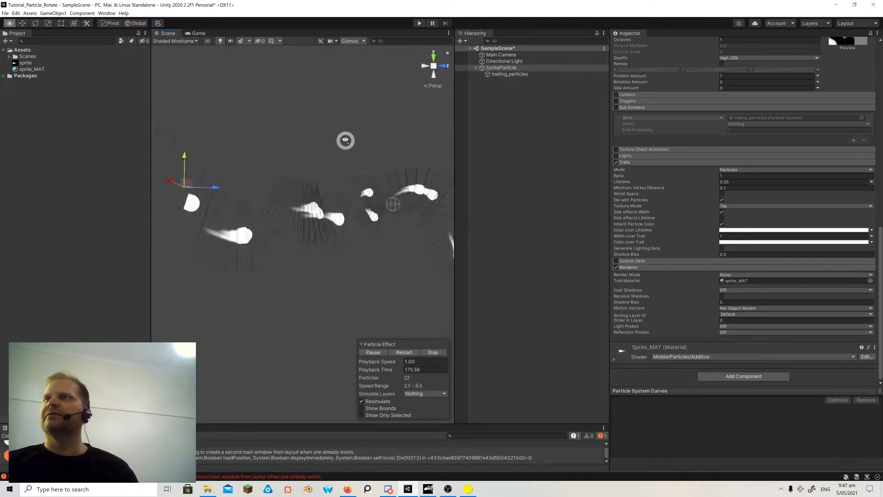
scroll(338, 157, "down", 10)
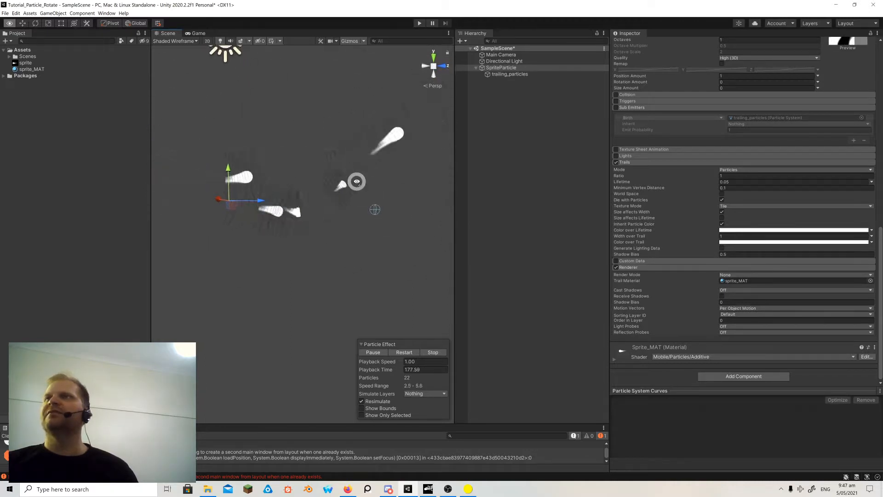
scroll(338, 166, "down", 3)
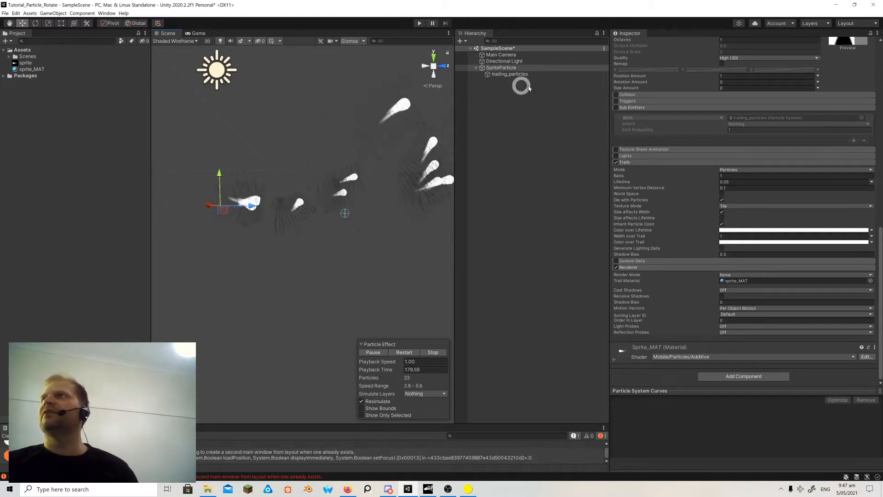
scroll(681, 164, "up", 5)
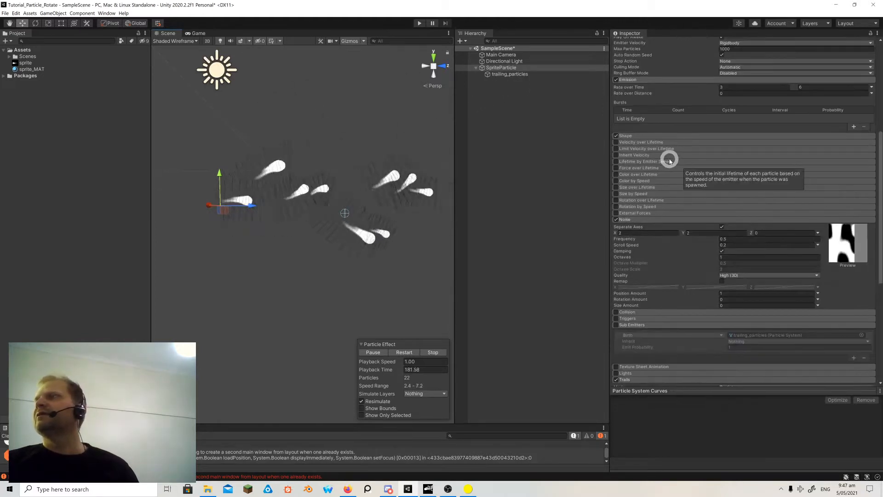
left_click(175, 41)
left_click(170, 56)
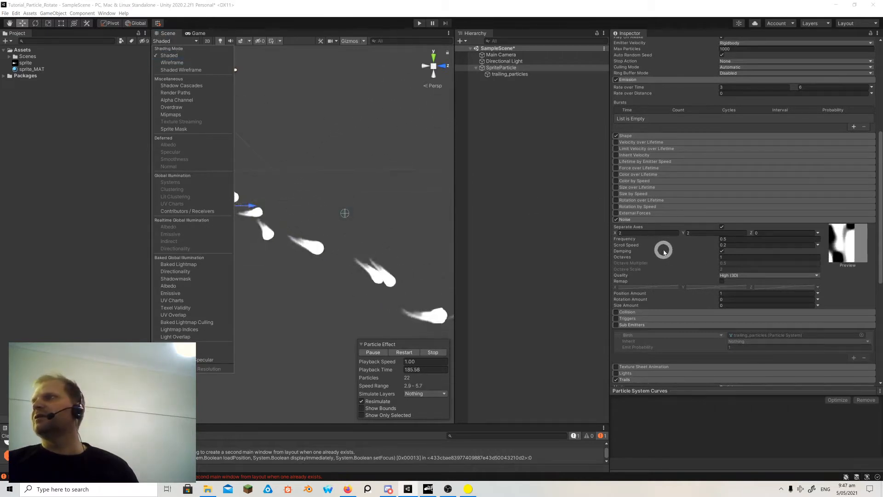
- Enable SpriteParticle's Sub Emitters module and check the trailing particles behind the comets in the scene
scroll(660, 250, "down", 3)
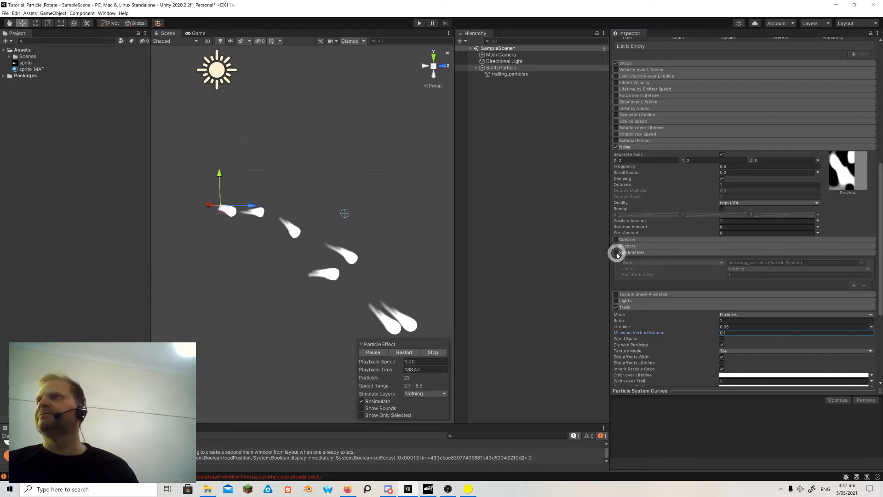
left_click(617, 253)
left_click_drag(349, 250, 129, 149, "alt")
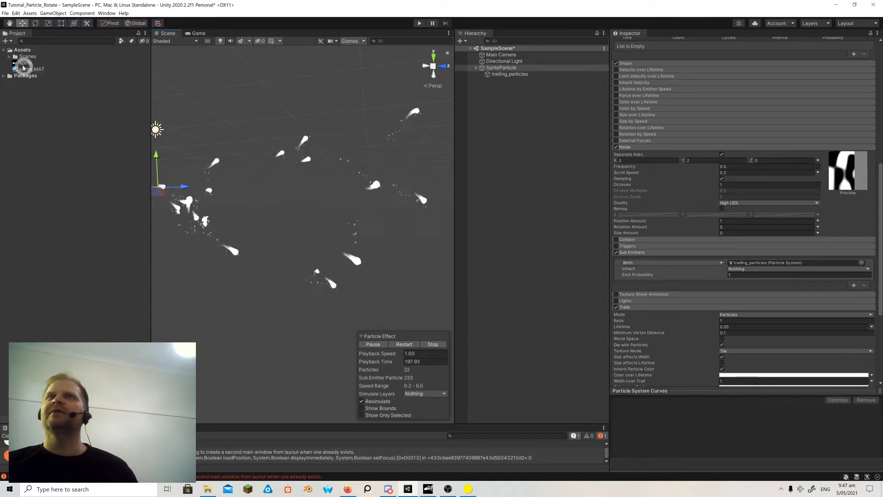
- Align the Main Camera with the current Scene view and set its Clear Flags to Solid Color
left_click(511, 54)
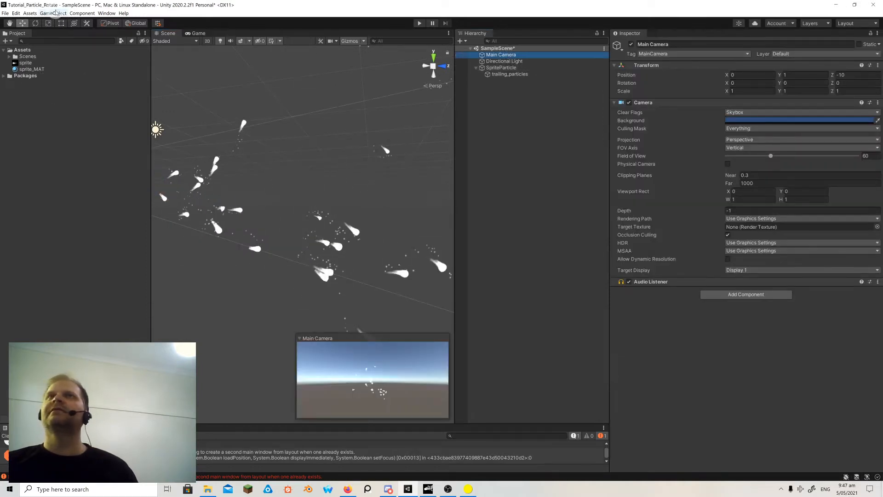
left_click(54, 13)
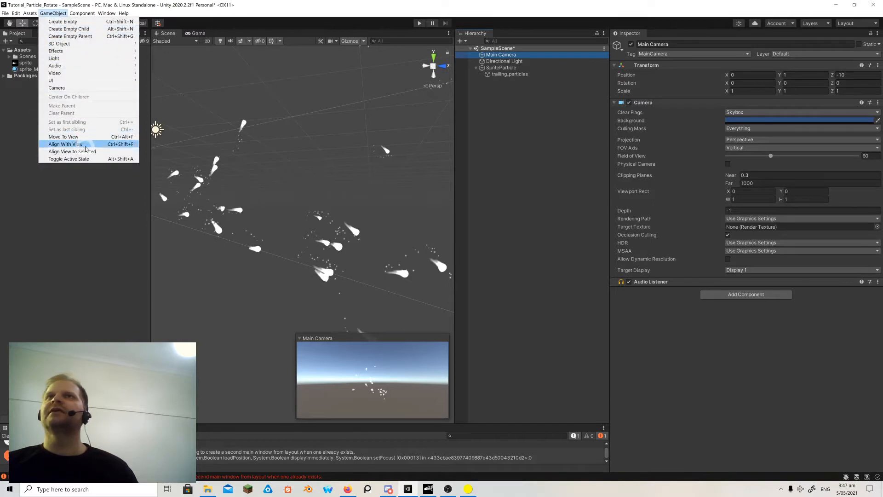
left_click(86, 145)
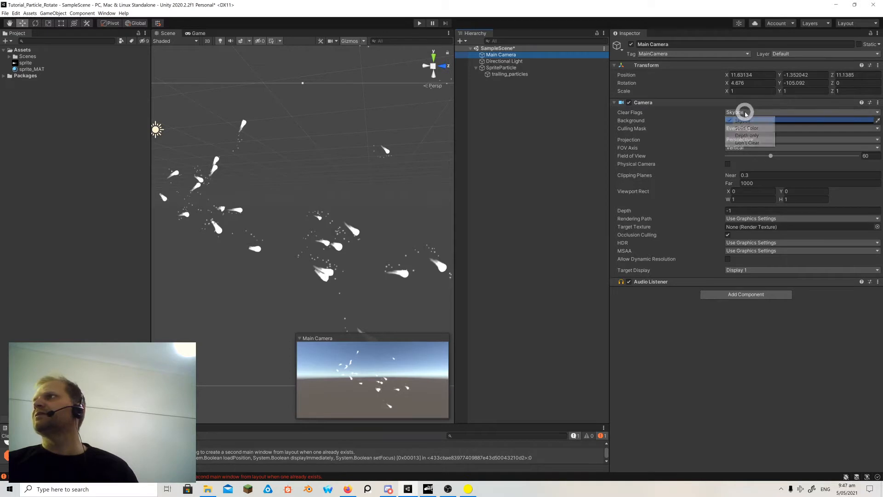
left_click(747, 128)
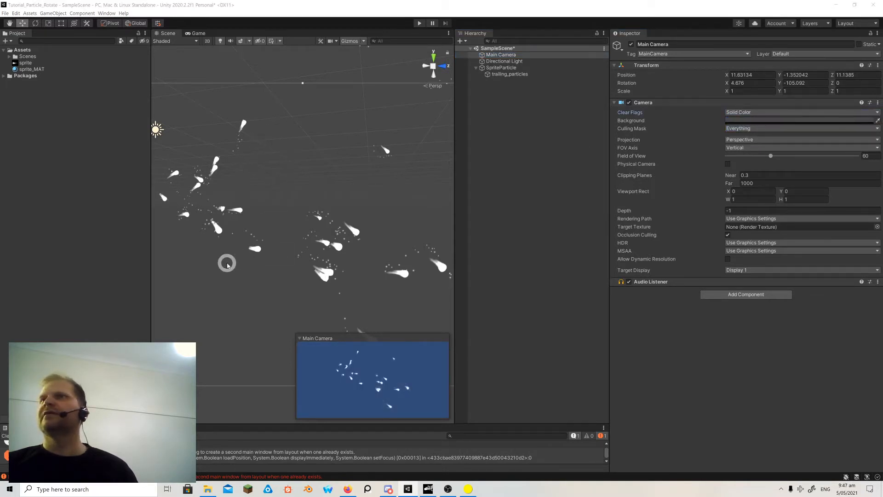
- Run the scene in Play mode and maximize the Game view to watch the particle effect
left_click(416, 25)
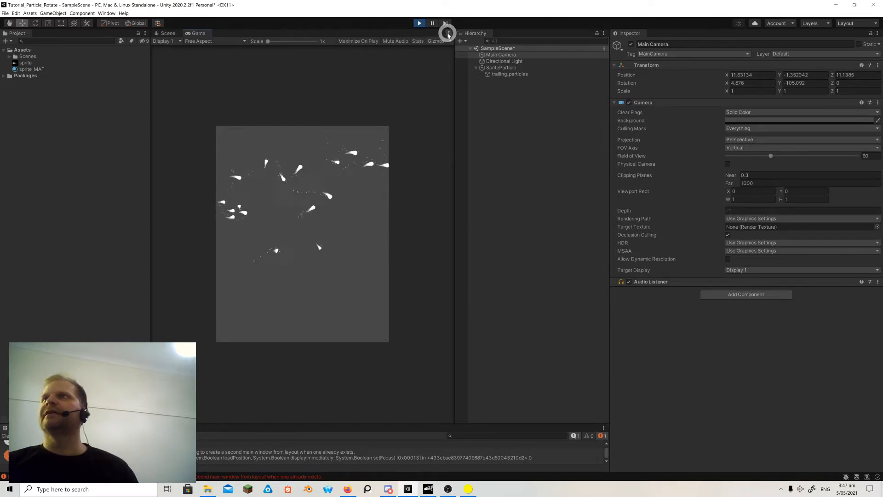
left_click(449, 35)
left_click(465, 63)
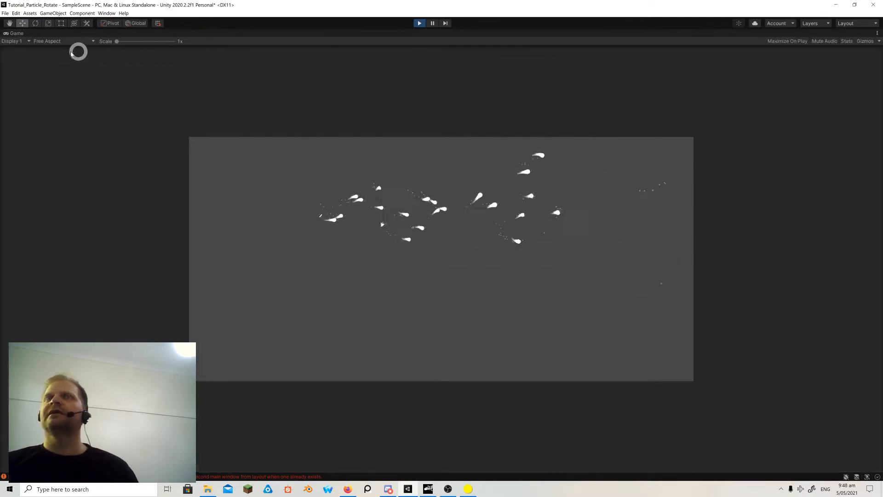
left_click(54, 44)
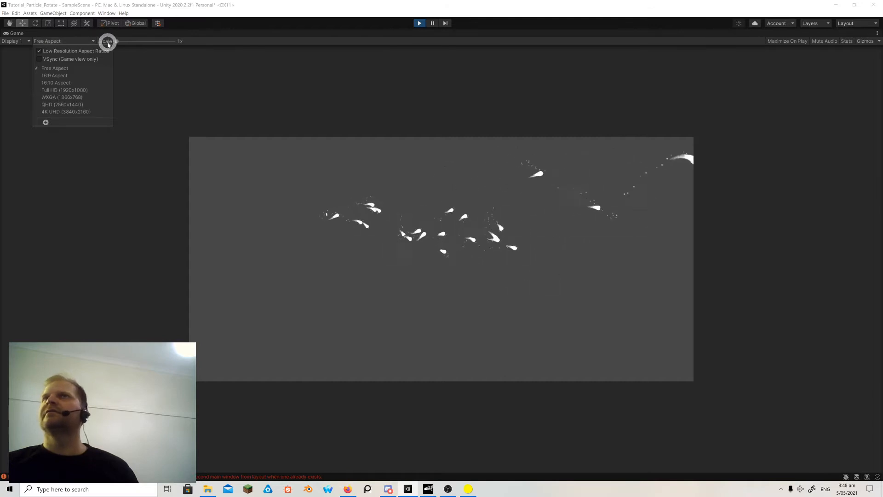
left_click(59, 69)
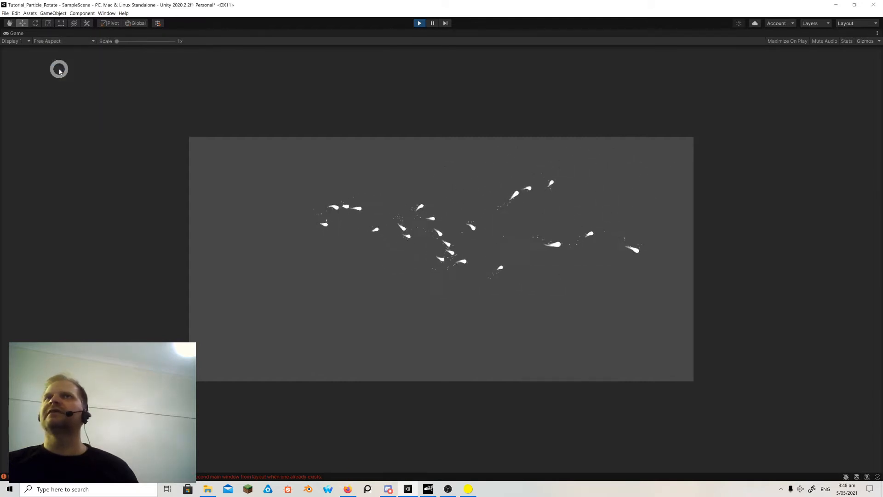
left_click(24, 42)
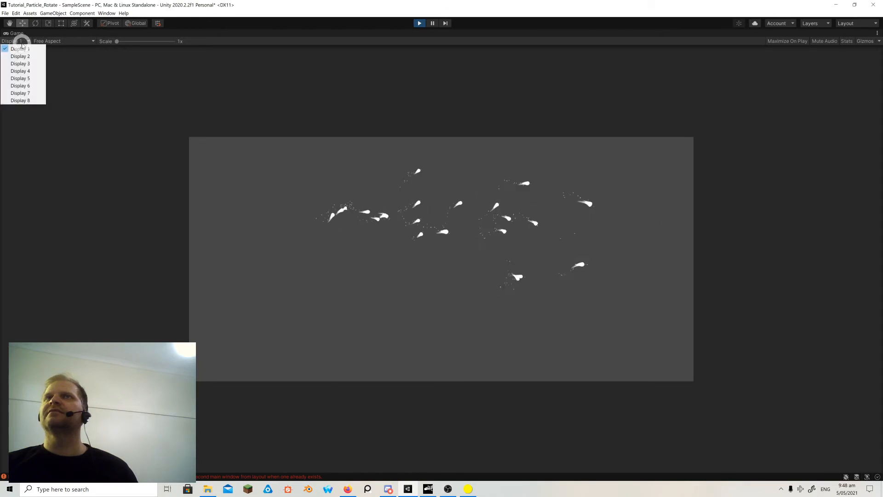
left_click(145, 67)
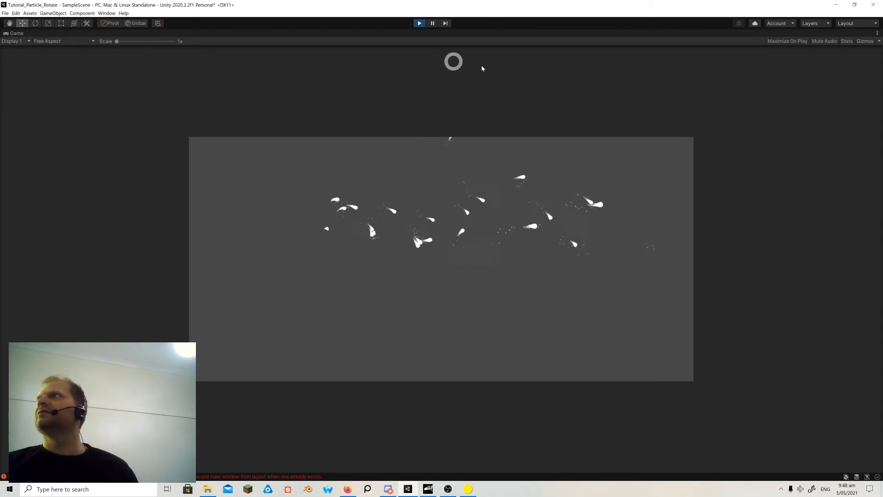